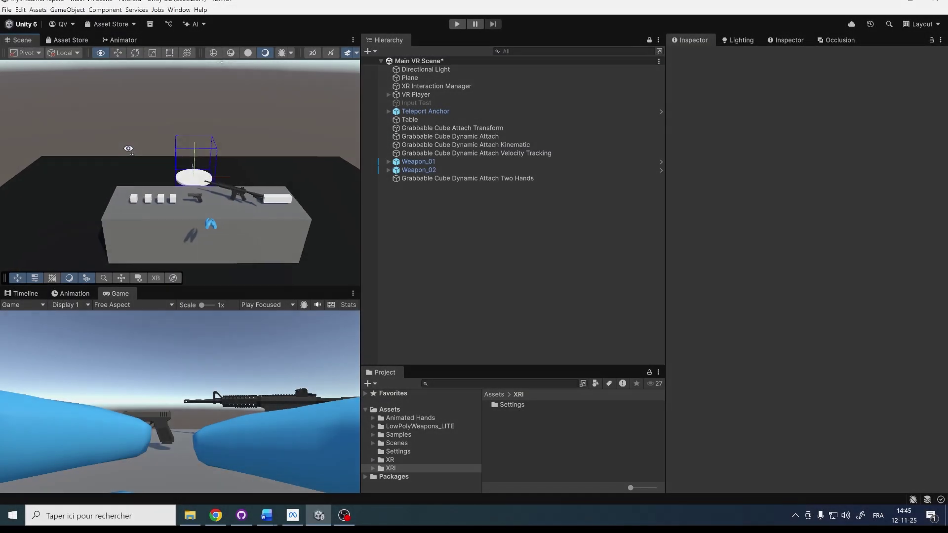
Step: Duplicate the Table and move the copy along X to about -2.36
right_click_drag(124, 149, 130, 161)
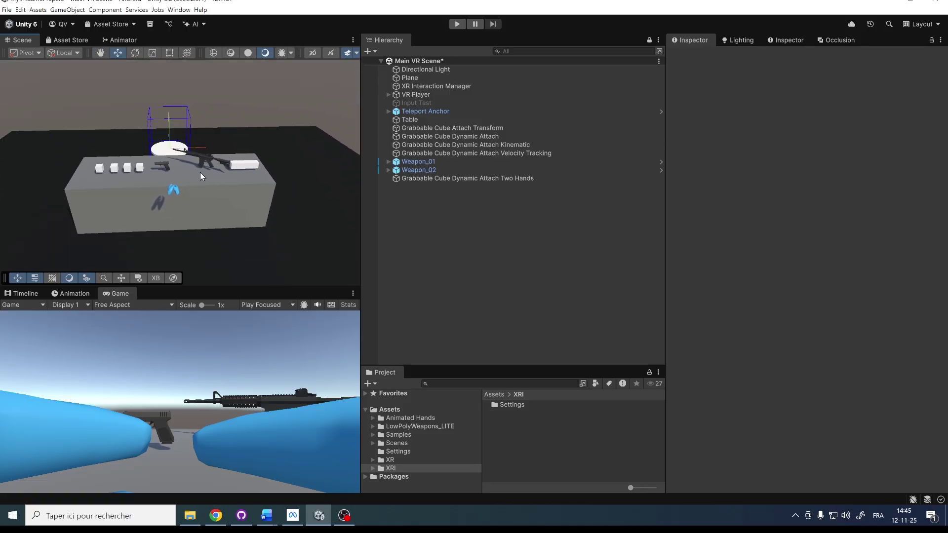
right_click_drag(215, 176, 155, 186)
left_click(150, 186)
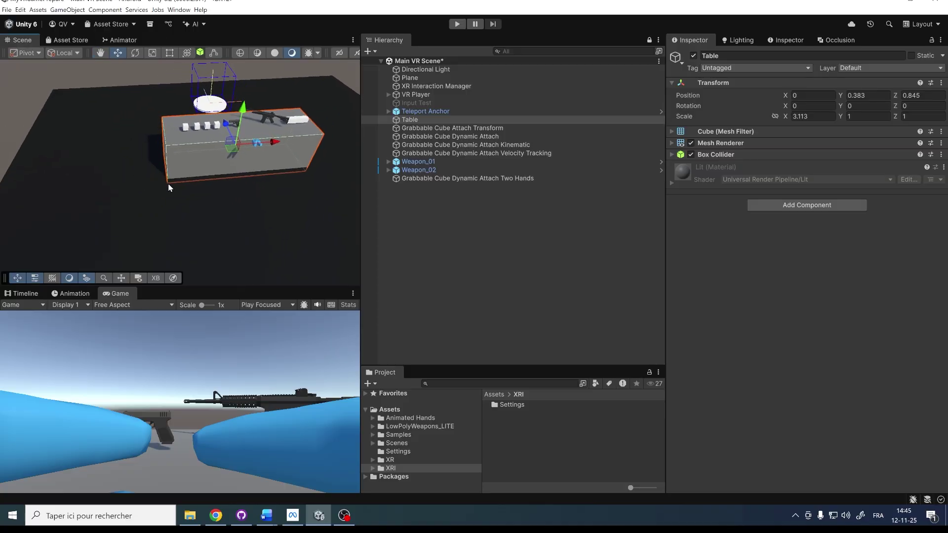
key("ctrl+d")
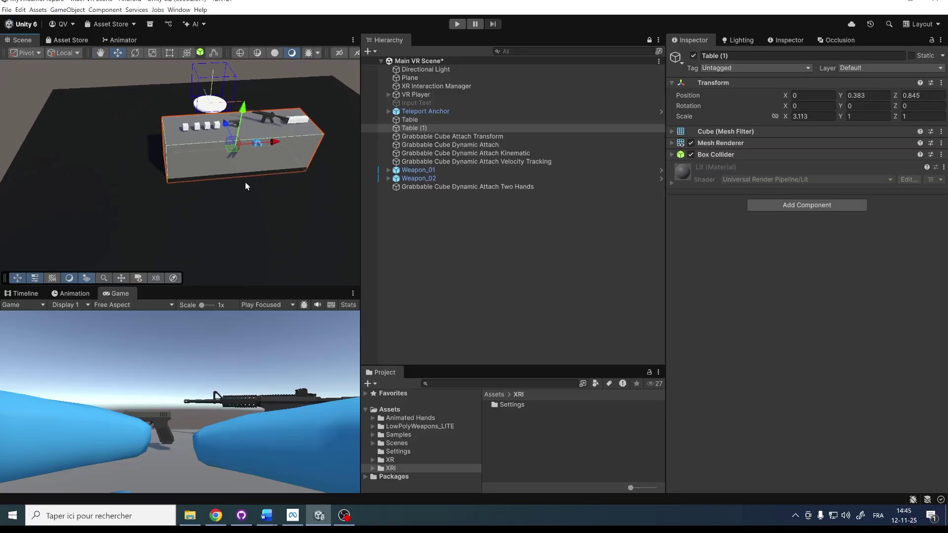
left_click_drag(276, 143, 168, 144)
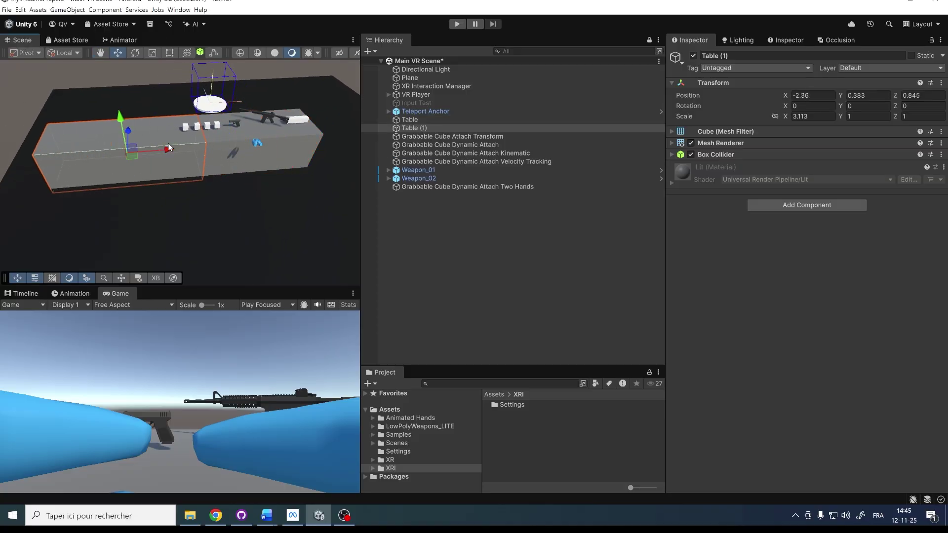
Step: Turn the copied table to -90° about Y, place it at Z about -1.07, and shorten its X scale to about 1.74
key("e")
left_click_drag(143, 178, 88, 178)
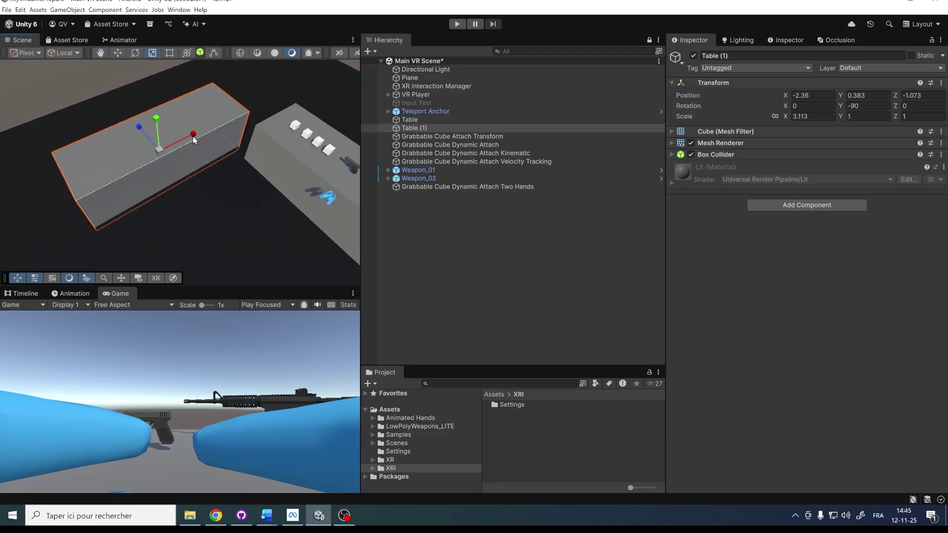
left_click_drag(194, 134, 170, 143)
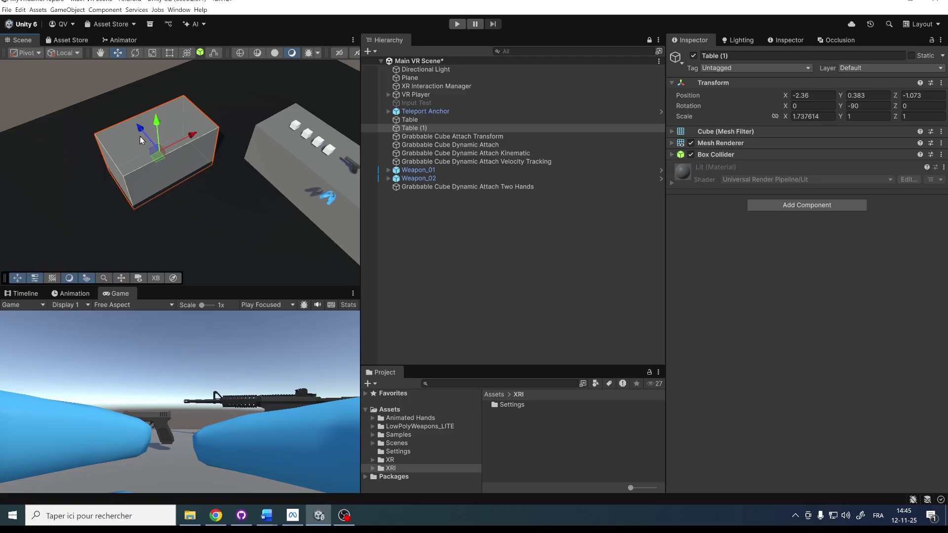
right_click_drag(162, 183, 264, 144)
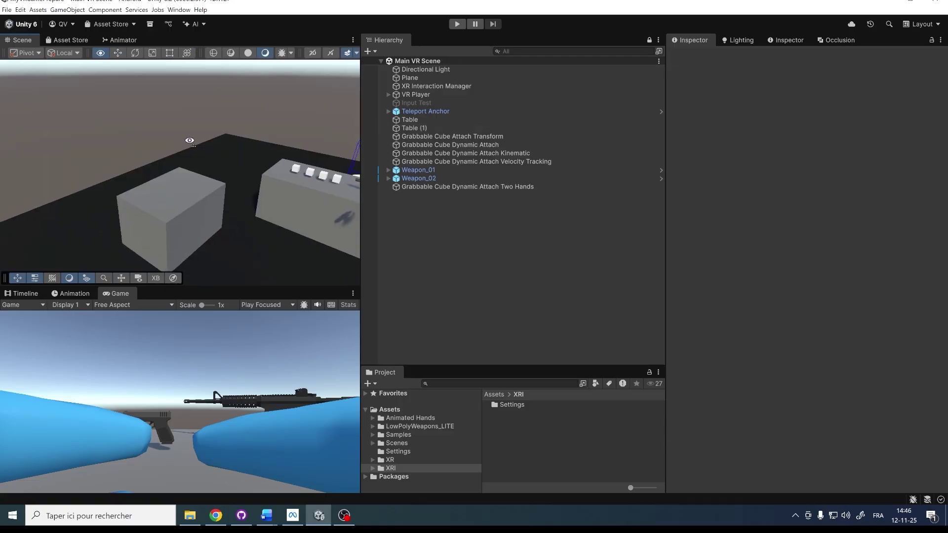
Step: Examine the Right Direct Interactor under the VR Player's Right Hand, including its component settings and its collider in the scene
mouse_move(189, 140)
left_mouse_down("alt")
mouse_move(148, 149)
mouse_move(188, 148)
left_mouse_up("alt")
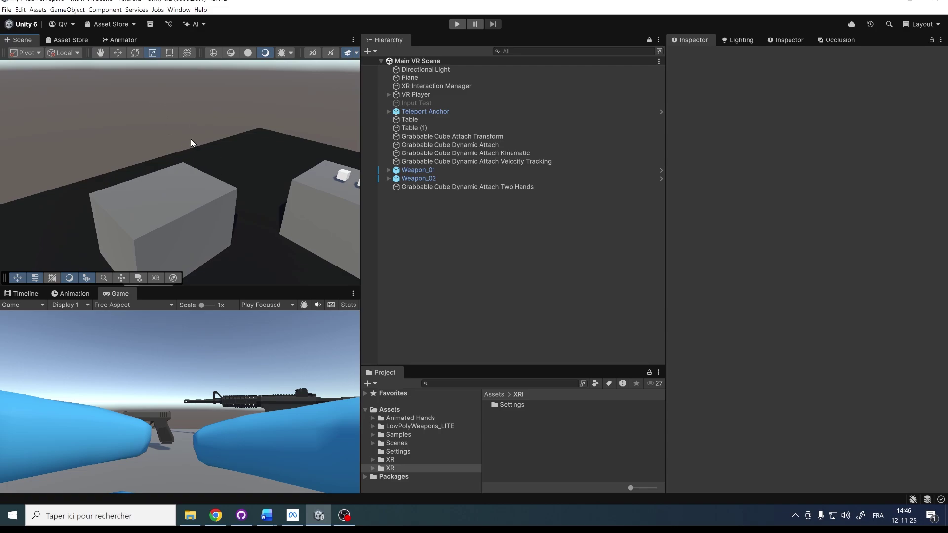
left_click_drag(191, 139, 231, 150, "alt")
left_click(388, 95)
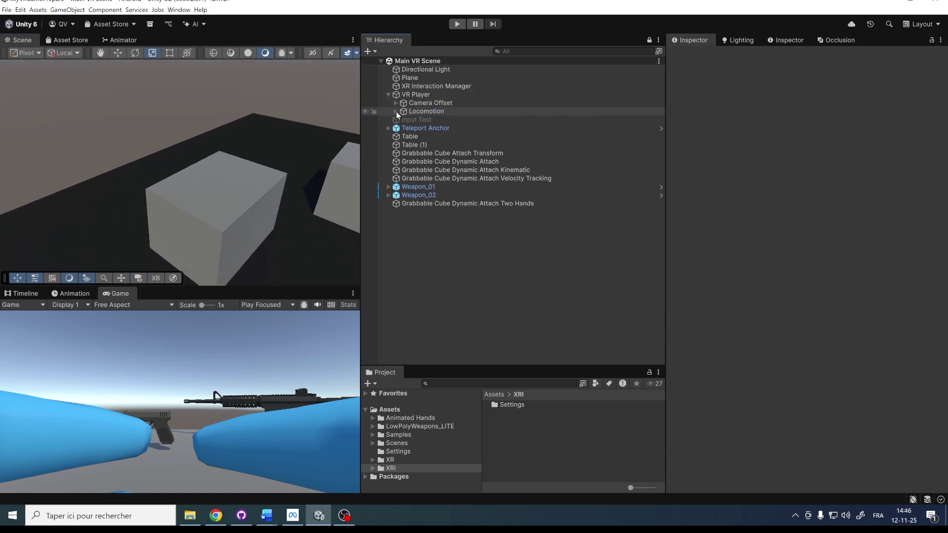
left_click(395, 103)
left_click(404, 129)
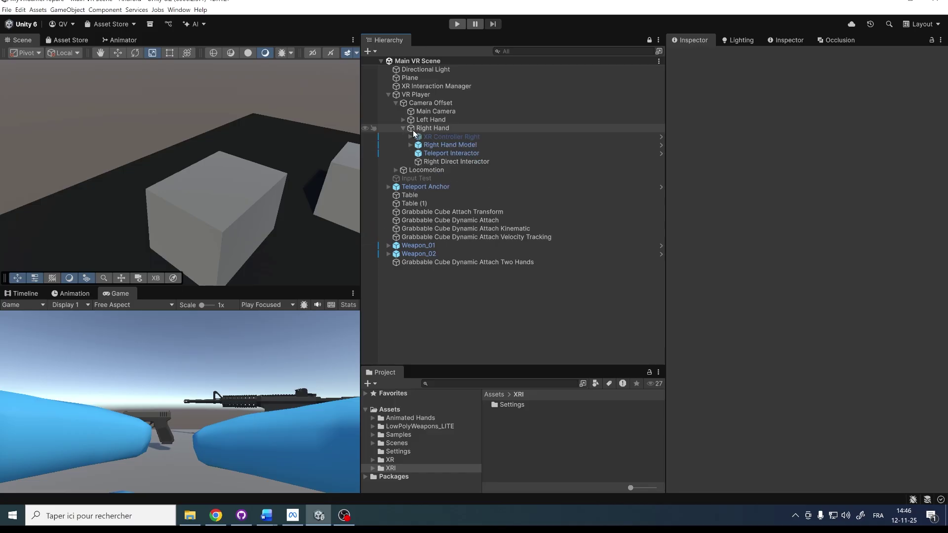
double_click(456, 161)
right_click_drag(308, 166, 345, 168)
right_click_drag(229, 190, 253, 200)
left_click_drag(253, 201, 241, 147, "alt")
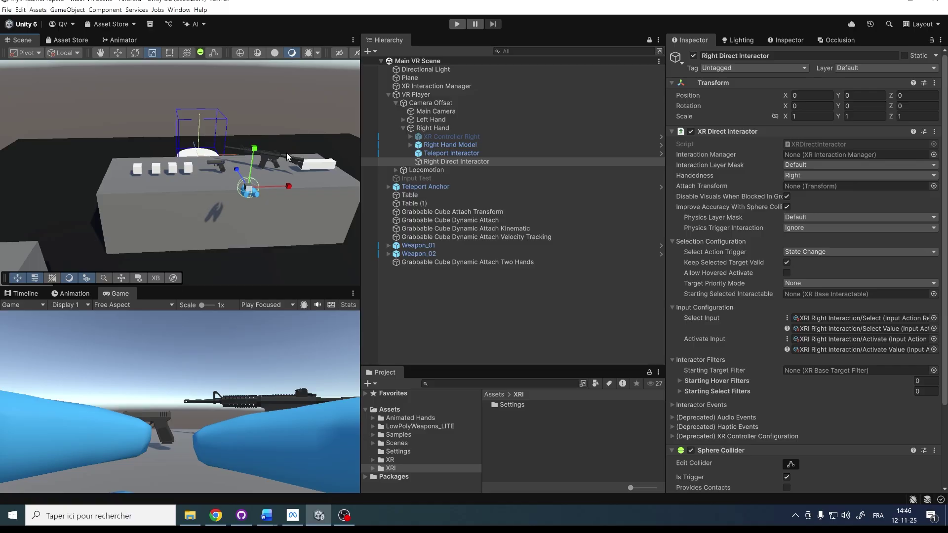
right_click_drag(286, 153, 230, 147)
key("d")
key("a")
left_click(388, 95)
Step: Create an empty root-level object named "Socket Interactor" on top of the copied table
right_click_drag(232, 193, 250, 202)
left_click(395, 213)
right_click(394, 211)
left_click(436, 353)
type("Socket")
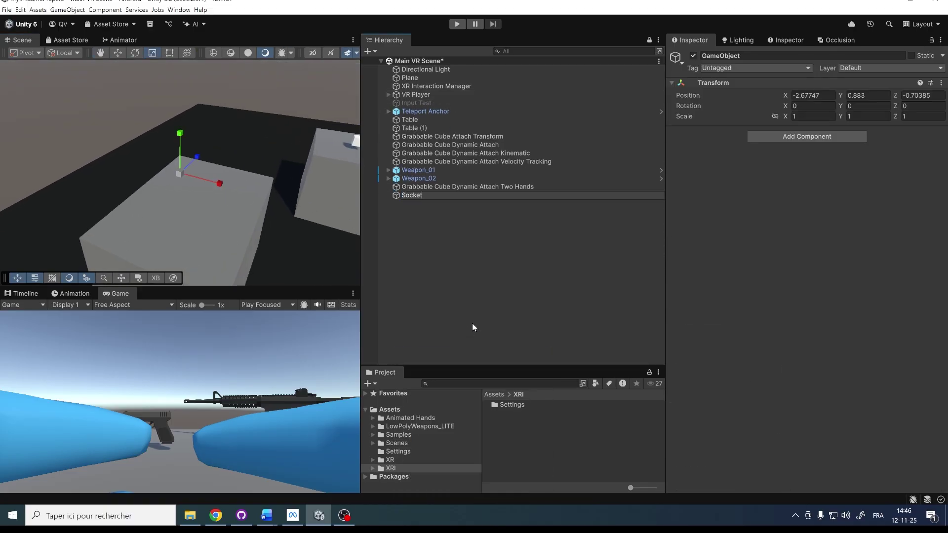
type(" Interactor")
key("Return")
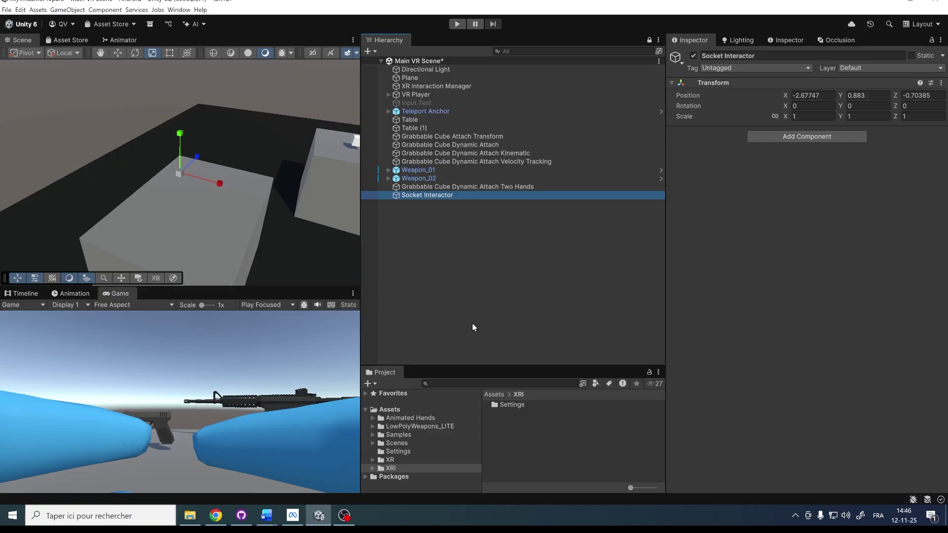
Step: Add an XR Socket Interactor component to the Socket Interactor object
left_click(816, 139)
type("Socke")
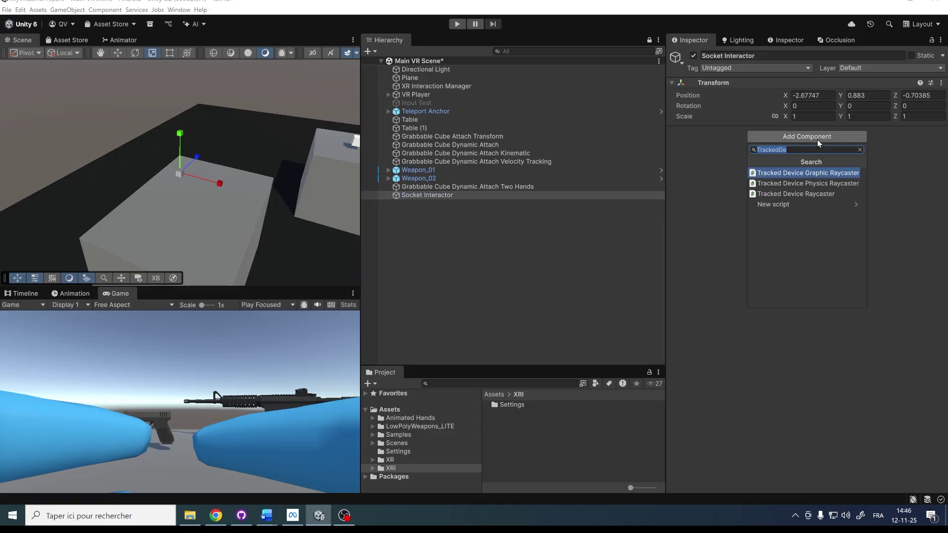
key("BackSpace")
key("BackSpace")
key("BackSpace")
key("BackSpace")
key("BackSpace")
type("XRSock")
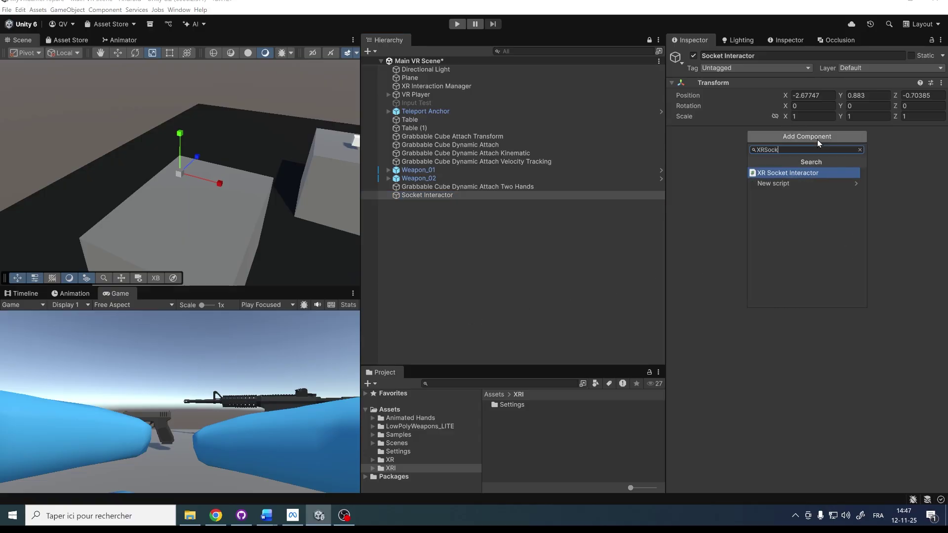
key("Return")
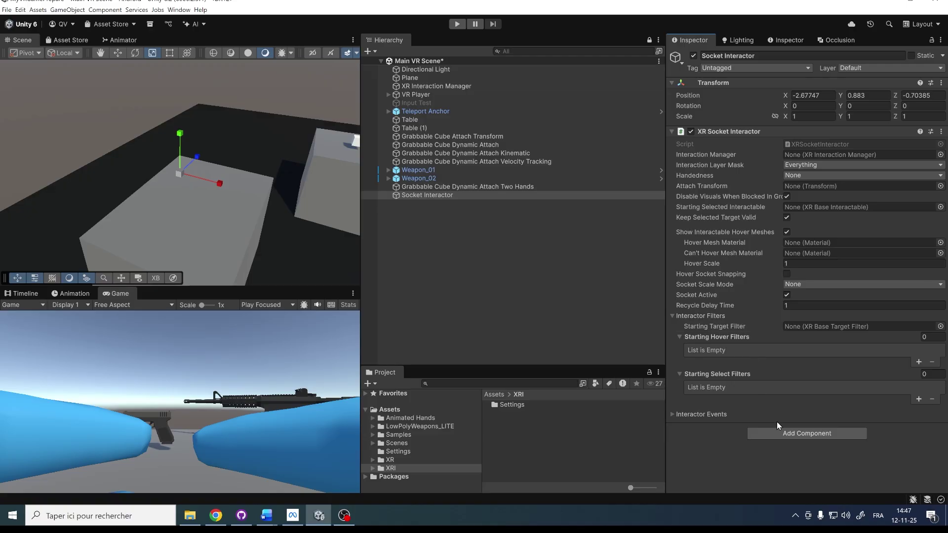
Step: Add a Sphere Collider to the Socket Interactor and make it a trigger
left_click(784, 434)
type("SphereC")
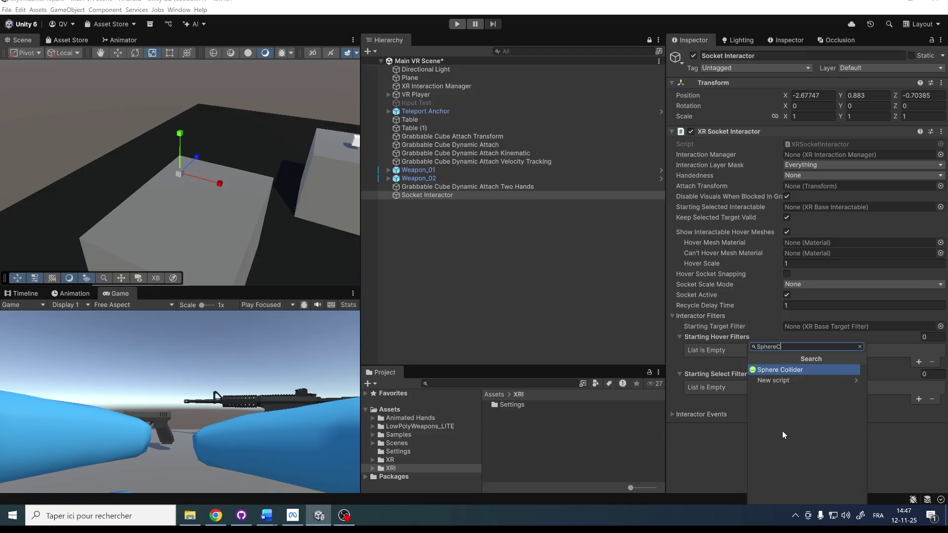
key("Return")
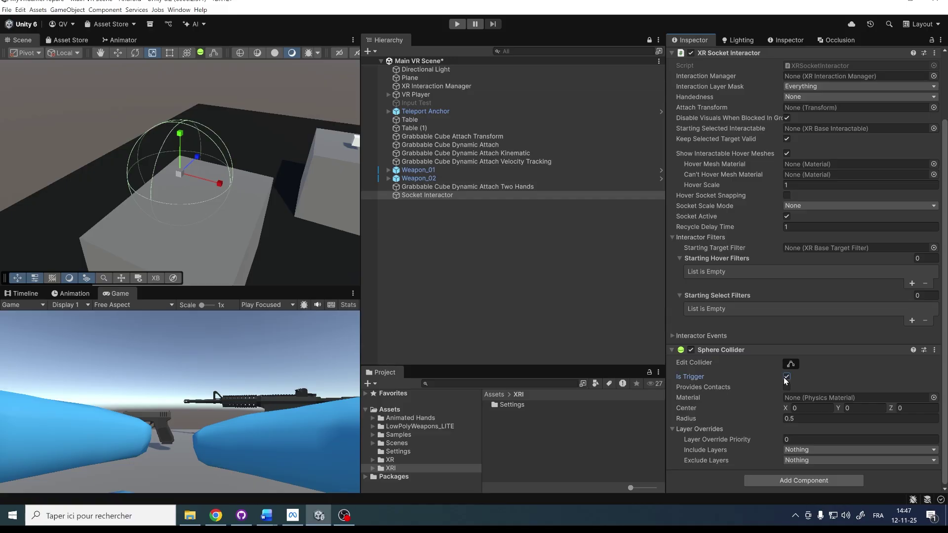
Step: Set the radius of the Socket Interactor's Sphere Collider to 0.4
left_click_drag(755, 425, 731, 454)
left_click_drag(734, 420, 738, 419)
scroll(85, 113, "up", 2)
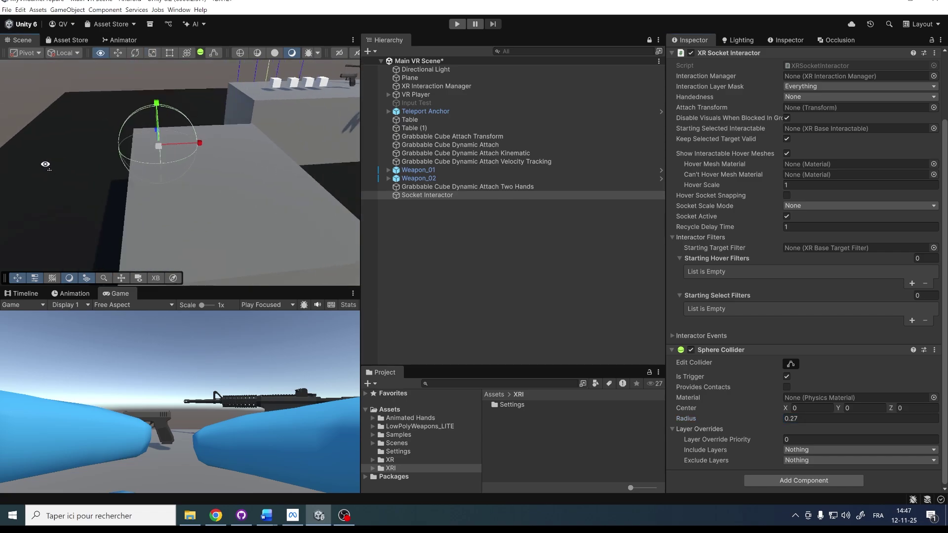
left_click(811, 421)
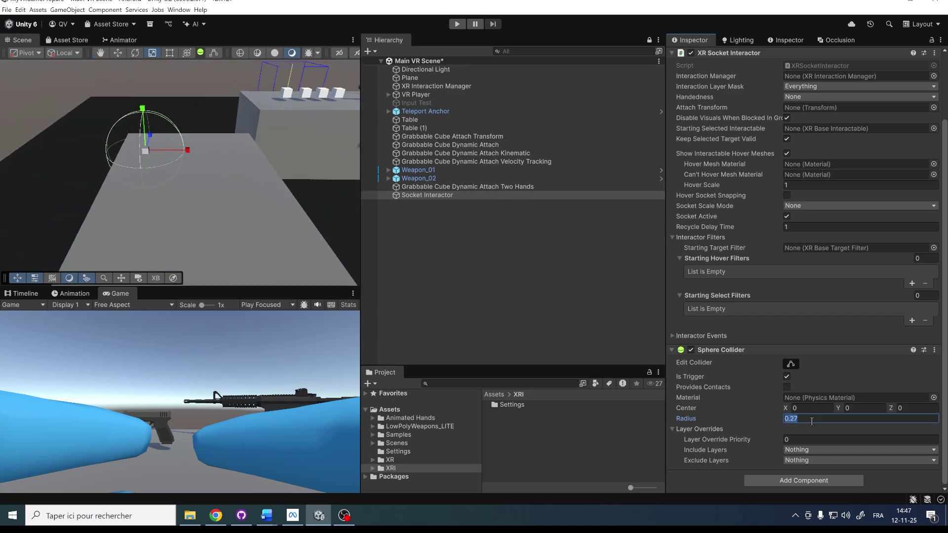
type(".4")
Step: Add a 3D sphere as a child of the Socket Interactor and set its scale to 0.8 on all three axes
left_click_drag(341, 197, 172, 179, "alt")
scroll(173, 184, "up", 3)
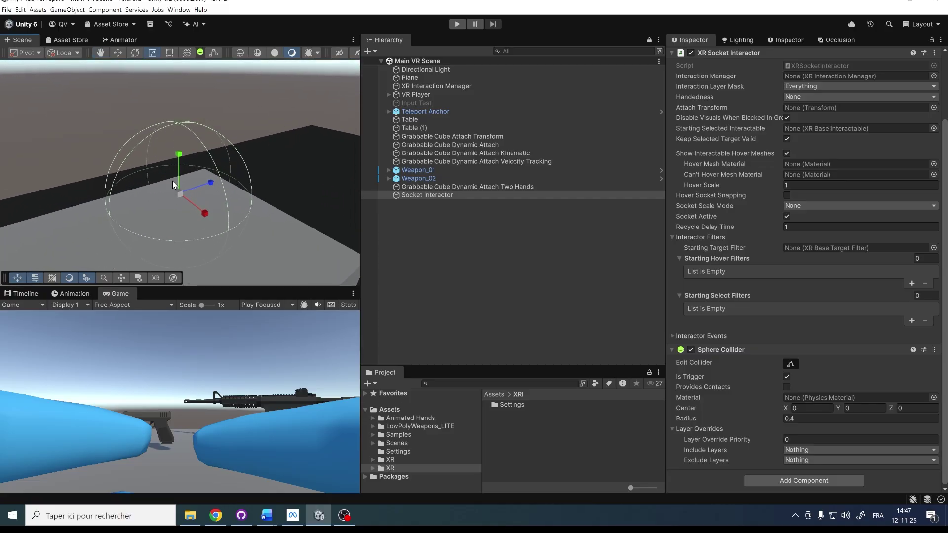
right_click(407, 196)
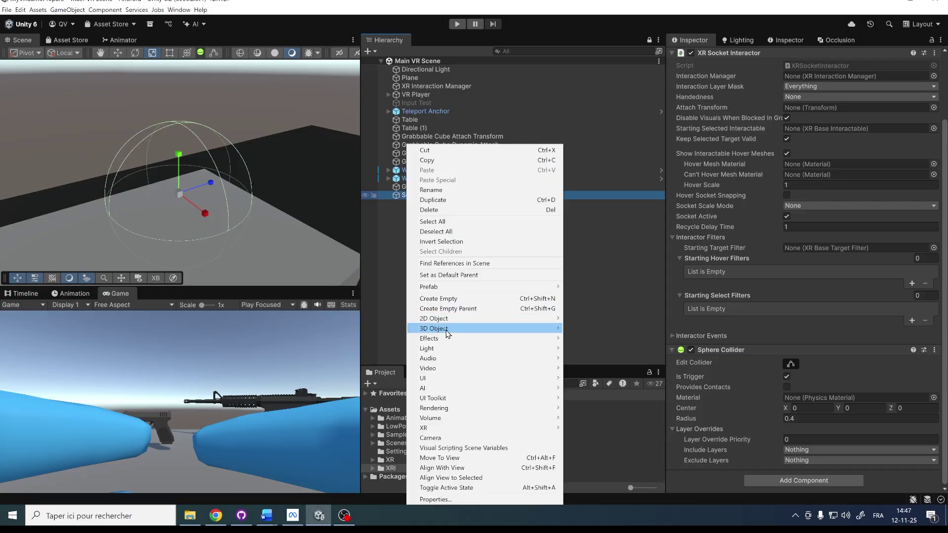
mouse_move(553, 332)
left_click(585, 339)
left_click(431, 198)
left_click(815, 117)
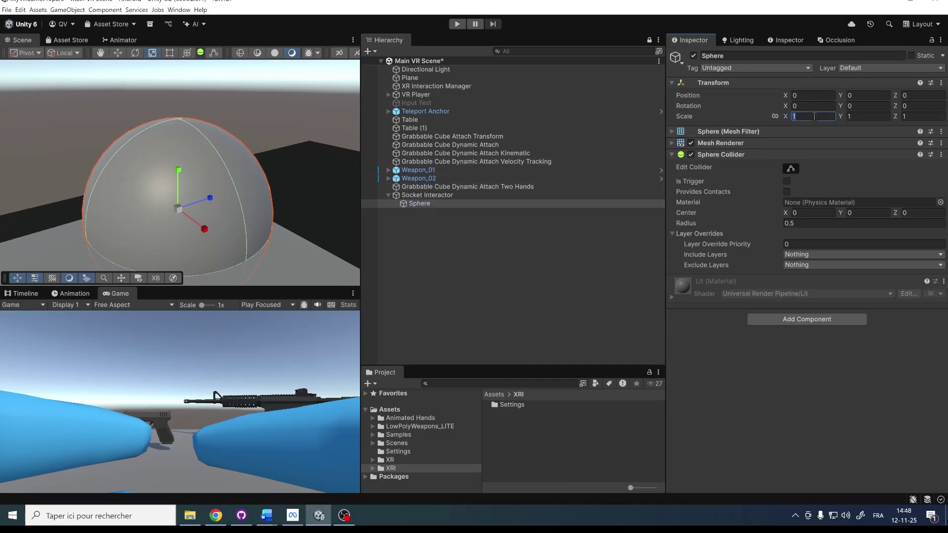
type(".8.8")
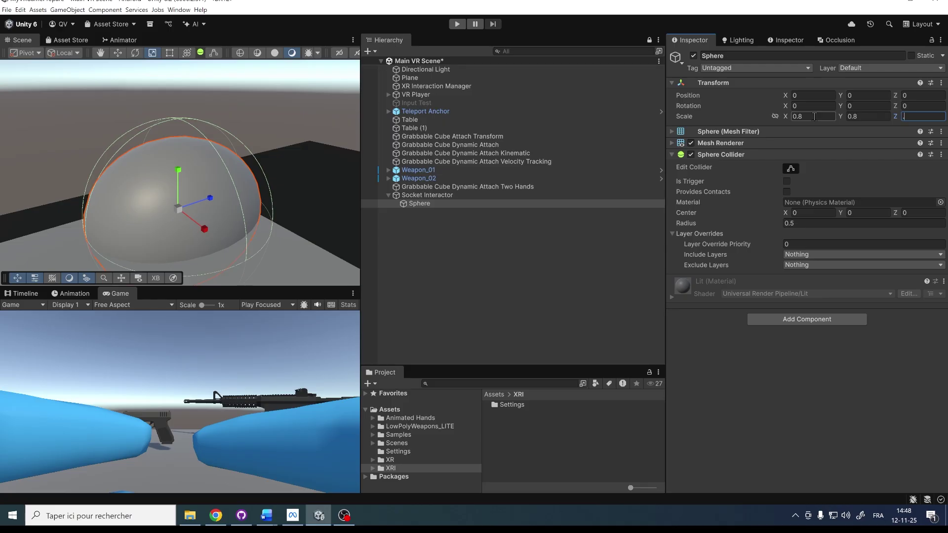
type(".8")
left_click(427, 195)
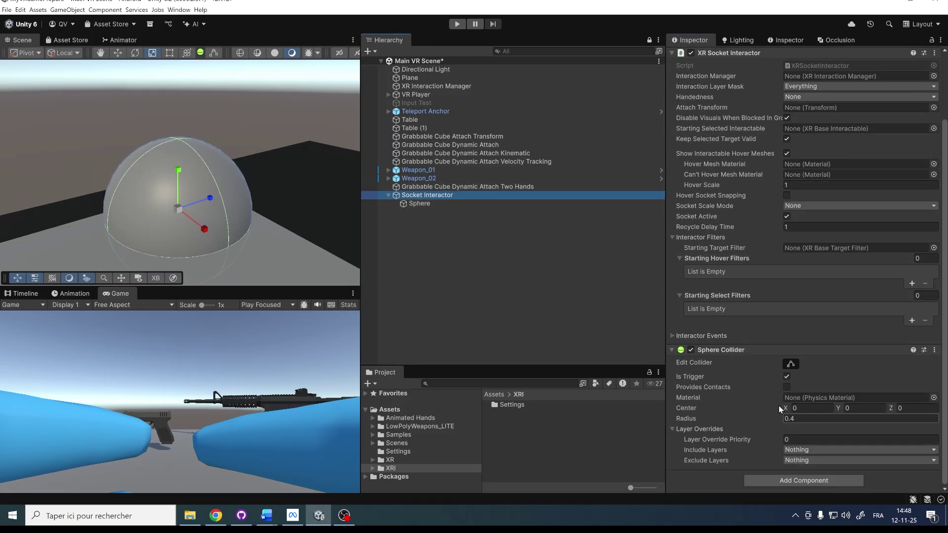
Step: Remove the Sphere Collider component from the child Sphere, keeping the one on the Socket Interactor
left_click(419, 203)
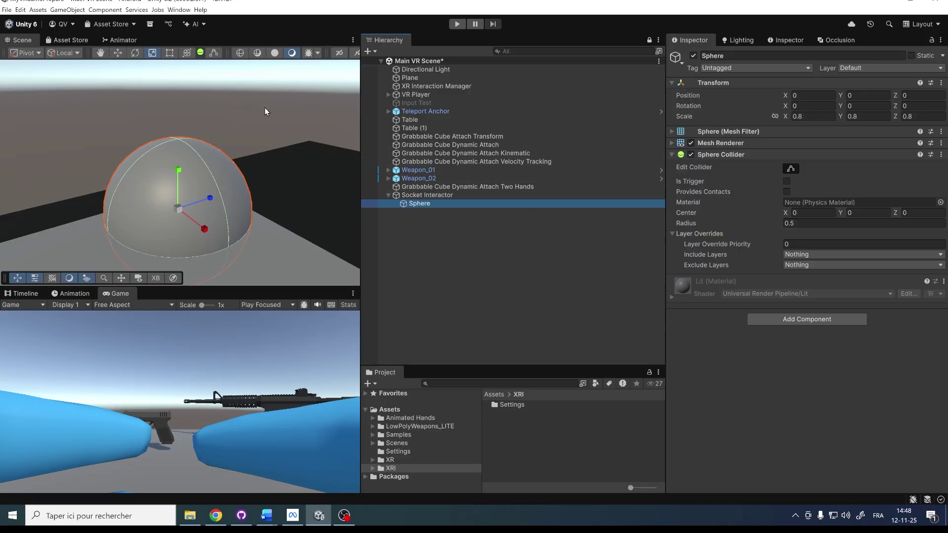
right_click(712, 154)
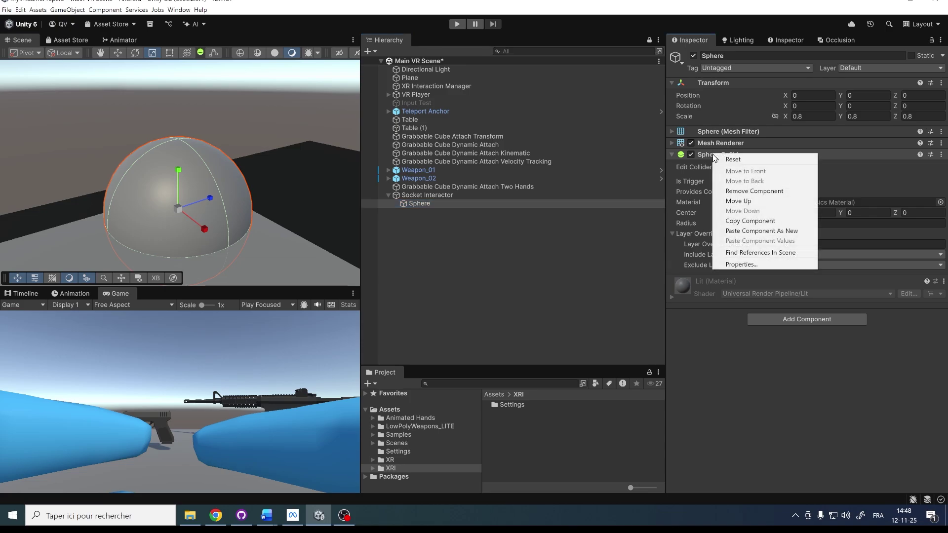
left_click(747, 191)
left_click(437, 194)
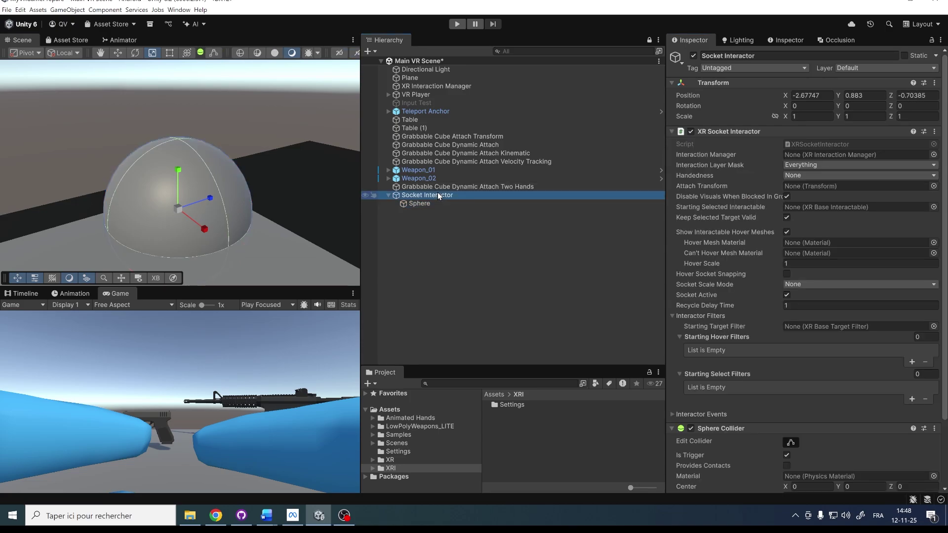
scroll(775, 455, "down", 2)
left_click(439, 204)
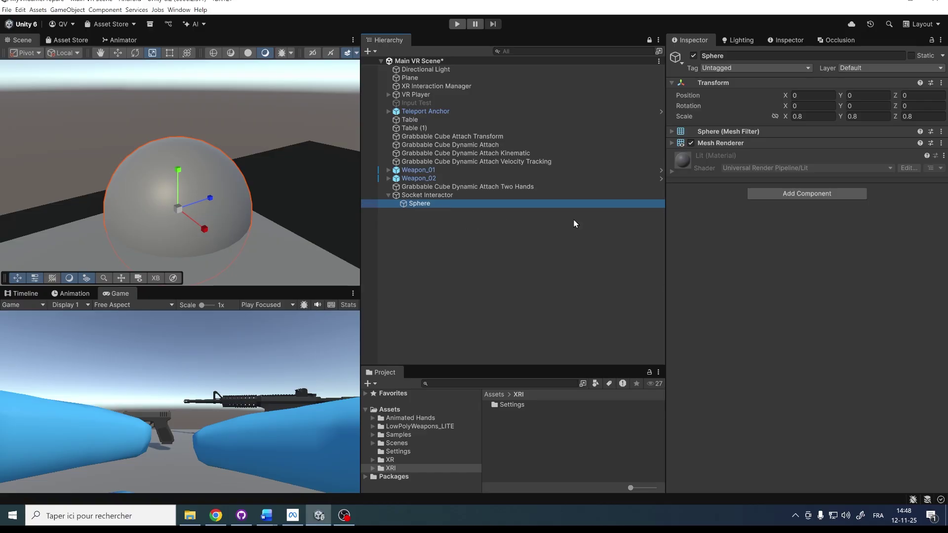
Step: Enlarge the project browser and create a material named "Socket Transparent" in the Assets folder
mouse_move(98, 171)
right_mouse_down()
mouse_move(84, 171)
mouse_move(106, 167)
mouse_move(95, 190)
right_mouse_up()
key("w")
key("s")
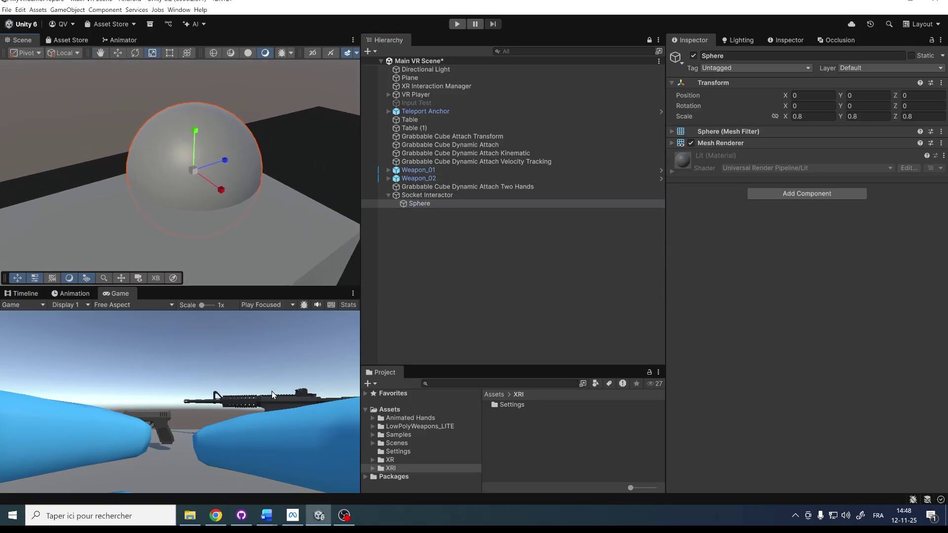
left_click(389, 411)
left_click_drag(526, 366, 523, 234)
right_click(500, 414)
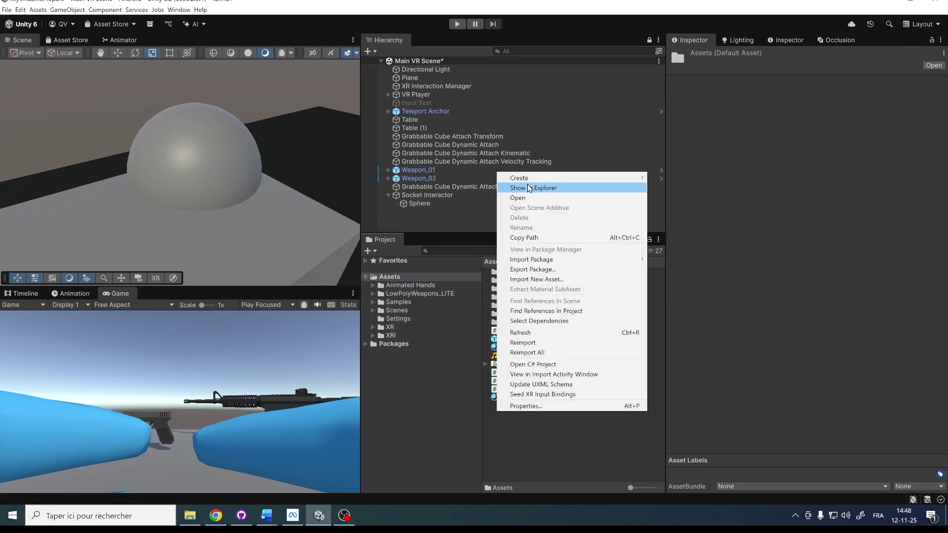
mouse_move(629, 178)
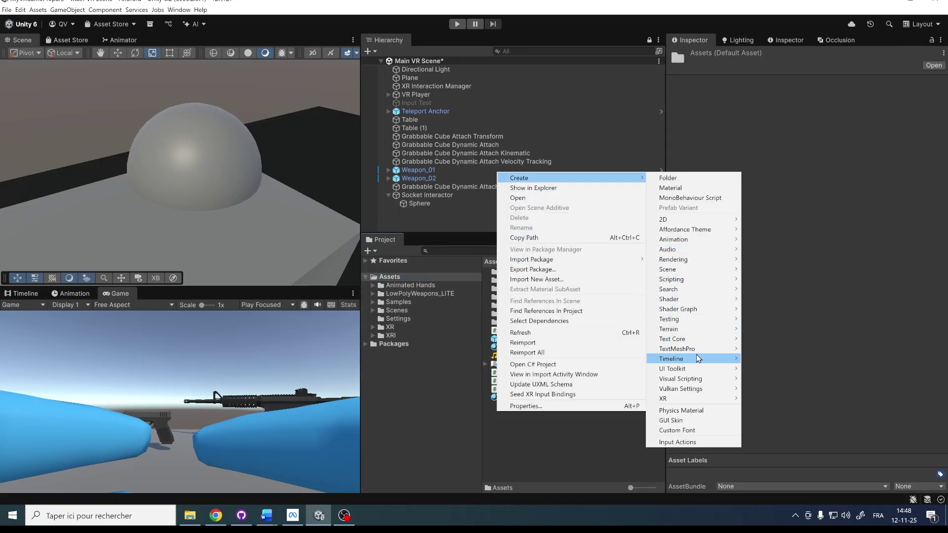
left_click(672, 189)
type("Soc")
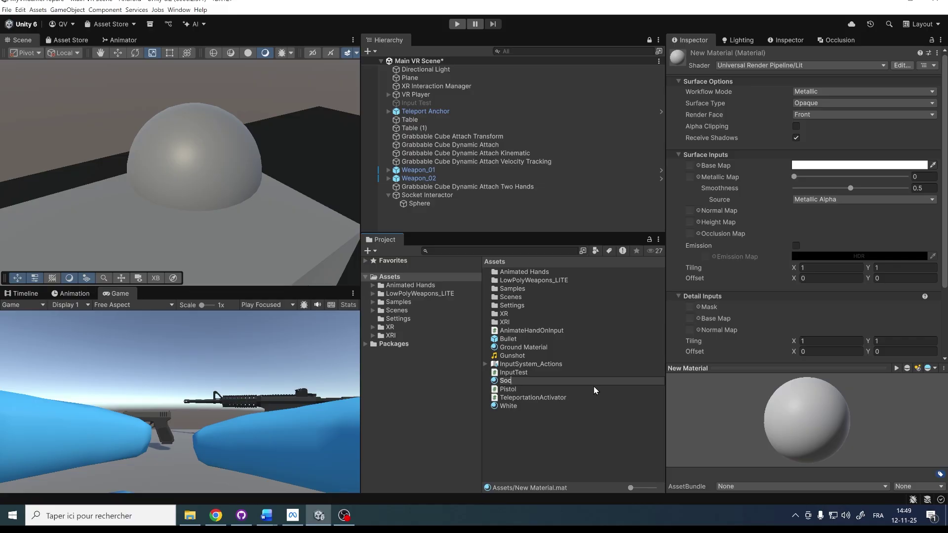
type("ket Transparnet")
key("Return")
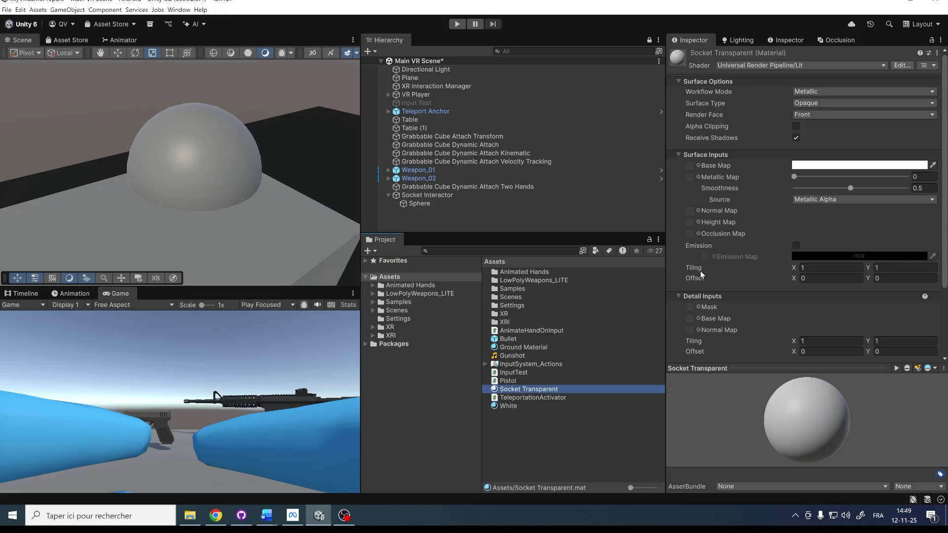
Step: Change the Socket Transparent material's shader to Universal Render Pipeline/Unlit and apply the material to the socket's sphere
left_click(754, 66)
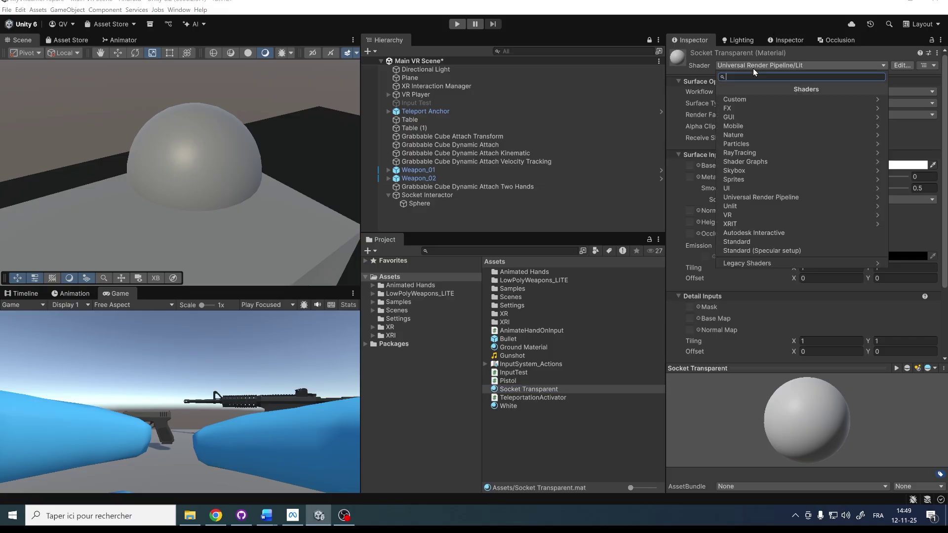
left_click(773, 197)
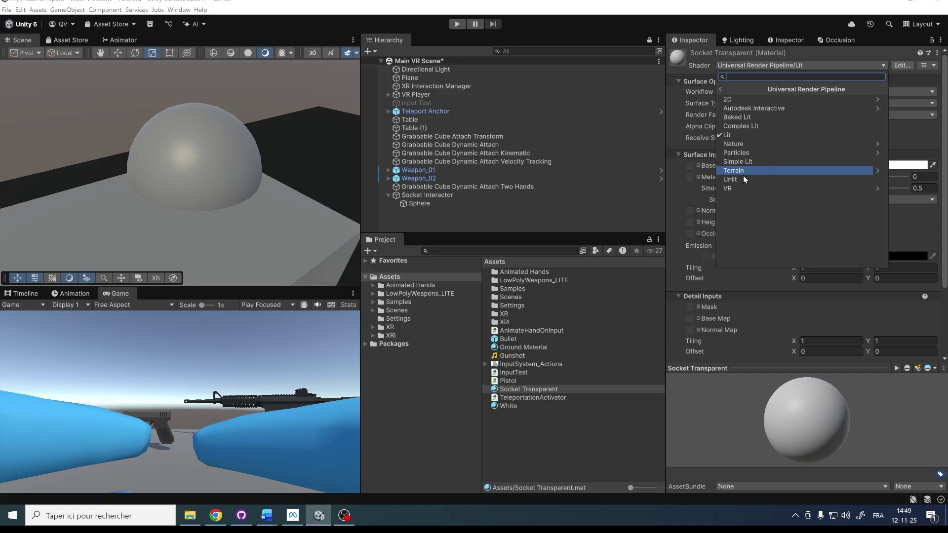
left_click(731, 180)
left_click(529, 390)
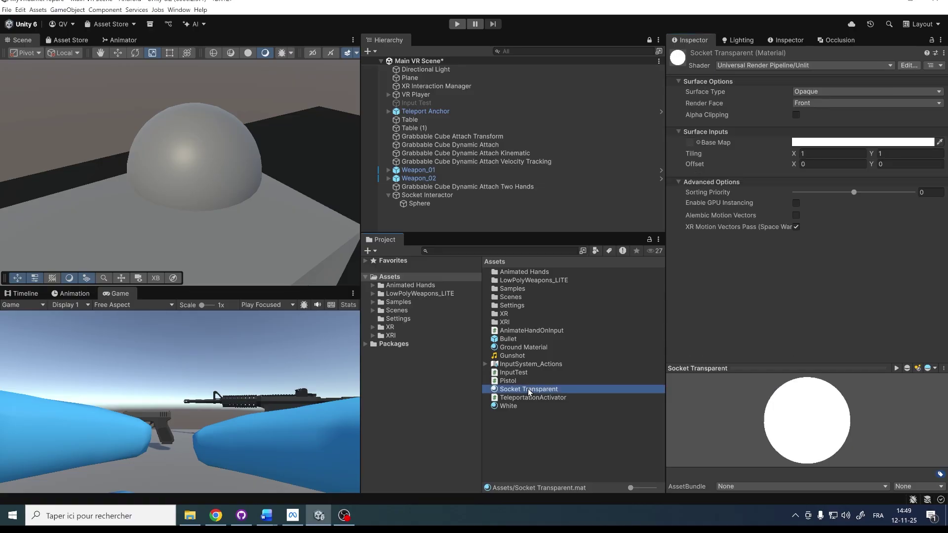
left_click_drag(422, 321, 204, 173)
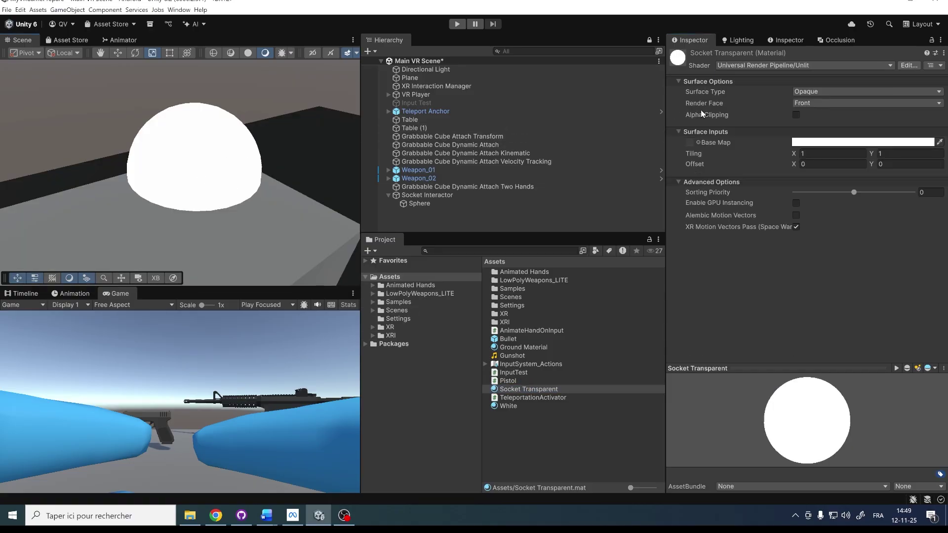
Step: Set the Socket Transparent material's Surface Type to Transparent and lower its Base Map alpha to a faint translucency
left_click(827, 93)
left_click(819, 112)
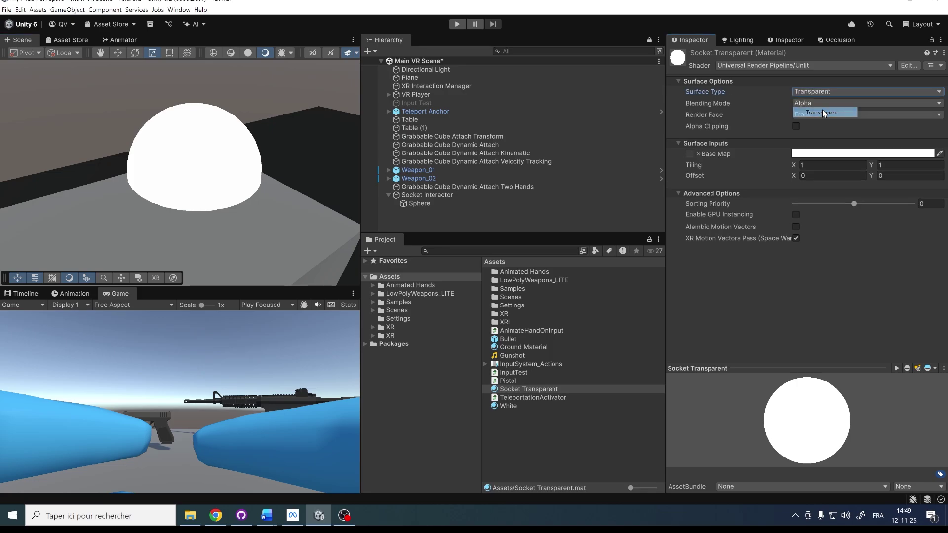
left_click(825, 153)
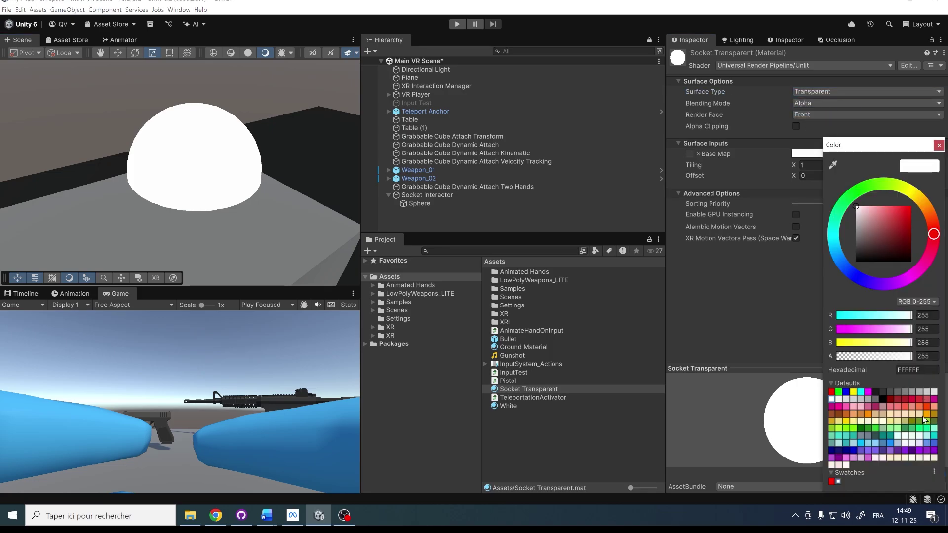
left_click_drag(908, 360, 840, 359)
left_click_drag(213, 168, 247, 150, "alt")
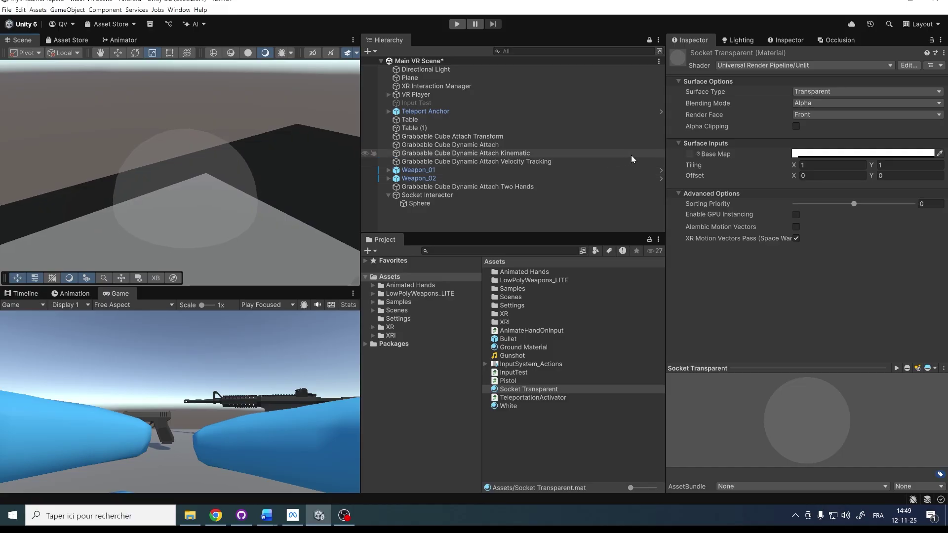
Step: Set the Socket Transparent material's Render Face to Both
left_click(809, 114)
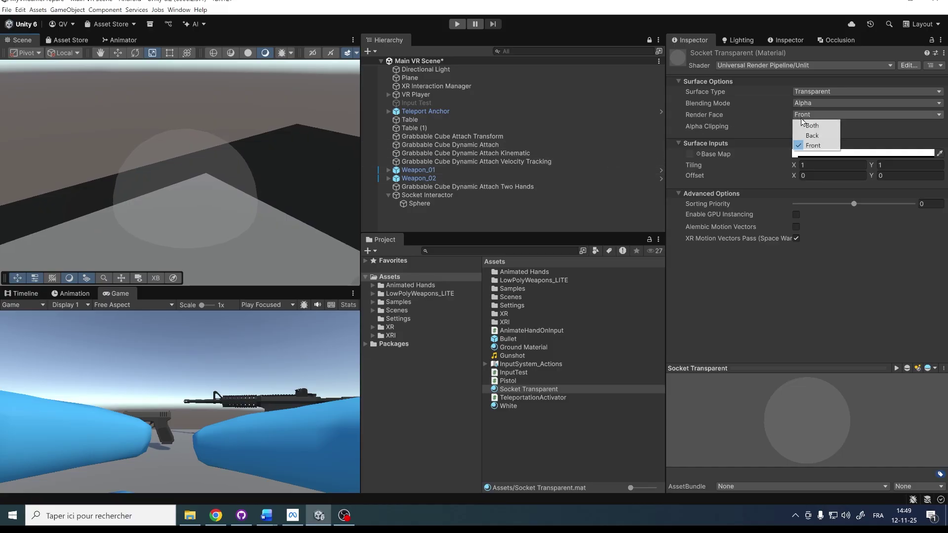
left_click(811, 126)
left_click_drag(198, 140, 227, 133, "alt")
Step: Raise the Socket Interactor above the second table to a Y position of about 1.325 and save the scene
left_click(417, 197)
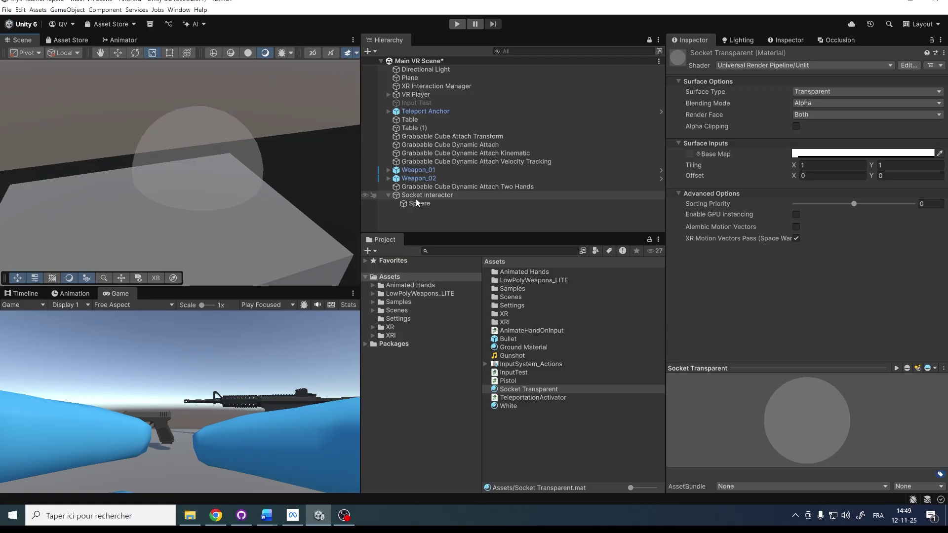
left_click_drag(202, 133, 202, 85)
left_click_drag(241, 119, 167, 139)
left_click_drag(166, 139, 298, 143, "alt")
left_click_drag(298, 143, 336, 152)
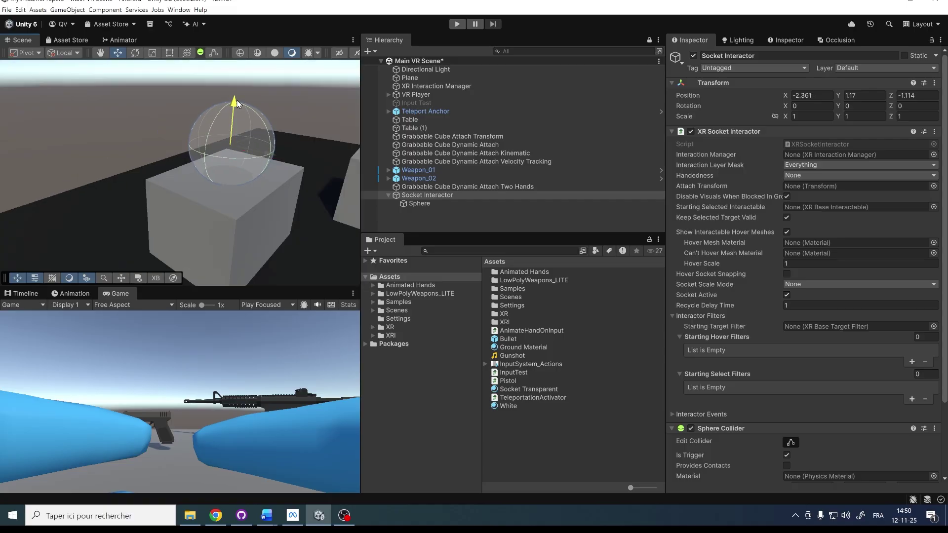
left_click_drag(242, 102, 249, 86)
left_click_drag(267, 128, 177, 197, "alt")
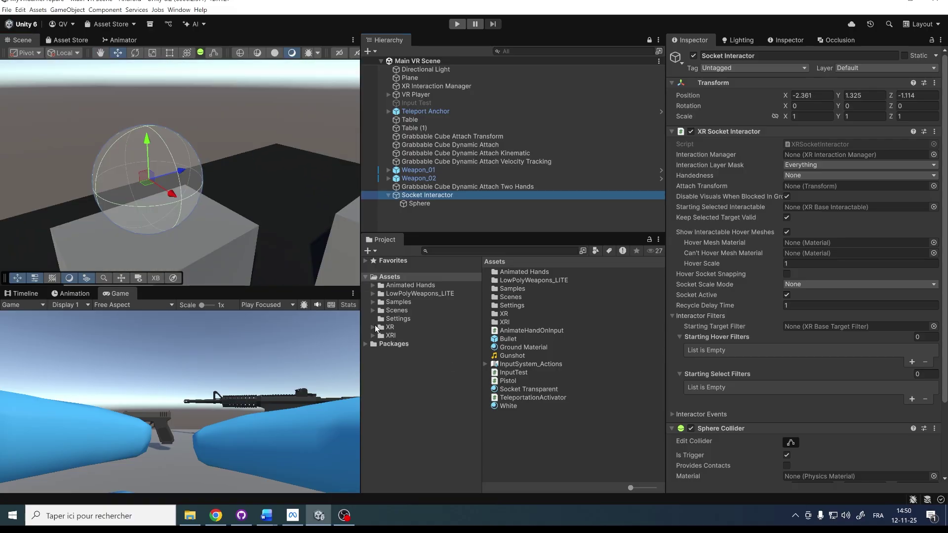
Step: Set the Game view to Play Maximized and widen the Inspector for the Socket Interactor's properties
left_click(292, 305)
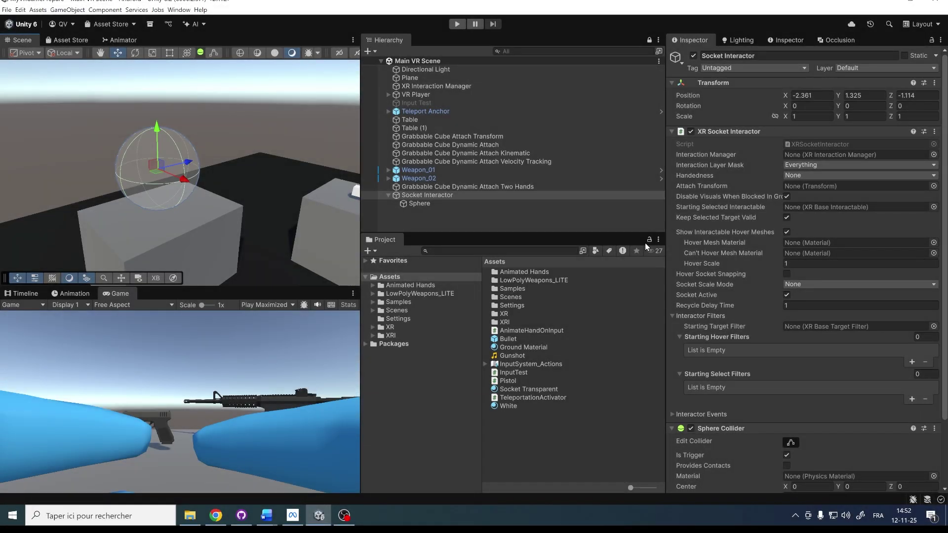
left_click_drag(666, 227, 596, 177)
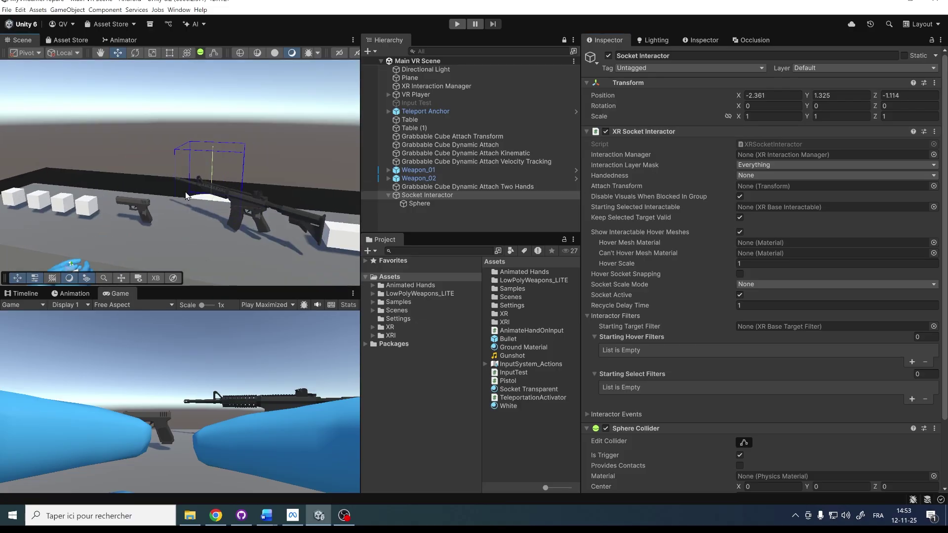
right_click_drag(186, 195, 244, 171)
scroll(207, 177, "down", 2)
middle_click_drag(74, 126, 299, 171)
scroll(274, 198, "up", 1)
right_click_drag(274, 199, 241, 216)
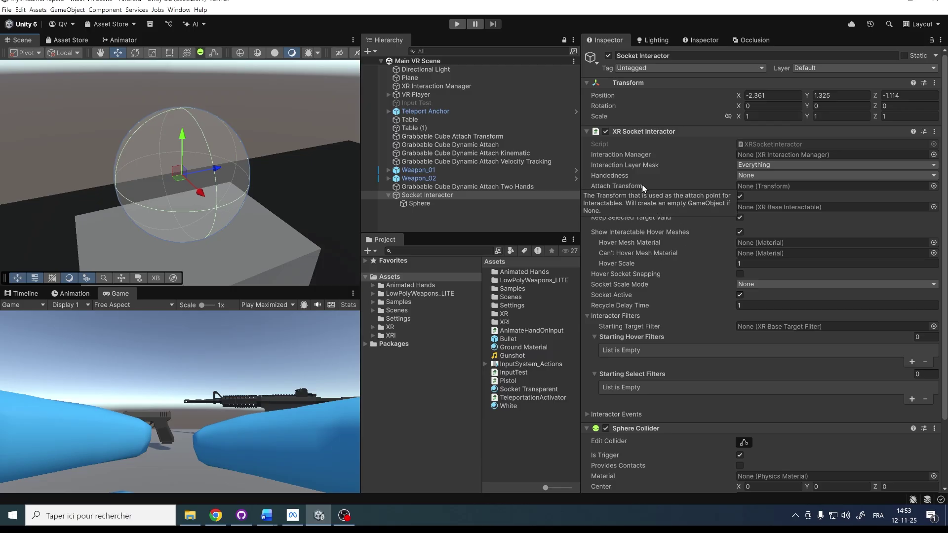
Step: Set the XR Socket Interactor's Recycle Delay Time to 0.1
mouse_move(622, 192)
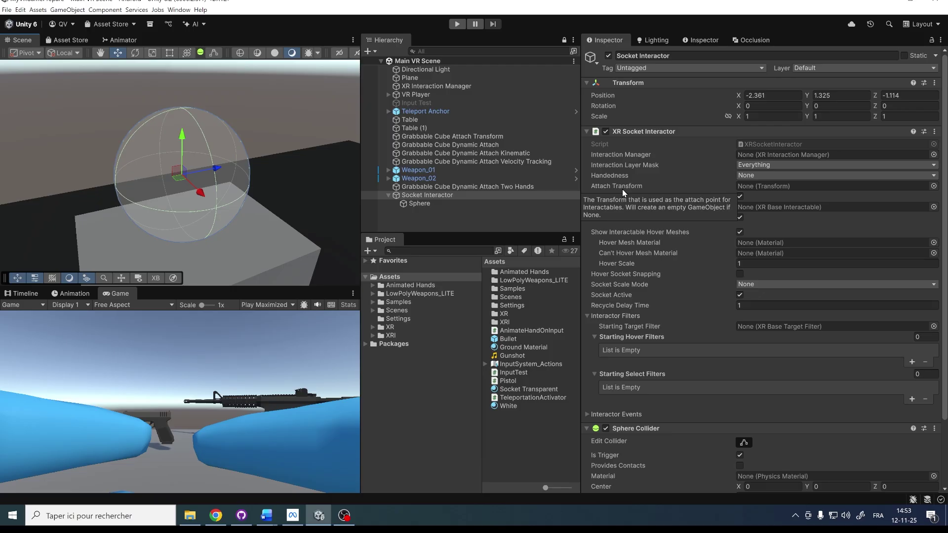
scroll(626, 216, "down", 2)
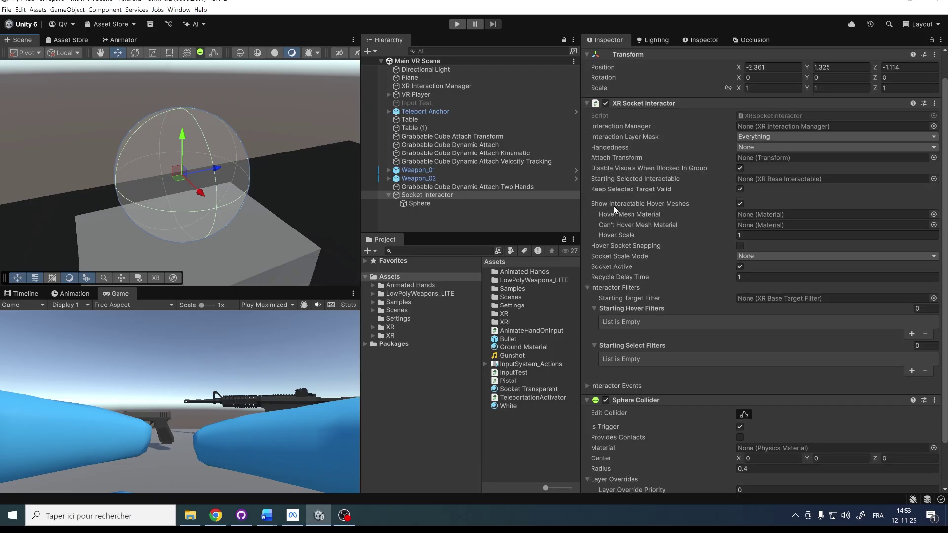
mouse_move(681, 207)
scroll(596, 228, "down", 3)
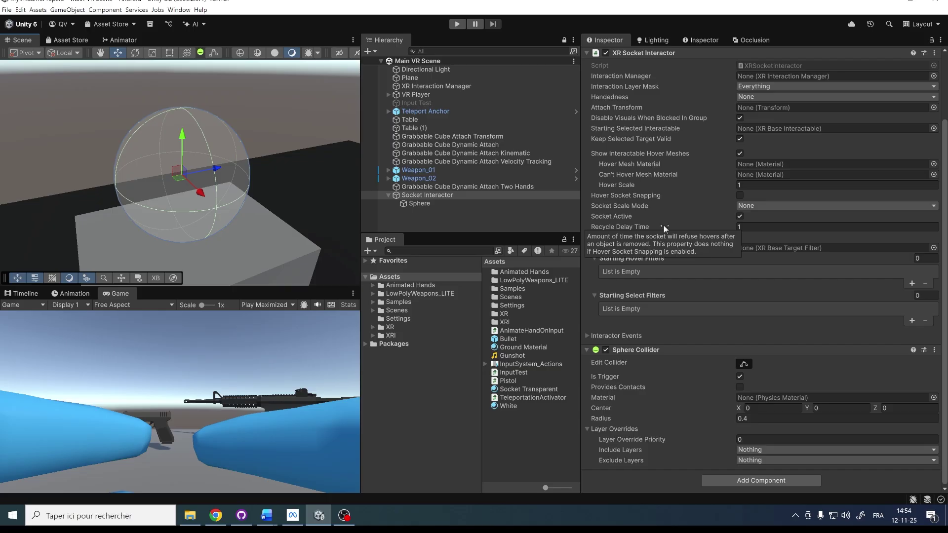
left_click(819, 227)
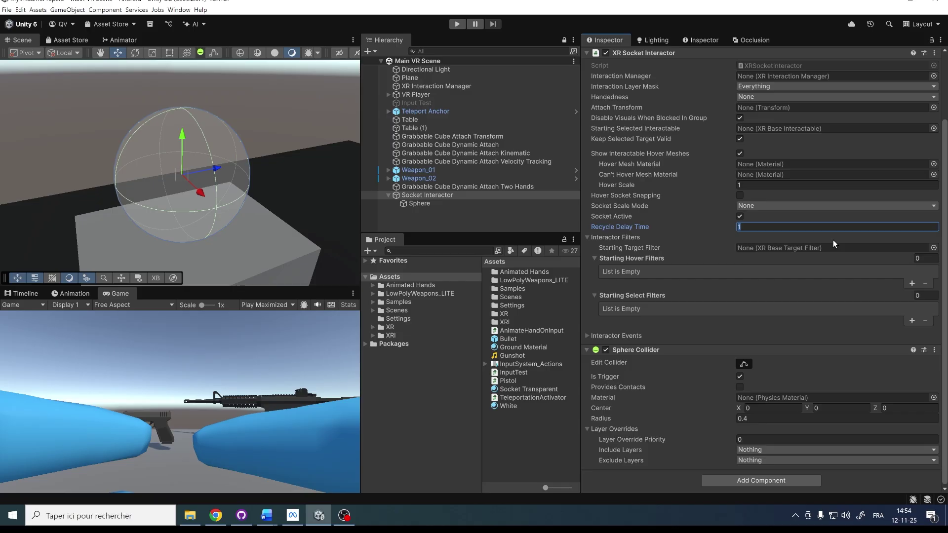
type("0,1")
Step: Assign Weapon_01 as the Socket Interactor's Starting Selected Interactable
scroll(819, 334, "up", 2)
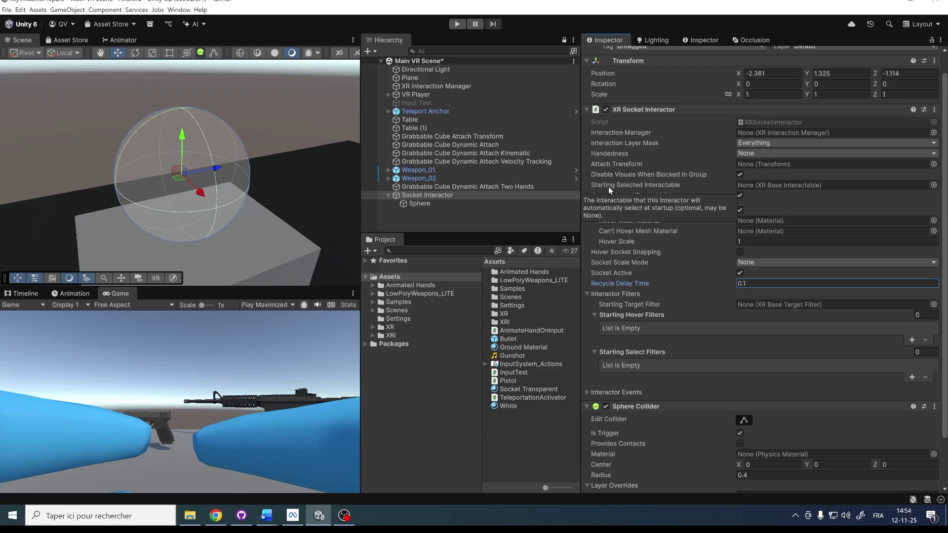
mouse_move(237, 173)
right_mouse_down()
mouse_move(195, 187)
mouse_move(245, 172)
mouse_move(218, 158)
mouse_move(235, 169)
right_mouse_up()
left_click_drag(235, 168, 318, 186, "alt")
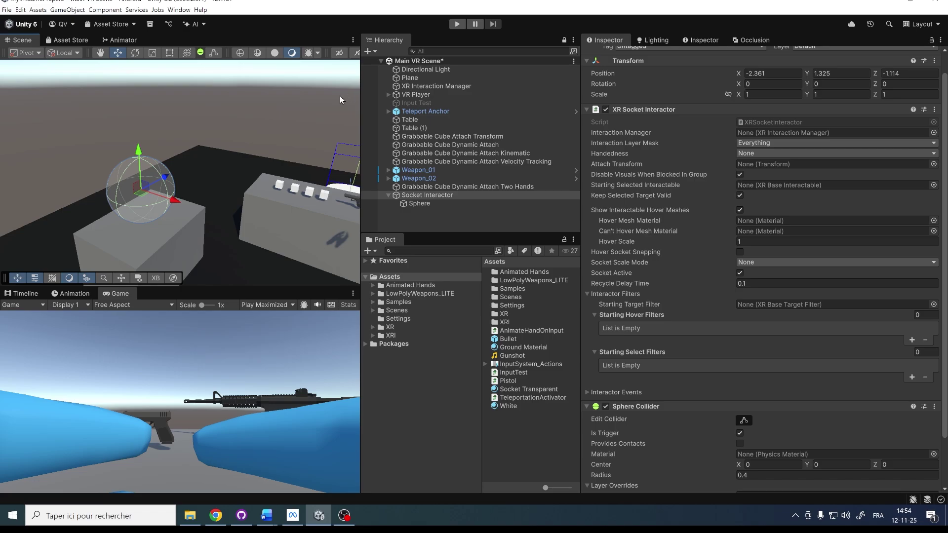
right_click_drag(176, 102, 207, 121)
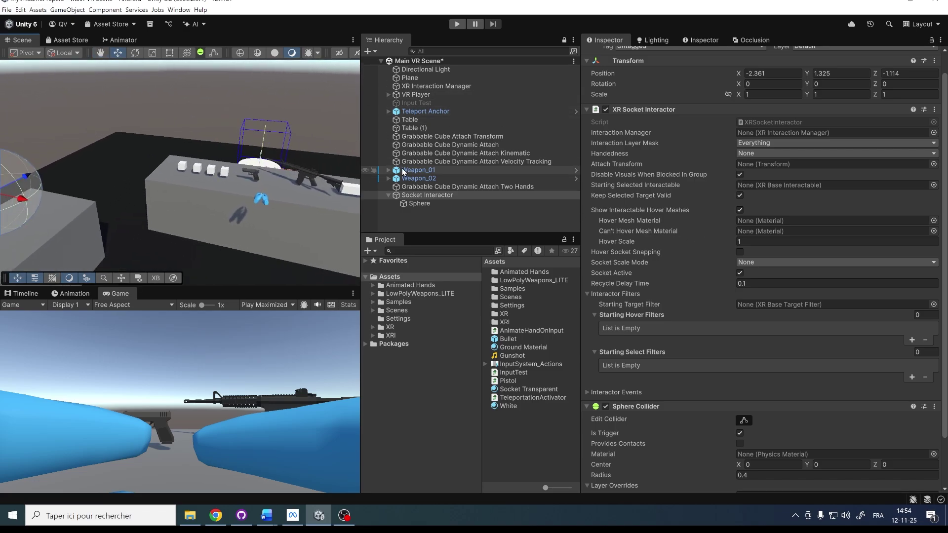
left_click(420, 170)
left_click_drag(421, 170, 750, 187)
right_click_drag(274, 106, 143, 96)
Step: Run the scene in Play mode, inspect whether Weapon_01 starts in the socket, and stop Play mode
left_click(456, 25)
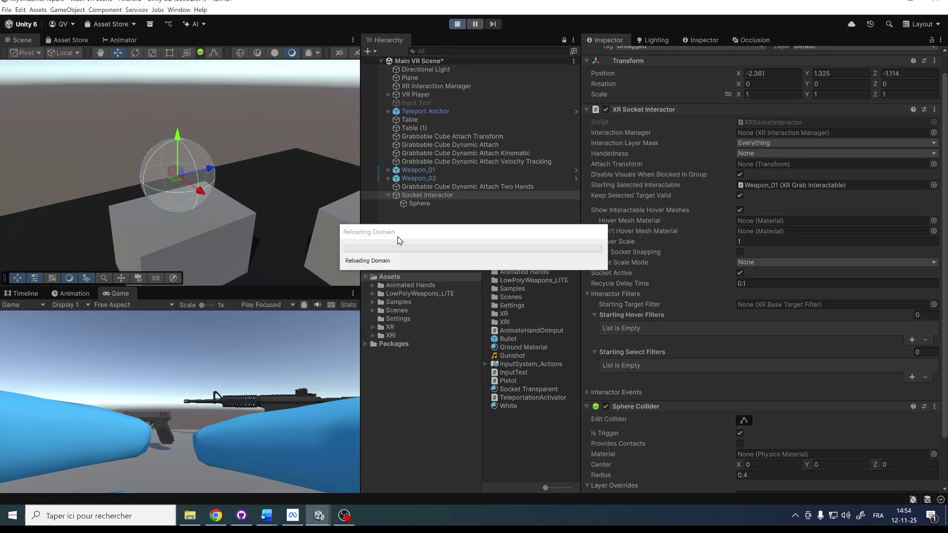
right_click_drag(245, 132, 106, 151)
key("w")
scroll(224, 165, "down", 3)
right_click_drag(213, 175, 194, 188)
key("w")
left_click_drag(194, 187, 347, 180, "alt")
key("f")
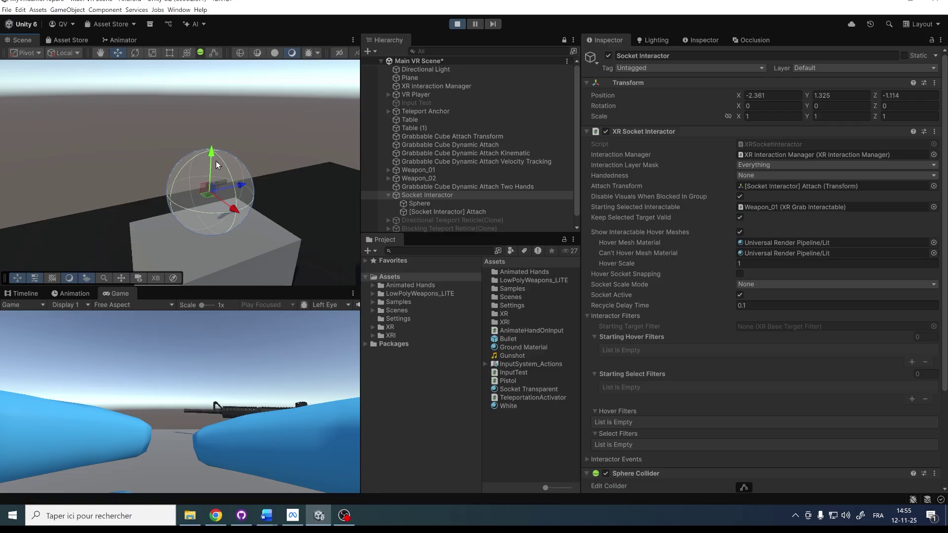
left_click_drag(213, 182, 148, 178, "alt")
scroll(186, 173, "down", 5)
right_click_drag(281, 133, 351, 116)
scroll(351, 116, "down", 2)
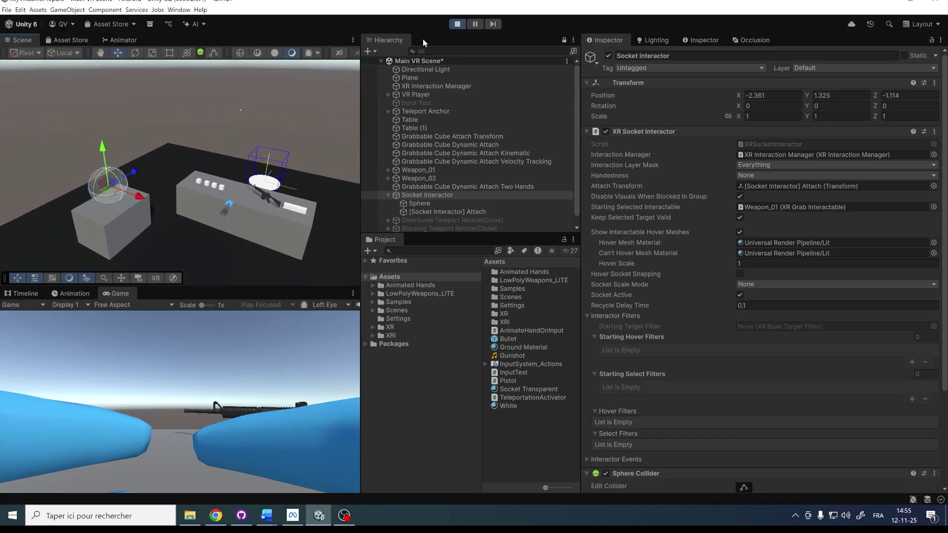
left_click(464, 24)
Step: Collapse and deselect the Socket Interactor, and examine the grab settings of the Grabbable Cube Dynamic Attach Two Hands object
left_click(388, 197)
left_click(412, 212)
right_click_drag(239, 161, 213, 177)
left_click_drag(213, 177, 265, 161, "alt")
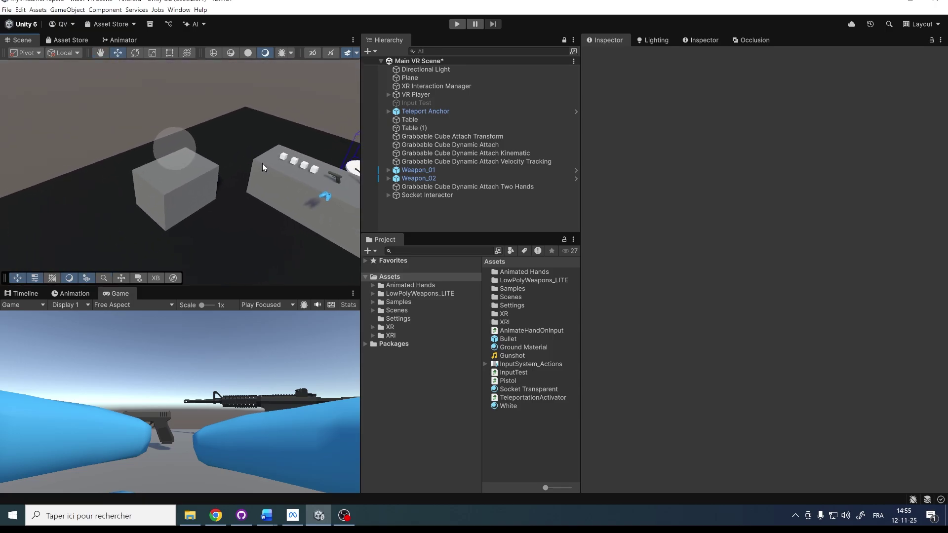
left_click_drag(262, 164, 136, 130, "alt")
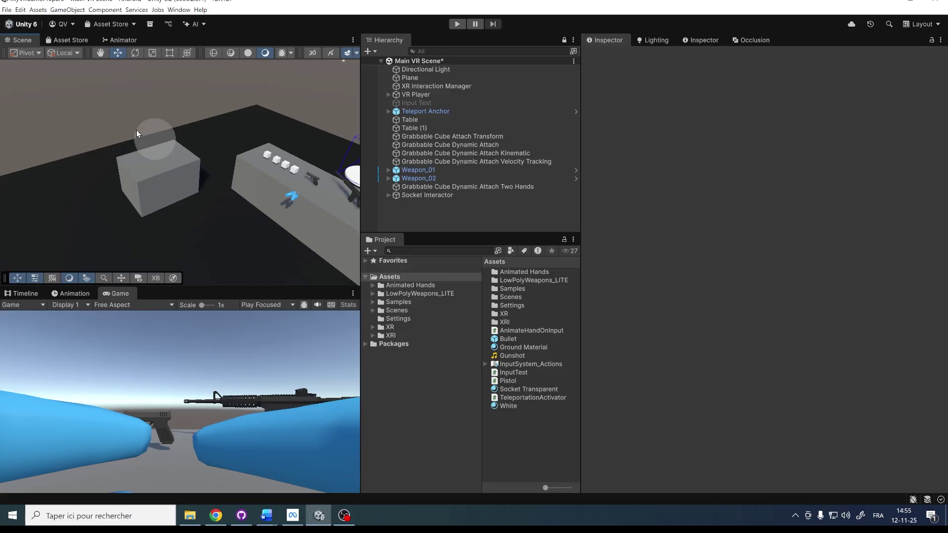
right_click_drag(286, 138, 335, 161)
left_click_drag(335, 160, 291, 183, "alt")
key("w")
right_click_drag(292, 183, 265, 175)
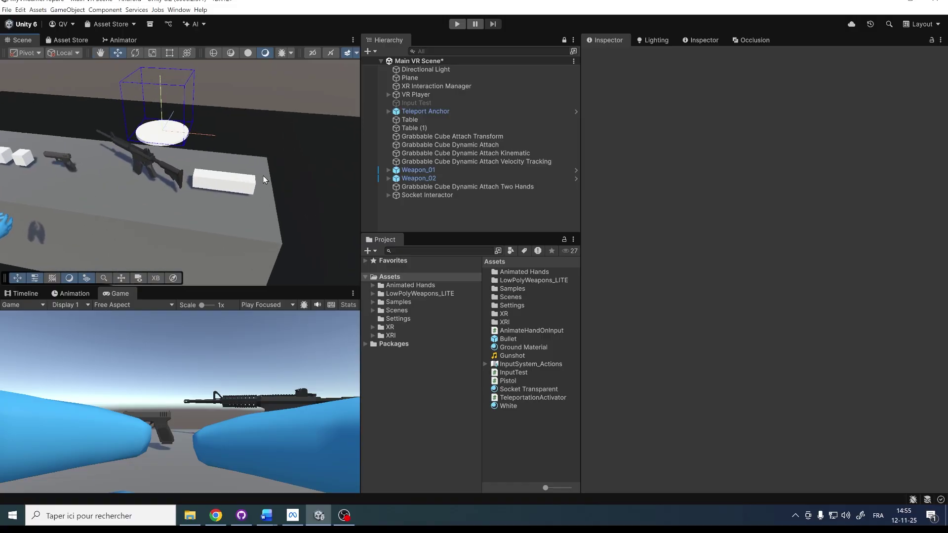
left_click(230, 183)
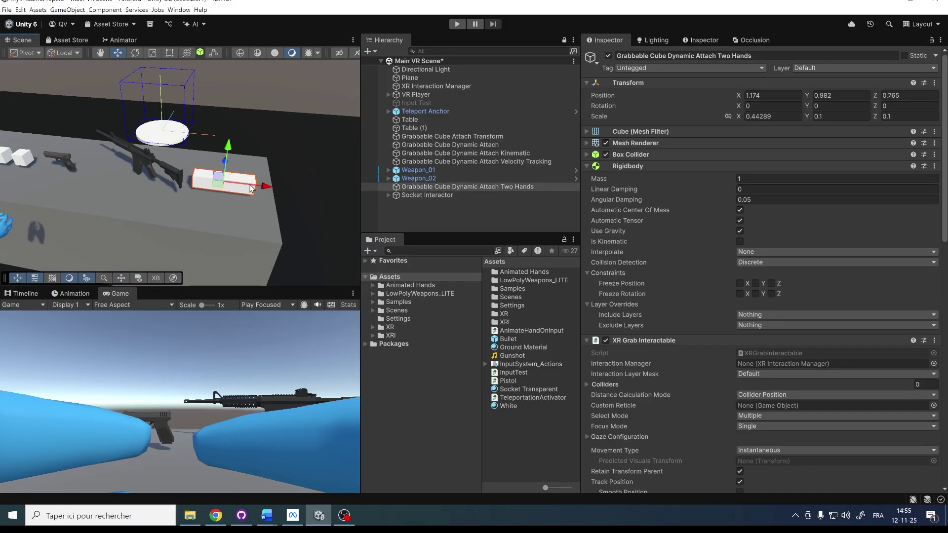
scroll(798, 318, "down", 15)
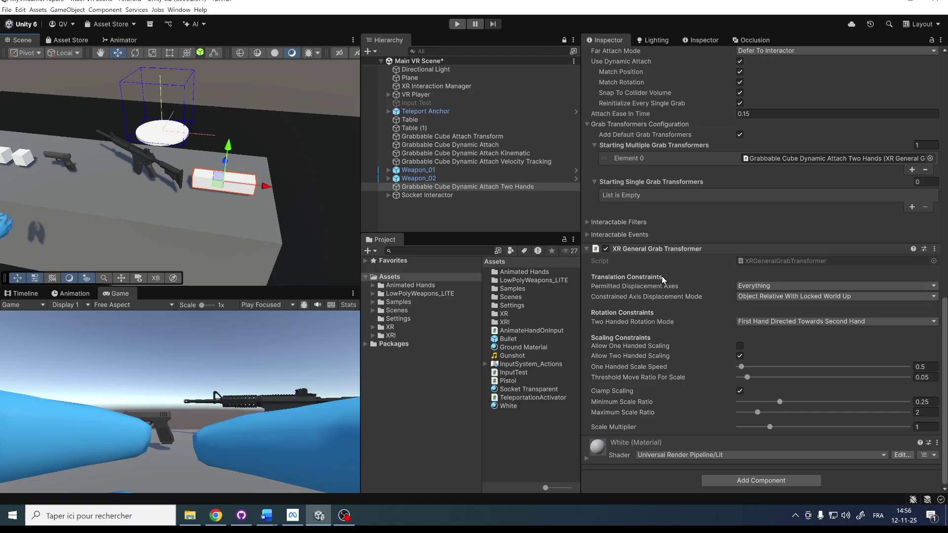
Step: Lengthen Table (1) by scaling it up along its long side
right_click_drag(230, 159, 232, 237)
left_click(234, 247)
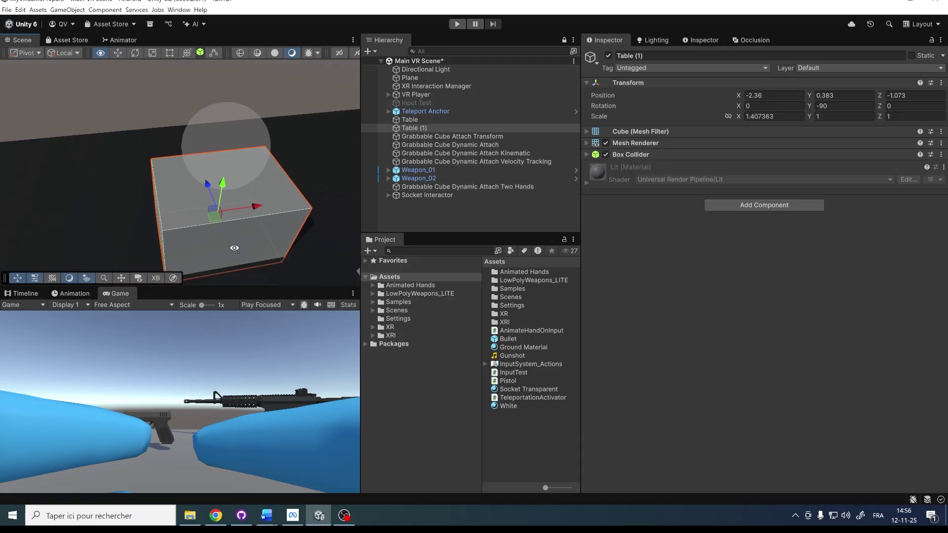
scroll(240, 250, "down", 3)
key("r")
left_click_drag(245, 193, 264, 194)
Step: Move the Socket Interactor along the lengthened table to a Z position of about -0.626
left_click(420, 195)
key("w")
left_click_drag(247, 150, 281, 150)
scroll(162, 159, "up", 6)
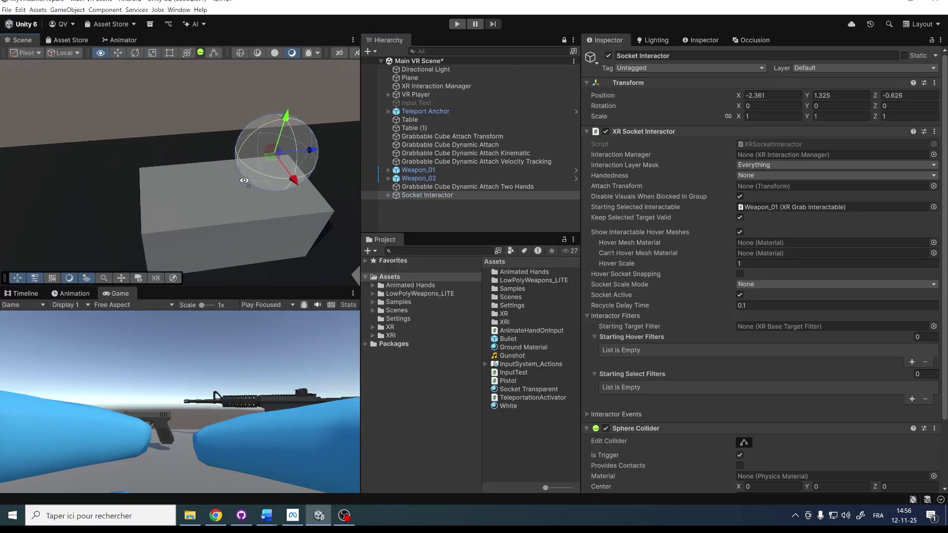
Step: Enlarge the Hierarchy and create a 3D cube at the scene root, scaled uniformly to about 0.17
left_click(394, 209)
left_click_drag(413, 233, 410, 327)
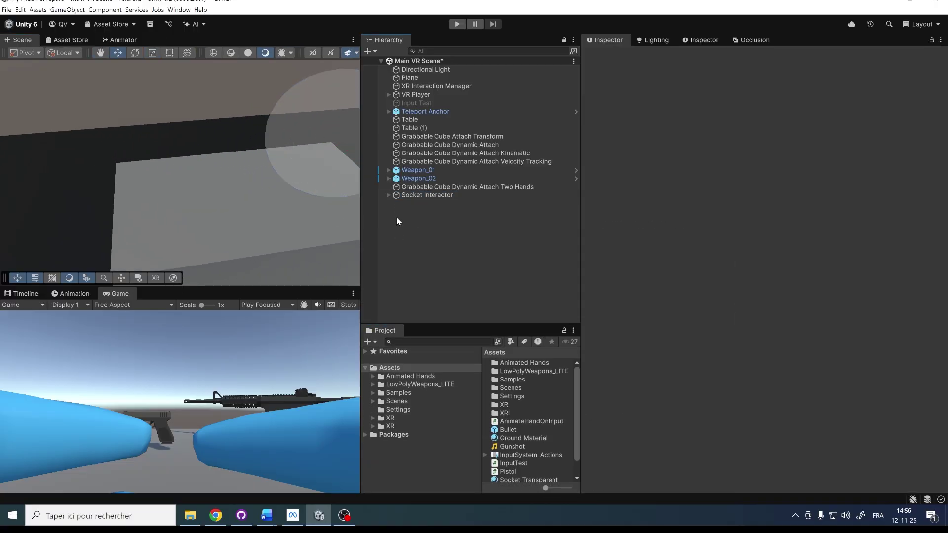
right_click(396, 217)
mouse_move(433, 380)
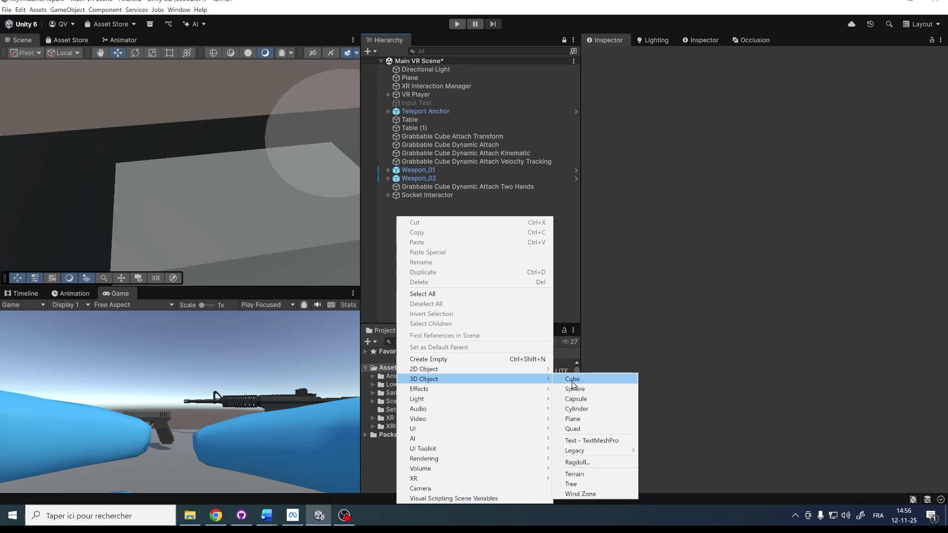
left_click(572, 379)
key("r")
left_click_drag(181, 176, 140, 183)
key("w")
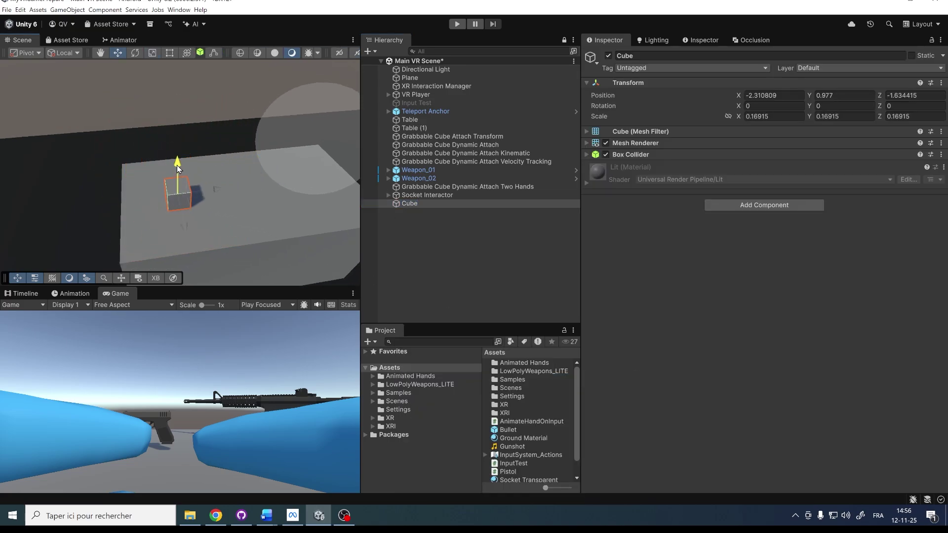
Step: Raise the cube on Table (1) to a Y position of about 1.005, scale it uniformly to about 0.108, and save the scene
left_click_drag(177, 165, 298, 194)
right_click_drag(298, 195, 267, 180)
key("ctrl+s")
key("r")
left_click_drag(242, 227, 250, 232, "alt")
Step: Assign the White material to the cube's Mesh Renderer
left_click(659, 143)
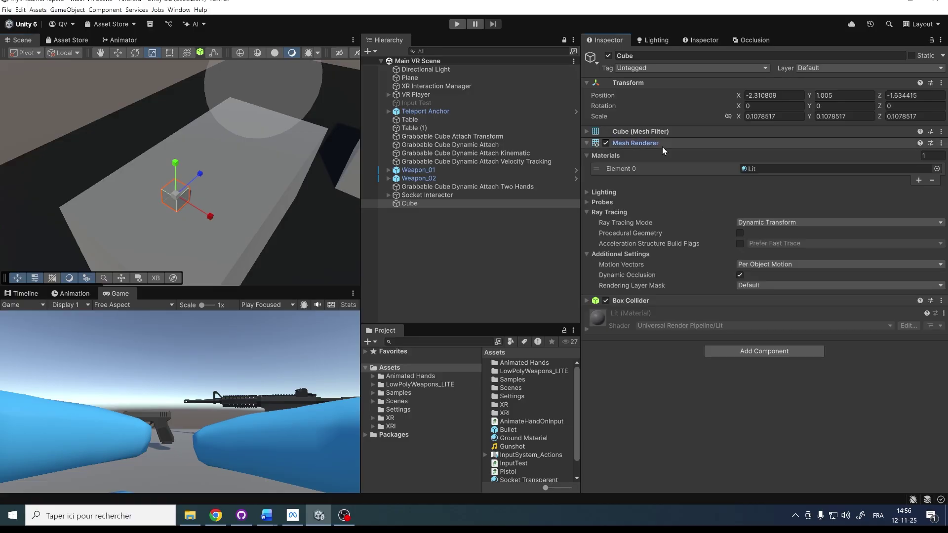
left_click(937, 177)
type("white")
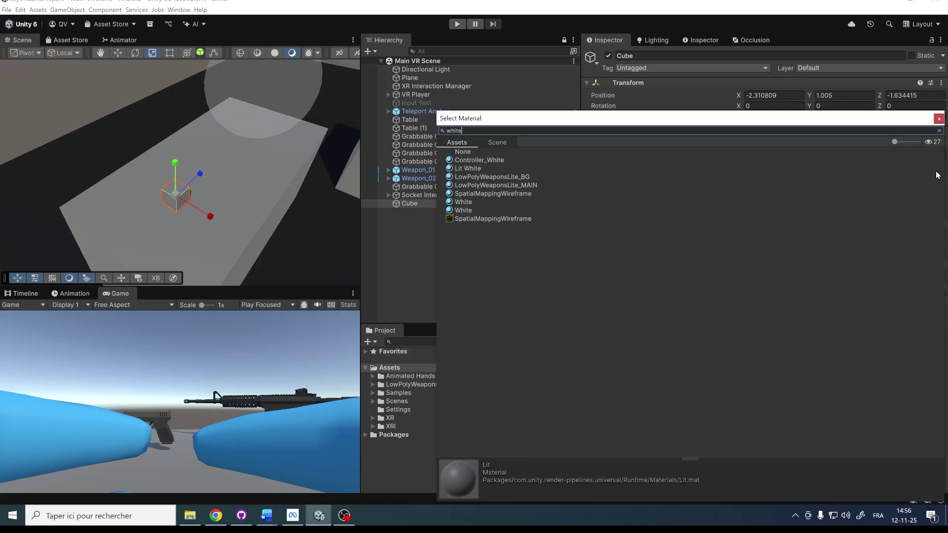
left_click(469, 178)
double_click(470, 179)
Step: Add the XR Grab Interactable and XR General Grab Transformer components to the cube
scroll(190, 200, "up", 3)
left_click_drag(190, 200, 143, 198, "alt")
left_click(740, 351)
type("rigidbody")
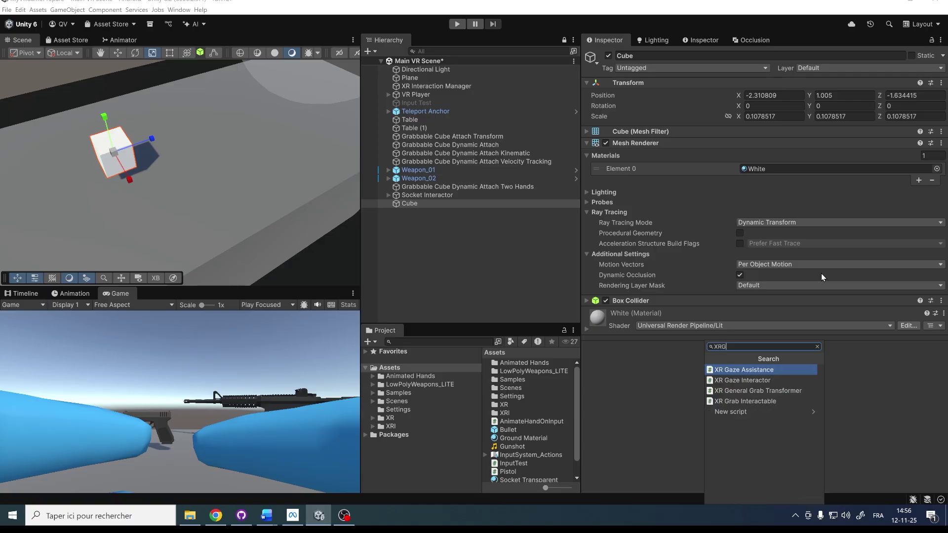
key("Return")
scroll(819, 264, "down", 10)
left_click_drag(170, 195, 252, 177, "alt")
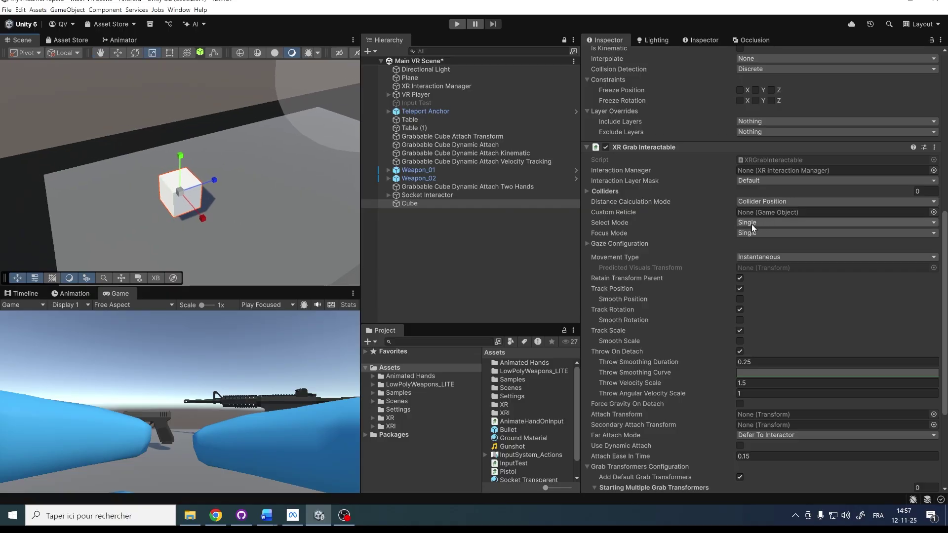
scroll(716, 375, "down", 3)
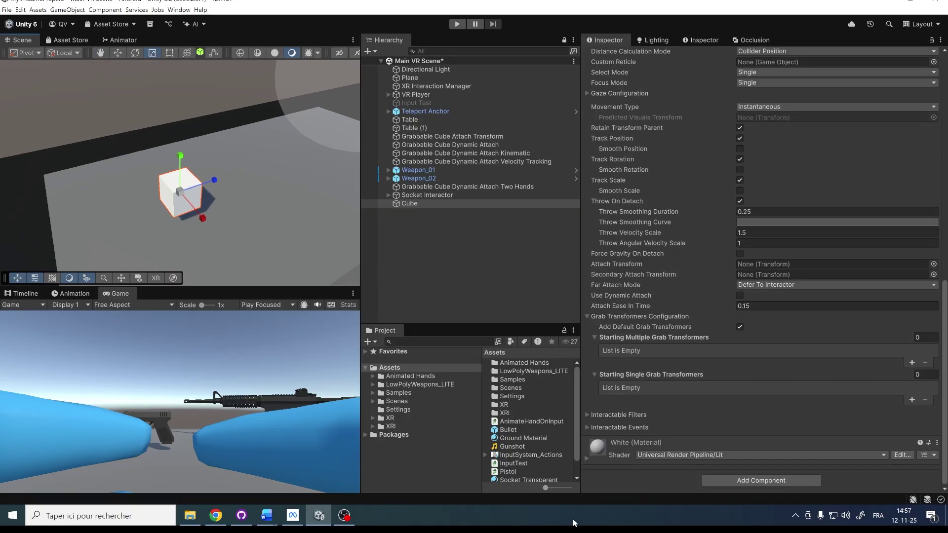
left_click(749, 479)
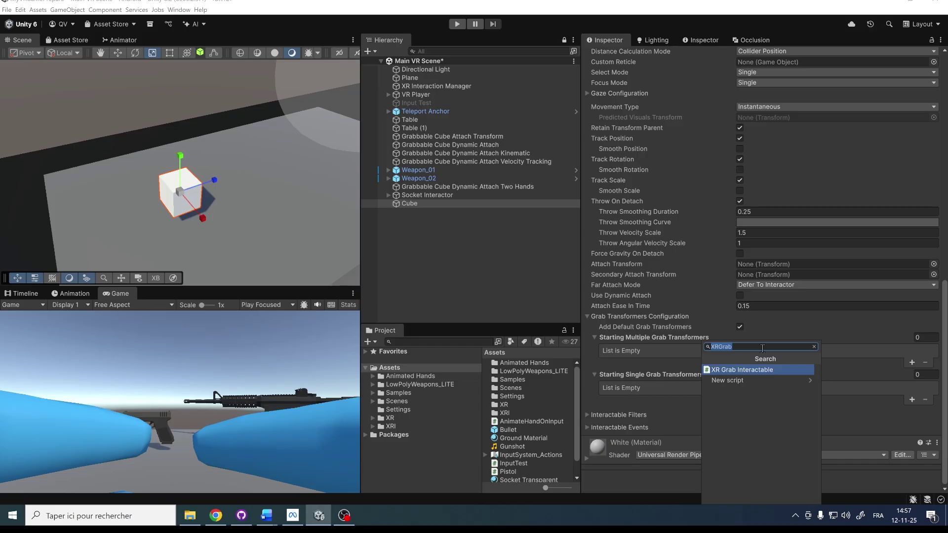
type("XRGeneralGr")
scroll(725, 304, "down", 5)
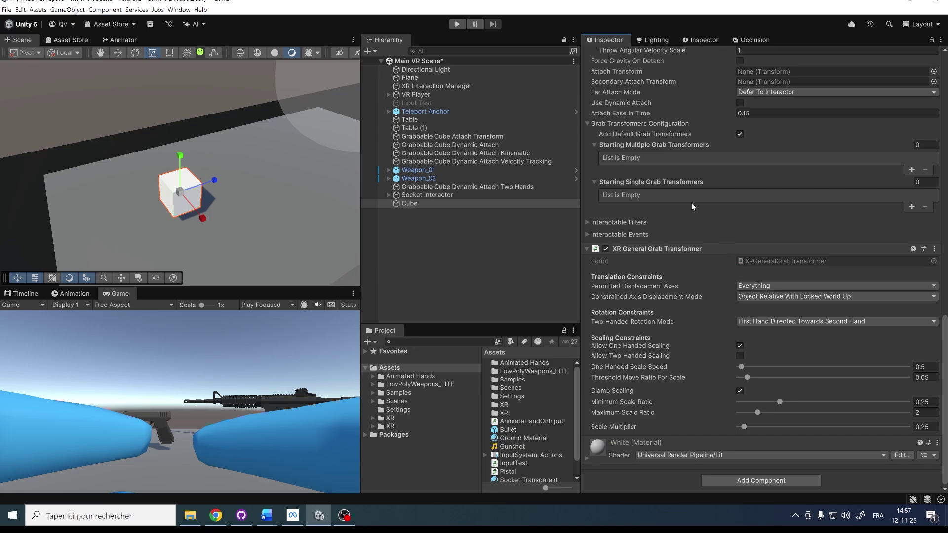
Step: Add the cube's XR General Grab Transformer to Starting Single Grab Transformers and disable Allow One Handed Scaling
left_click(911, 208)
left_click_drag(749, 208, 774, 197)
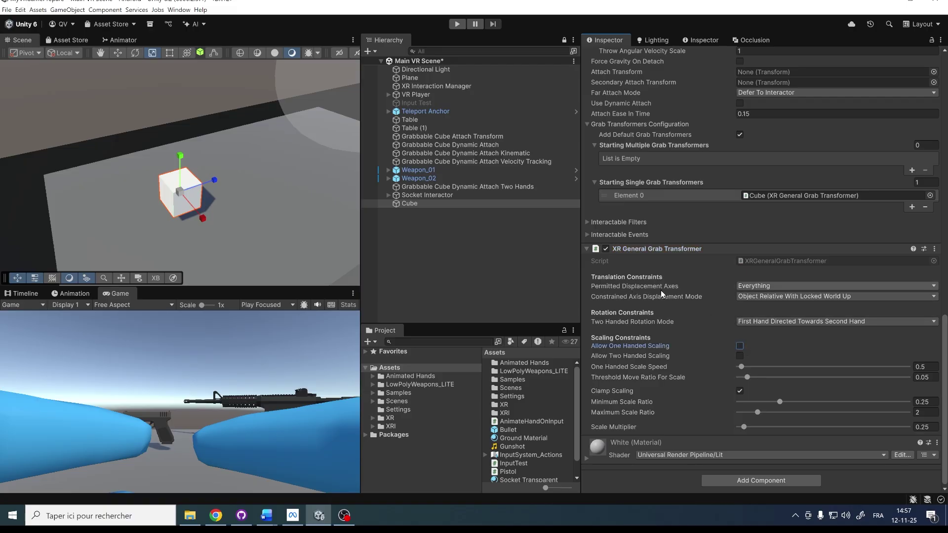
Step: Limit the cube's Permitted Displacement Axes to X and Z, with Constrained Axis Displacement Mode set to Object Relative With Locked World Up
left_click(753, 287)
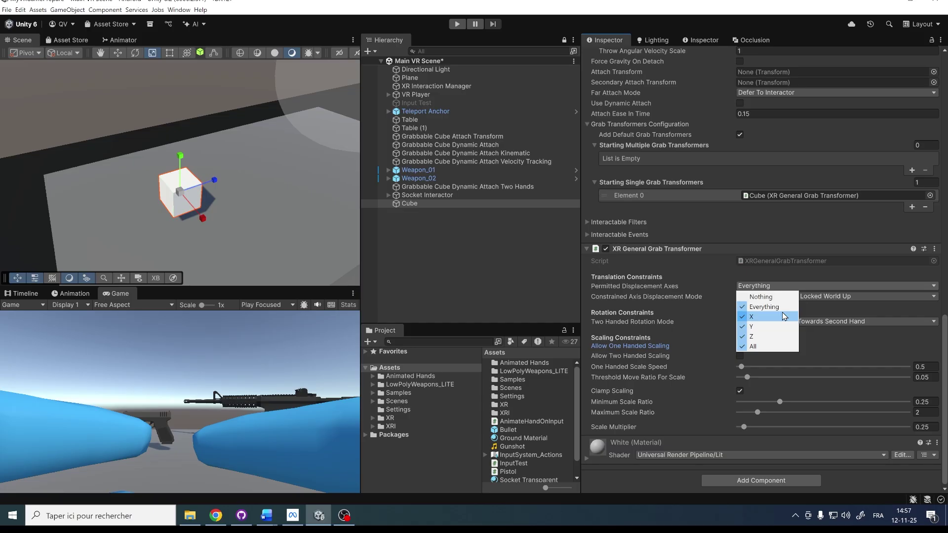
left_click(759, 330)
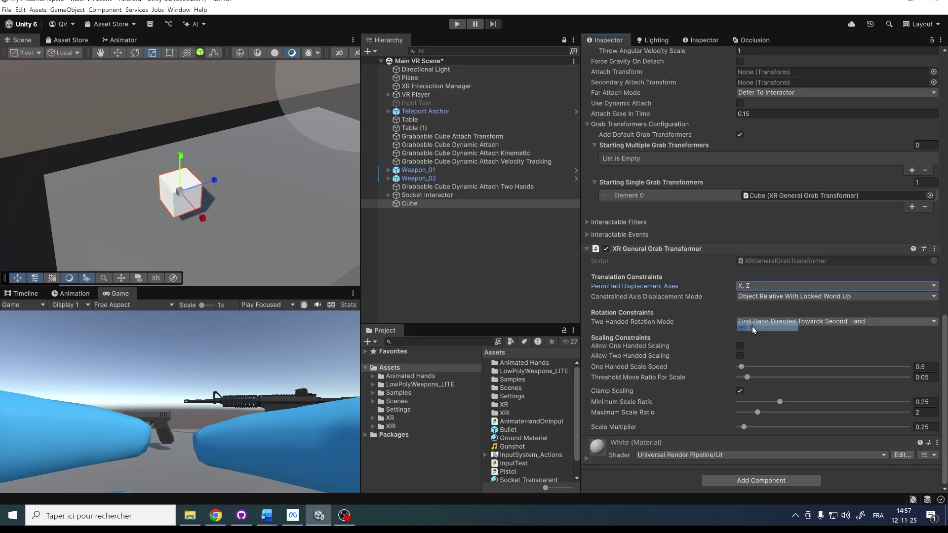
left_click(758, 286)
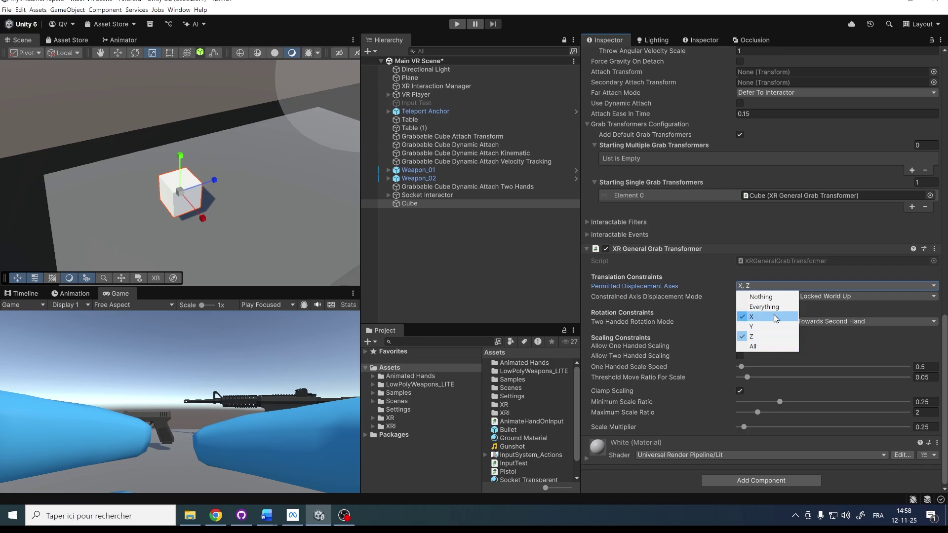
left_click(641, 495)
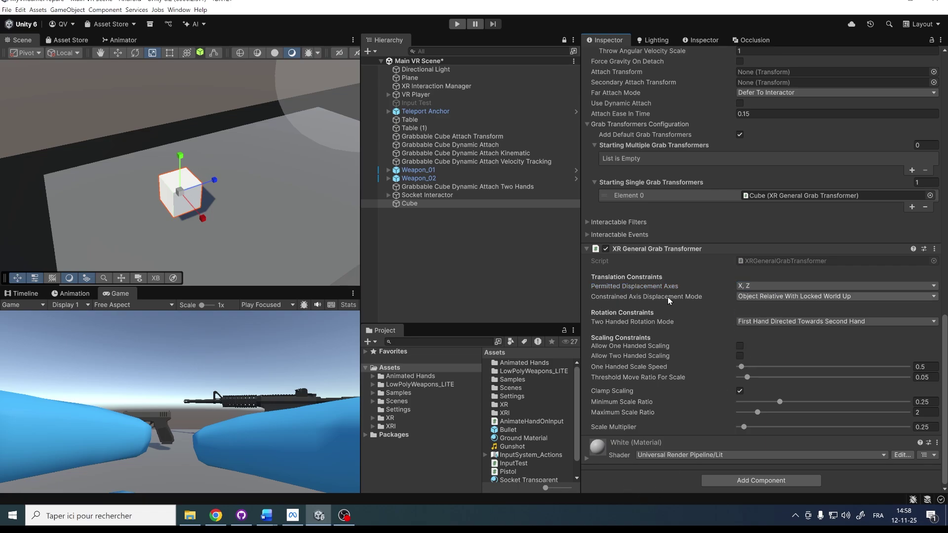
left_click(769, 297)
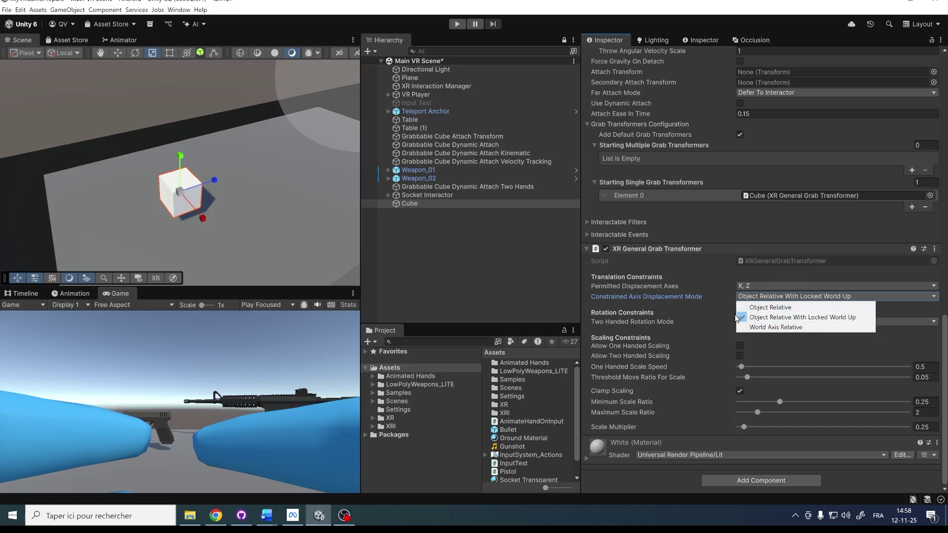
left_click(775, 319)
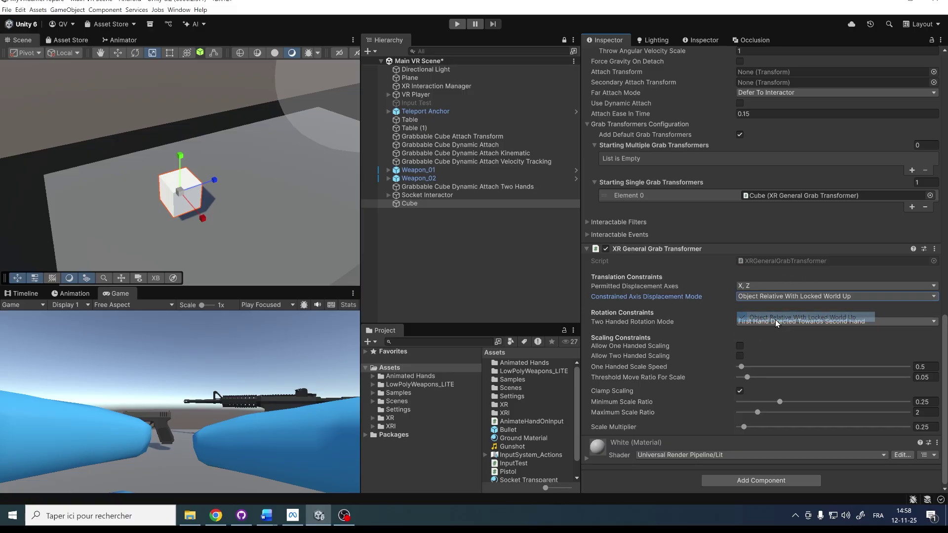
Step: Save the scene and set the Game view to Play Maximized
scroll(281, 264, "up", 3)
key("ctrl+s")
left_click(275, 304)
left_click(269, 323)
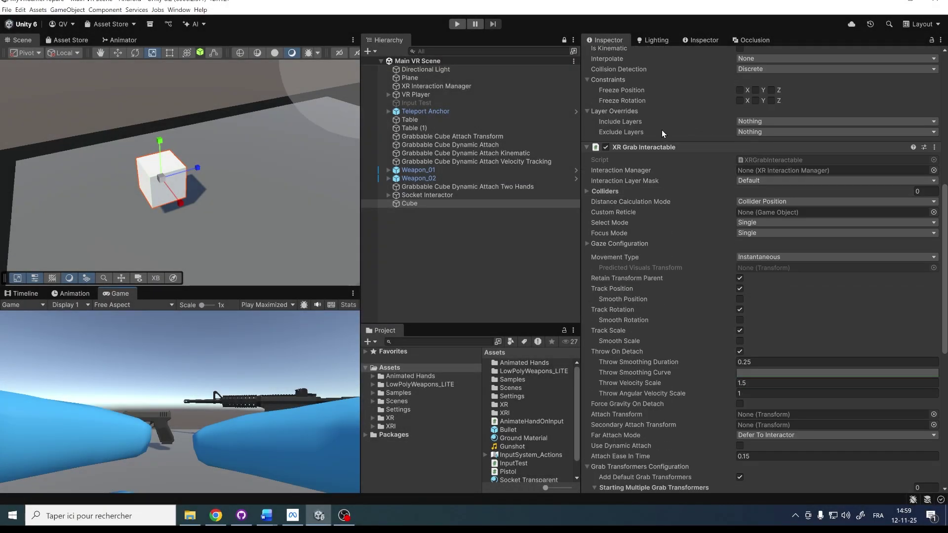
Step: Disable Track Rotation and Track Scale in the cube's XR Grab Interactable
scroll(633, 239, "down", 3)
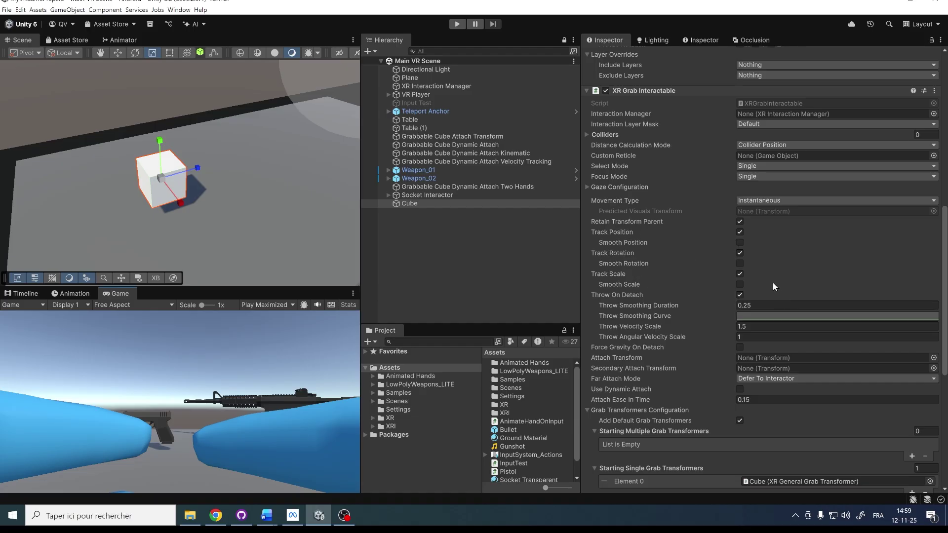
left_click(740, 252)
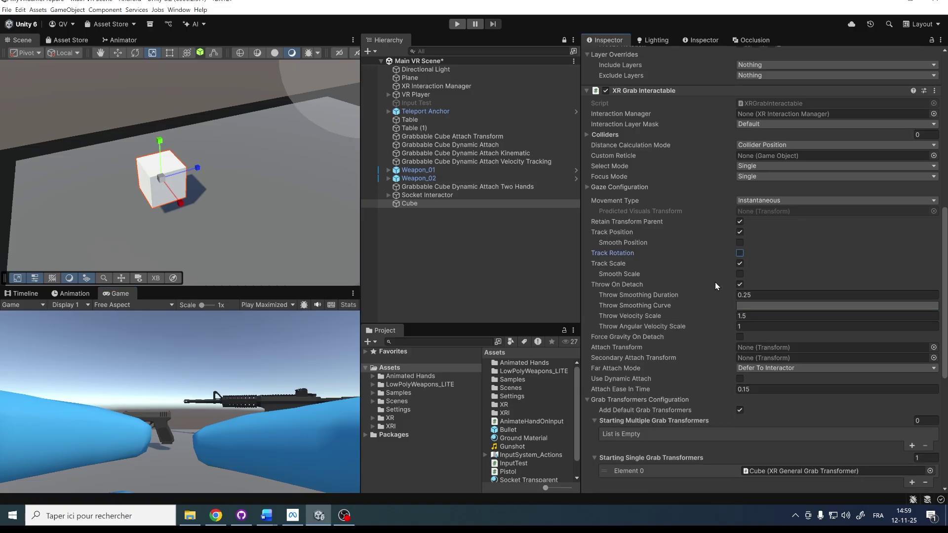
left_click(740, 264)
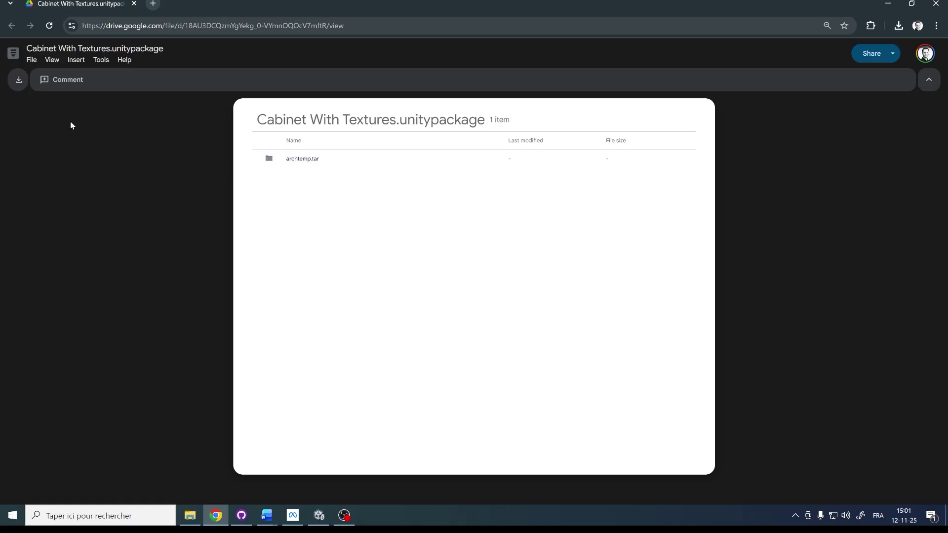
Step: Download Cabinet With Textures.unitypackage from Google Drive in Chrome and import all its contents into the Unity project
left_click(19, 81)
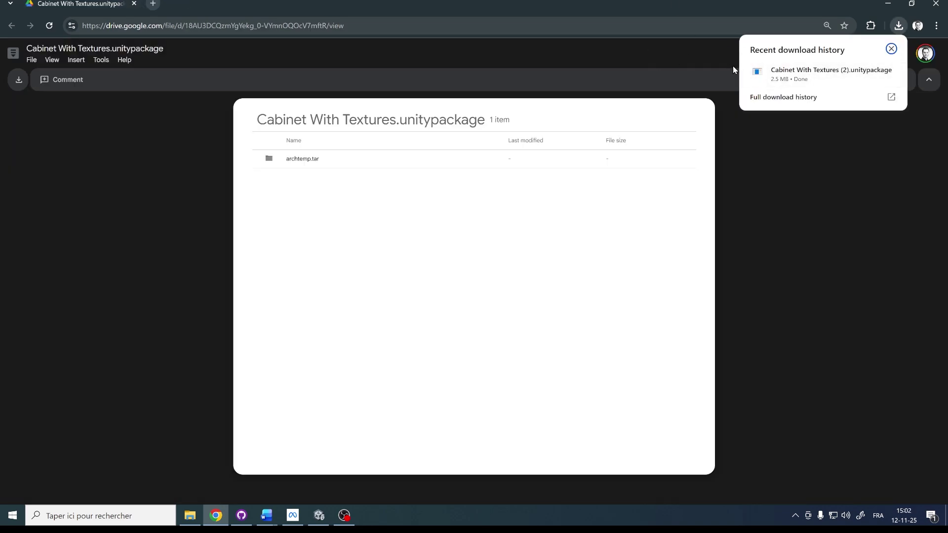
left_click_drag(786, 78, 350, 458)
left_click_drag(400, 384, 394, 367)
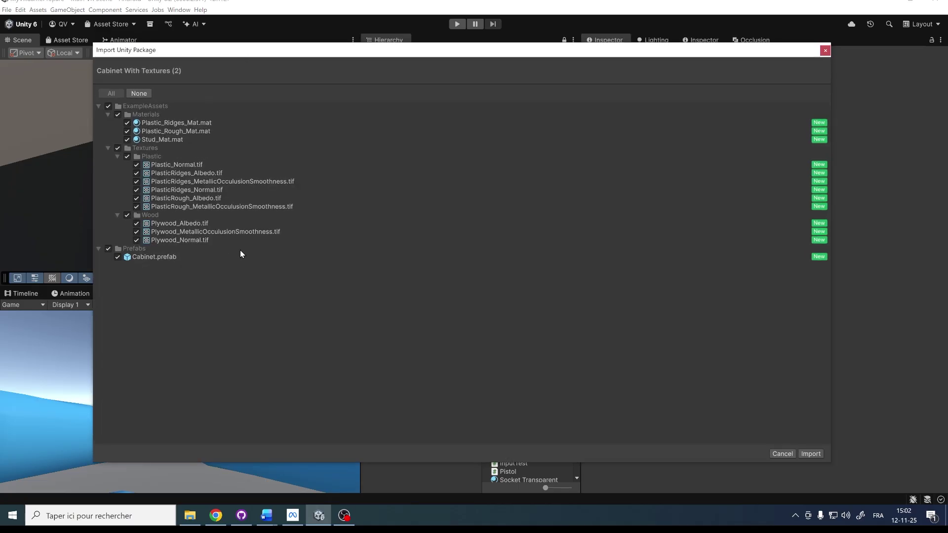
left_click(811, 454)
Step: Preview the Cabinet prefab from the Prefabs folder and place it on the floor beside Table (1)
left_click(398, 401)
left_click(510, 363)
left_click_drag(777, 417, 691, 413)
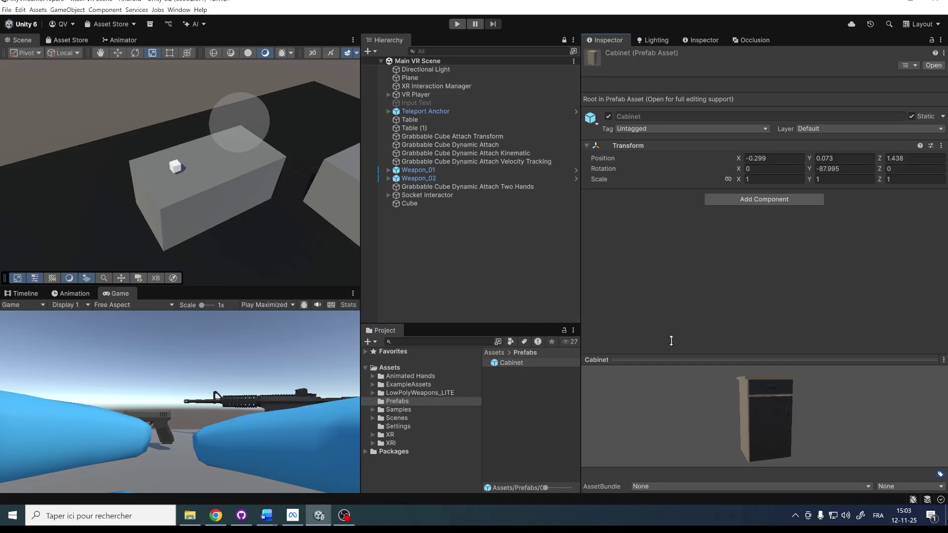
left_click_drag(674, 374, 674, 275)
left_click_drag(710, 399, 774, 385)
scroll(116, 156, "down", 4)
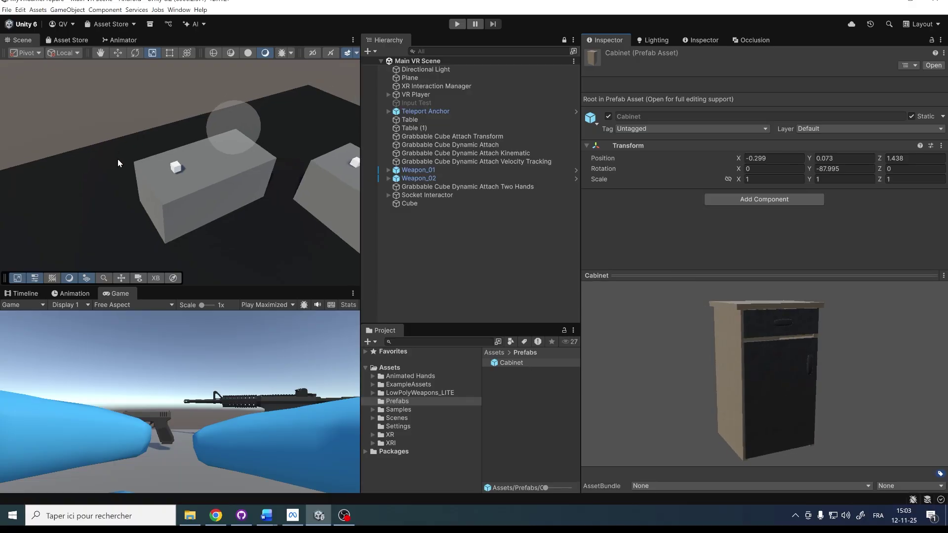
middle_click_drag(116, 157, 205, 125)
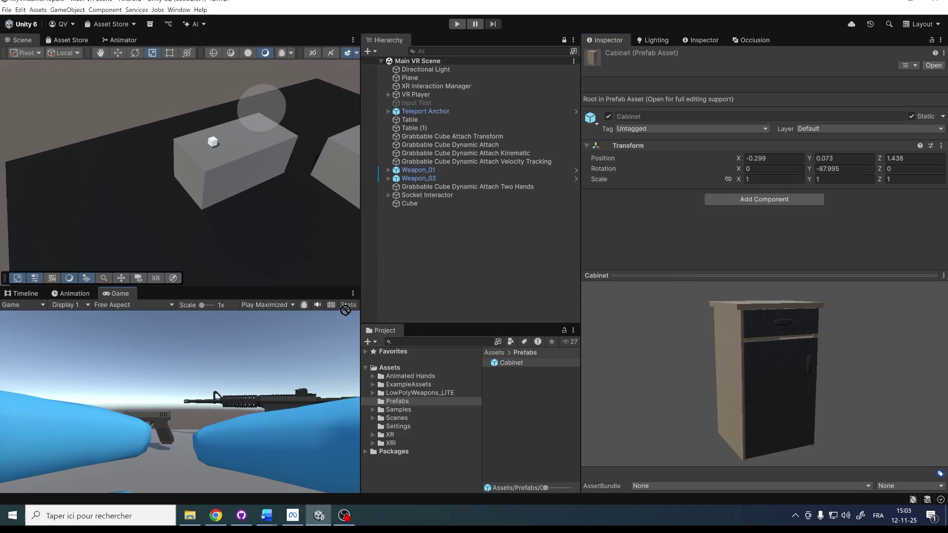
left_click_drag(354, 313, 191, 241)
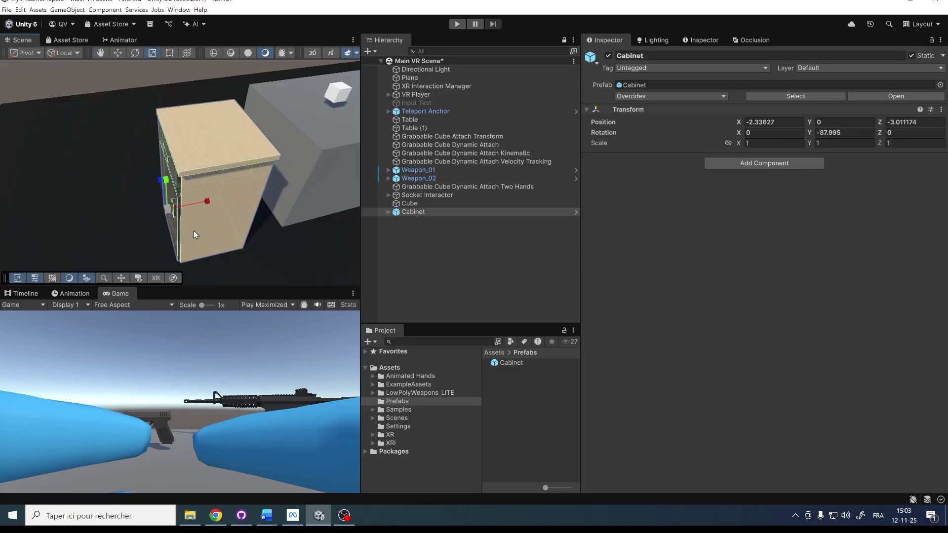
Step: Rotate the cabinet to about -178° around Y and move it to about X -1.877, Z -3.027
scroll(192, 228, "down", 2)
key("e")
left_click_drag(190, 225, 288, 233)
key("w")
left_click_drag(164, 179, 176, 214)
right_click_drag(236, 227, 251, 189)
key("w")
key("s")
key("w")
left_click_drag(258, 202, 323, 231, "alt")
right_click_drag(281, 198, 323, 213)
right_click_drag(156, 134, 192, 142)
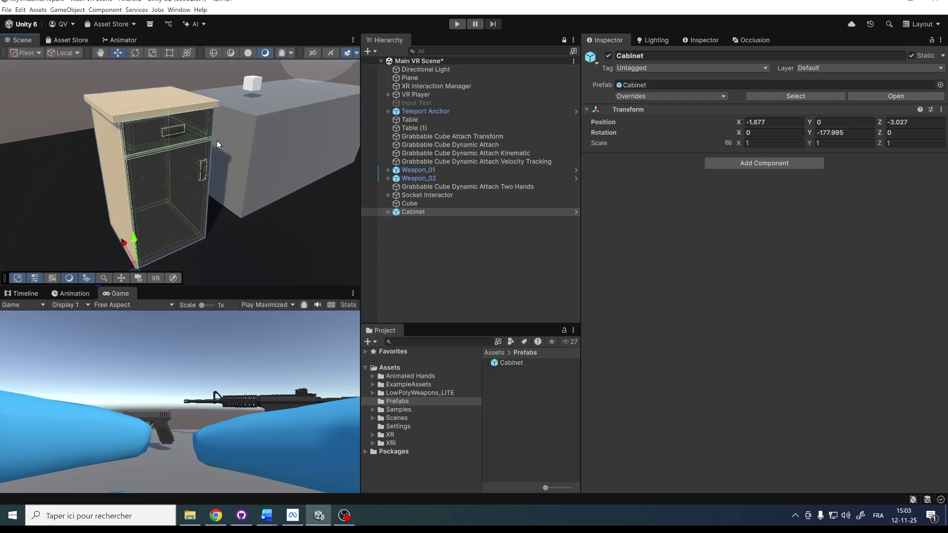
Step: Try moving the cabinet's Door child object outward, and undo the move
left_click(388, 212)
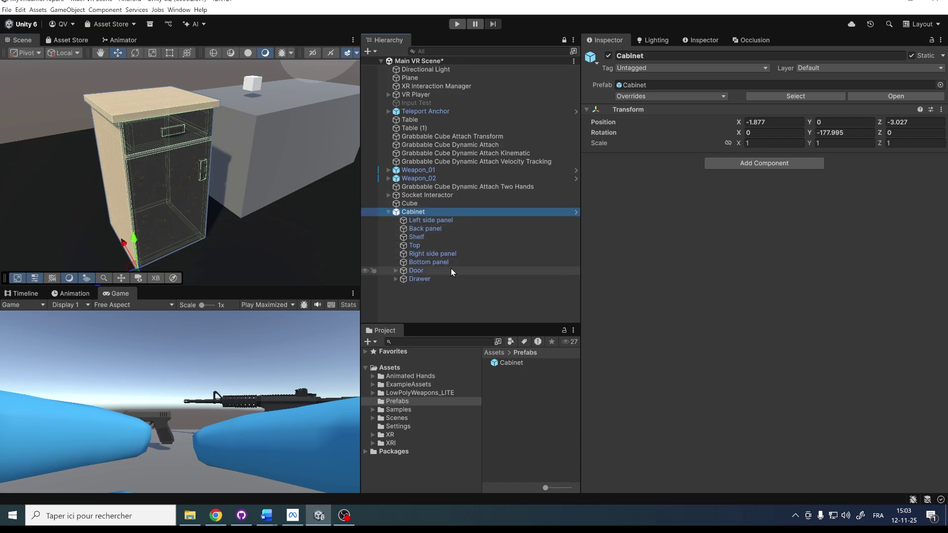
left_click(451, 269)
key("f")
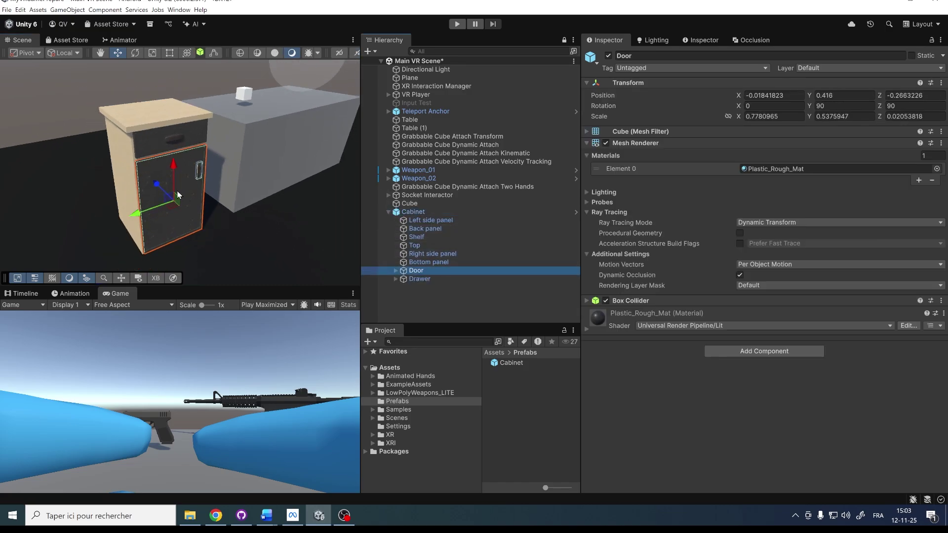
left_click_drag(158, 188, 168, 197)
key("ctrl+z")
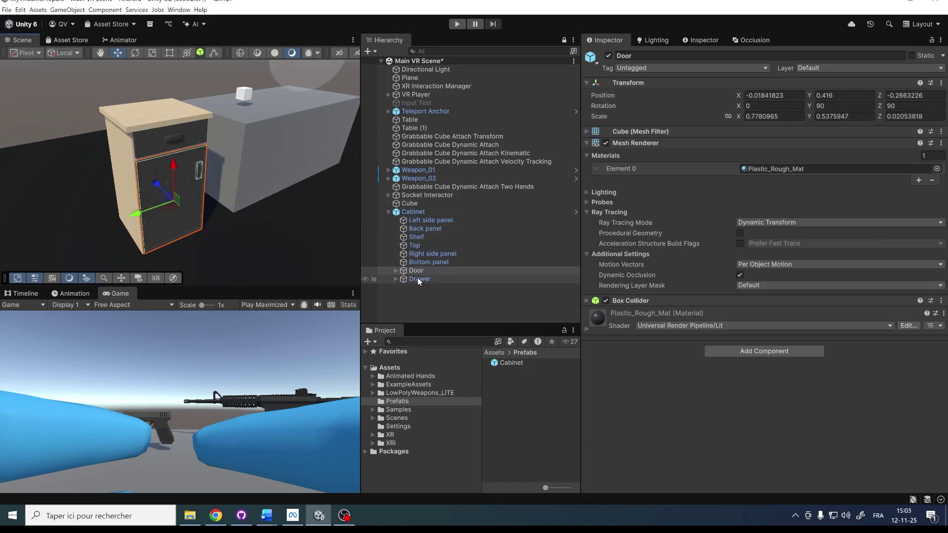
Step: Try pulling the cabinet's Drawer outward, and undo the move
left_click(418, 279)
mouse_move(156, 131)
left_mouse_down()
mouse_move(181, 147)
mouse_move(168, 140)
left_mouse_up()
key("ctrl+z")
key("ctrl+z")
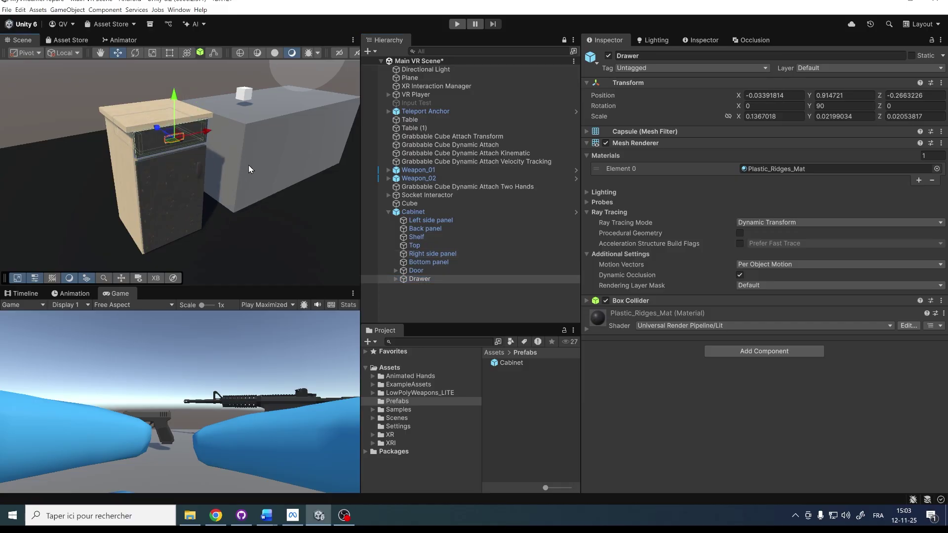
Step: Add an XR Grab Interactable component to the cabinet's Door
scroll(265, 215, "up", 2)
right_click_drag(265, 215, 294, 232)
left_click_drag(294, 232, 267, 240, "alt")
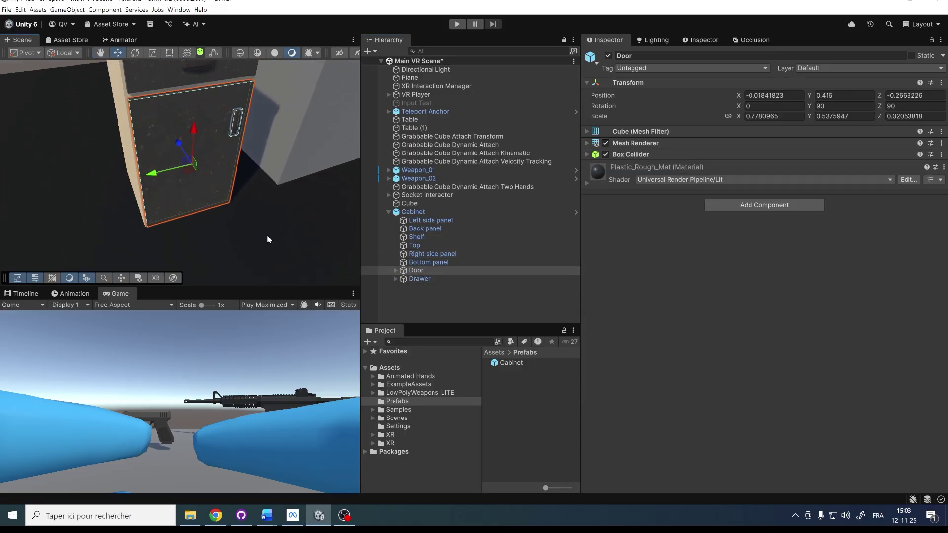
scroll(208, 161, "down", 3)
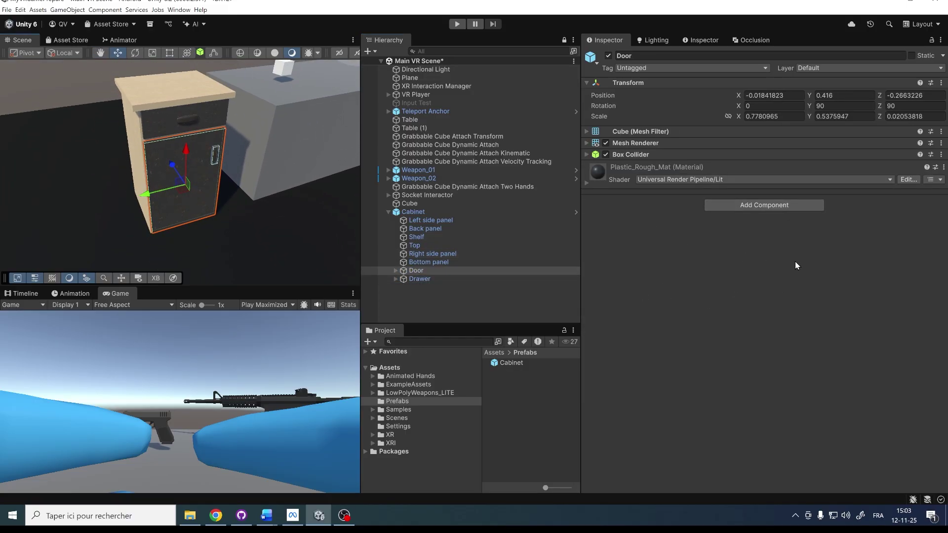
left_click(706, 205)
type("xr grab")
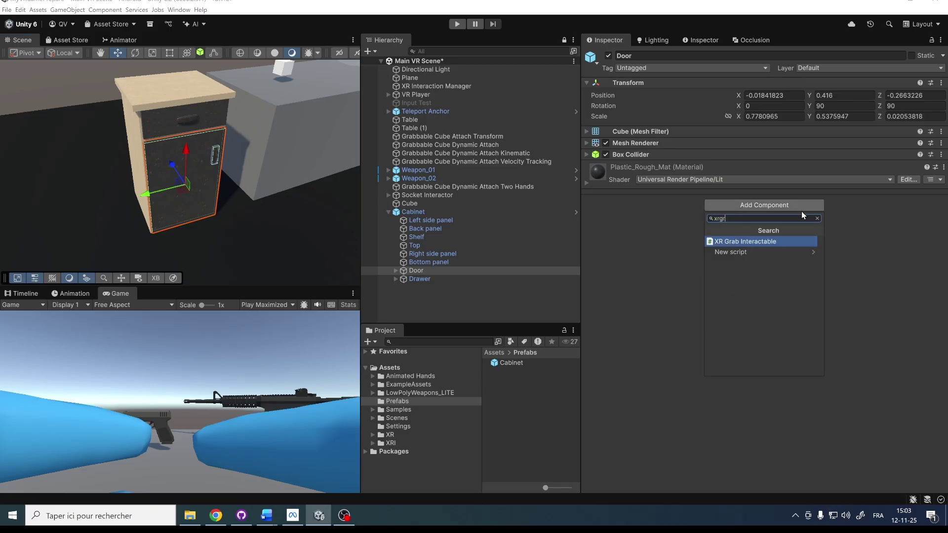
key("Return")
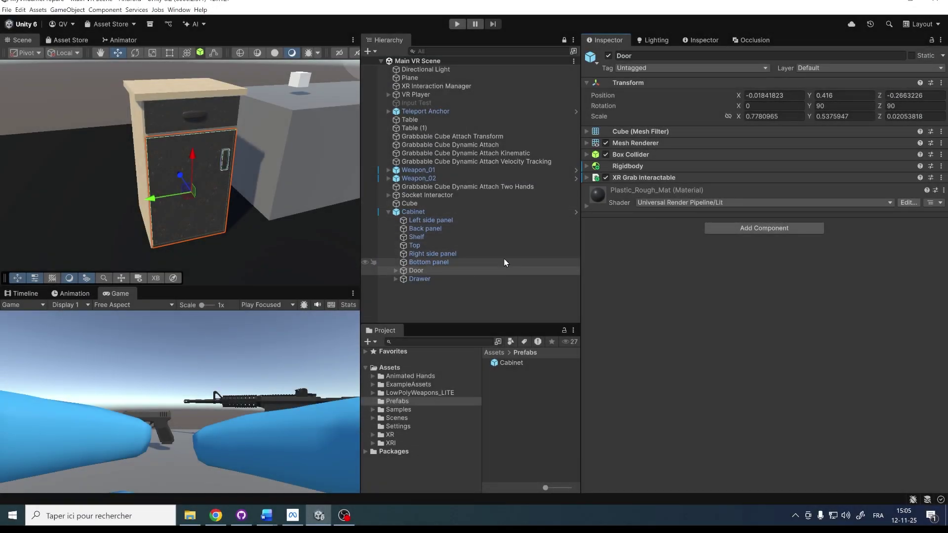
Step: Remove the XR Grab Interactable component from the cabinet's Door
right_click(630, 178)
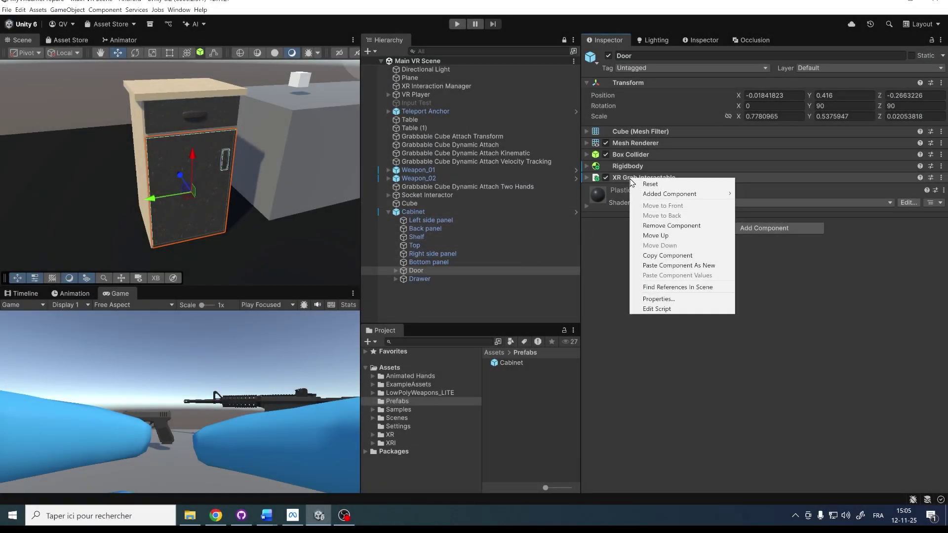
left_click(672, 226)
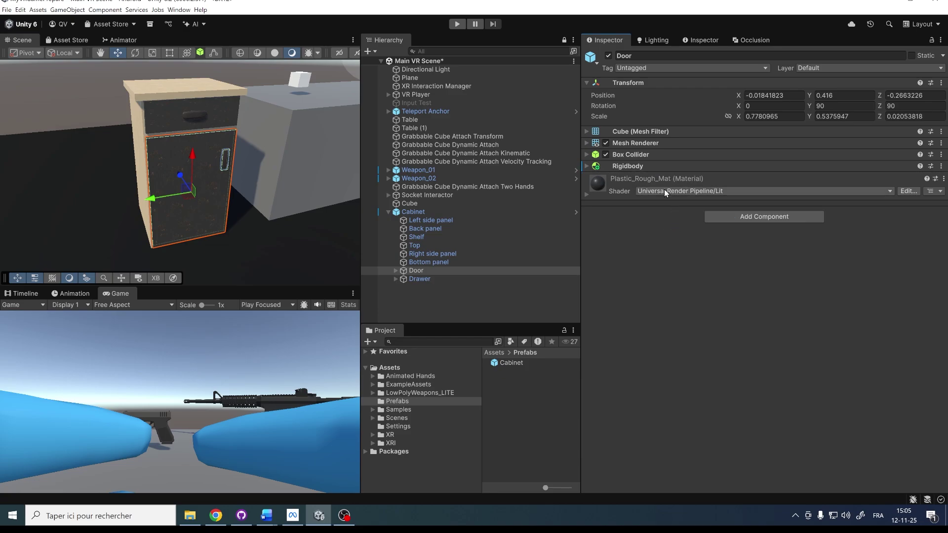
Step: Add a Hinge Joint component to the cabinet's Door
left_click(639, 167)
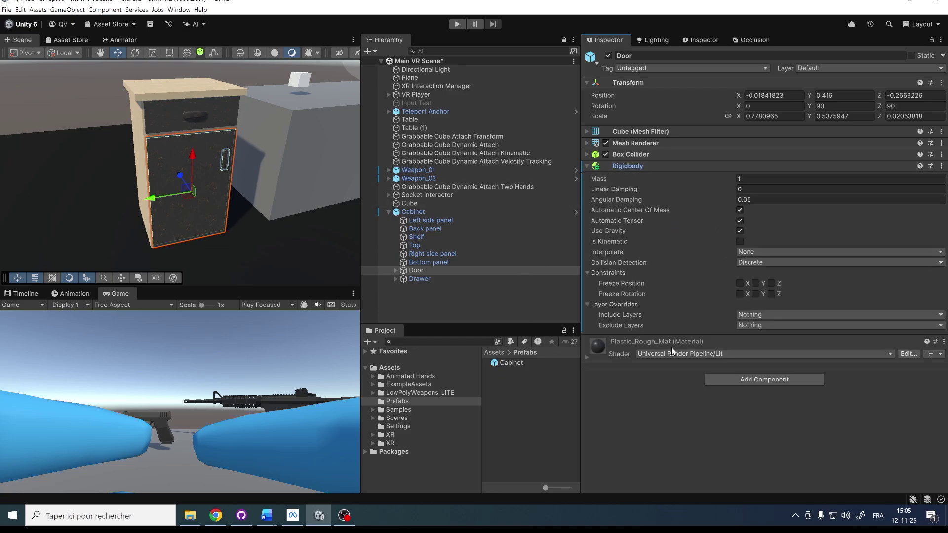
middle_click_drag(300, 194, 275, 188)
scroll(274, 187, "up", 1)
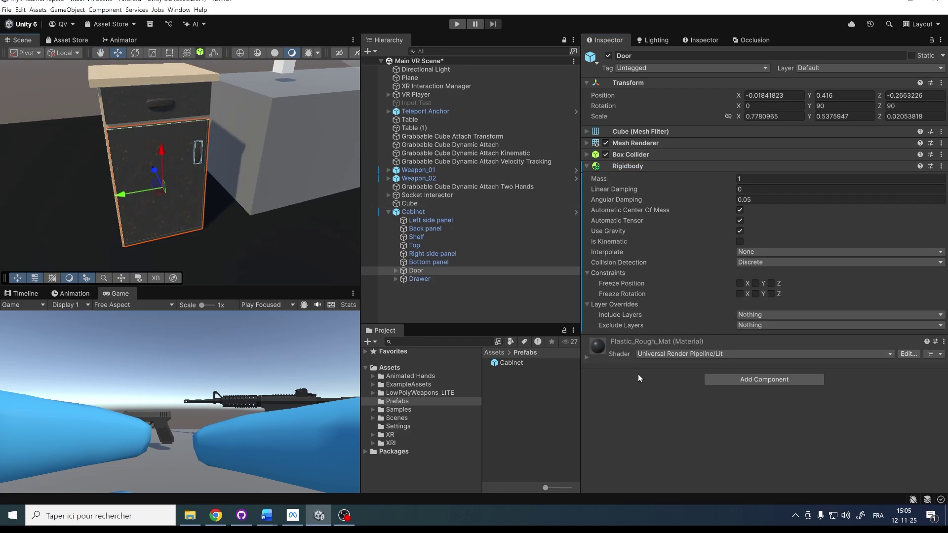
left_click(764, 380)
type("Hin")
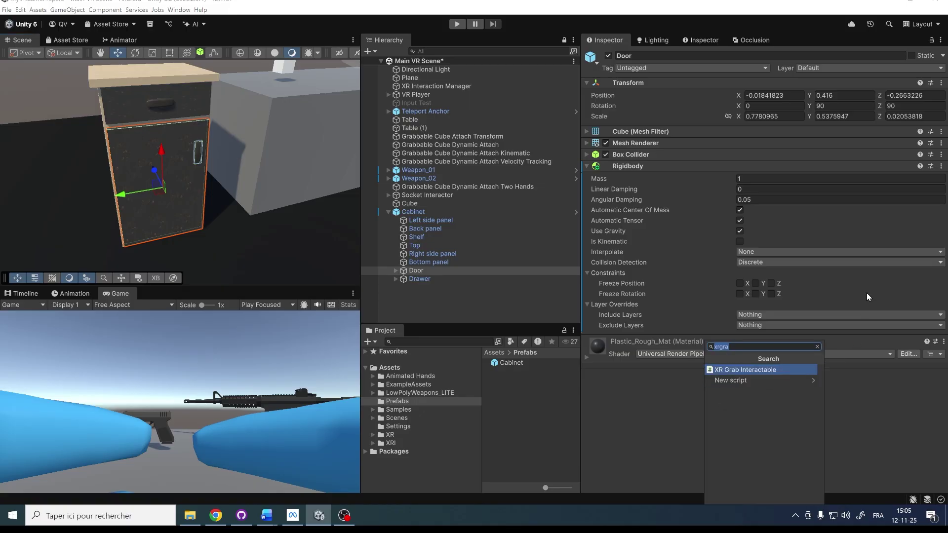
type("ge")
key("Return")
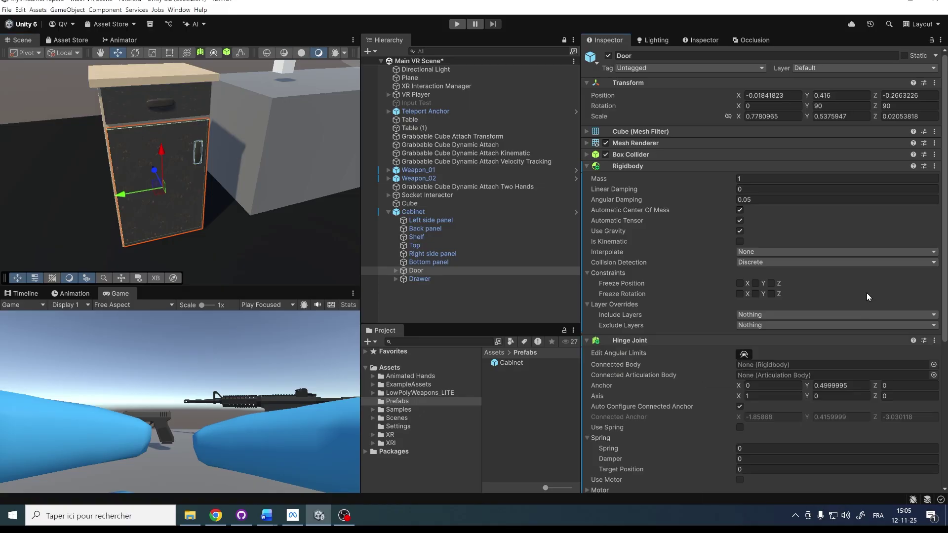
Step: Turn on angular limit editing for the Door's Hinge Joint and inspect the hinge position along the door's edge
scroll(850, 286, "down", 5)
scroll(698, 309, "up", 2)
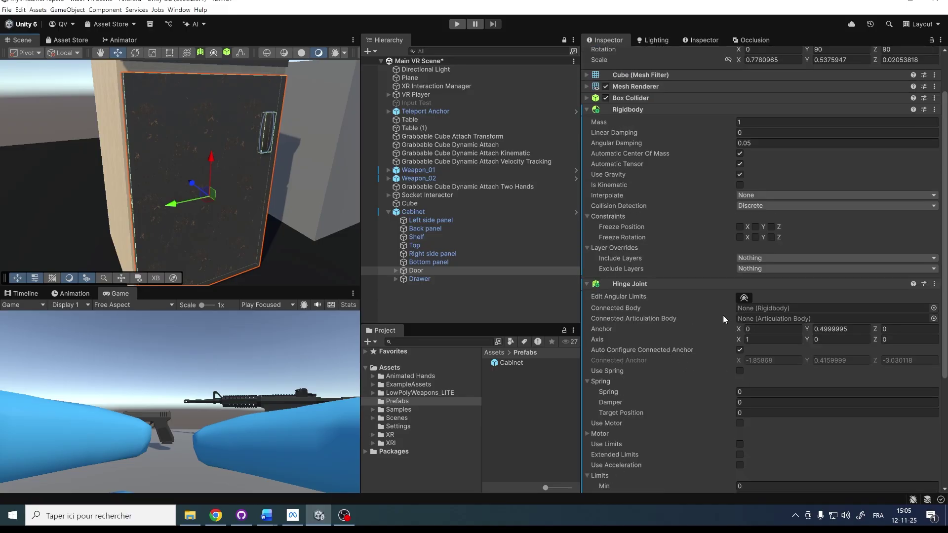
scroll(651, 359, "up", 1)
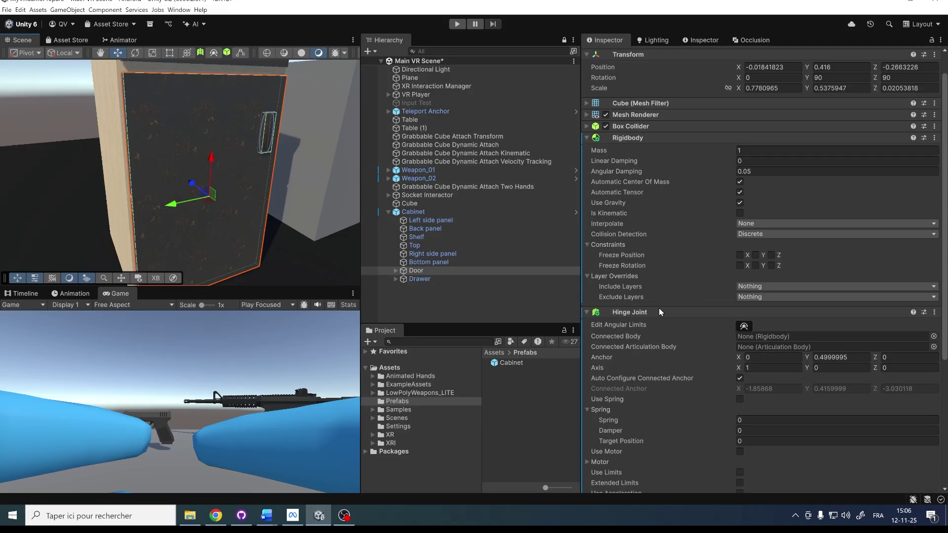
scroll(698, 251, "down", 1)
scroll(215, 165, "down", 2)
key("w")
right_click_drag(215, 165, 220, 165)
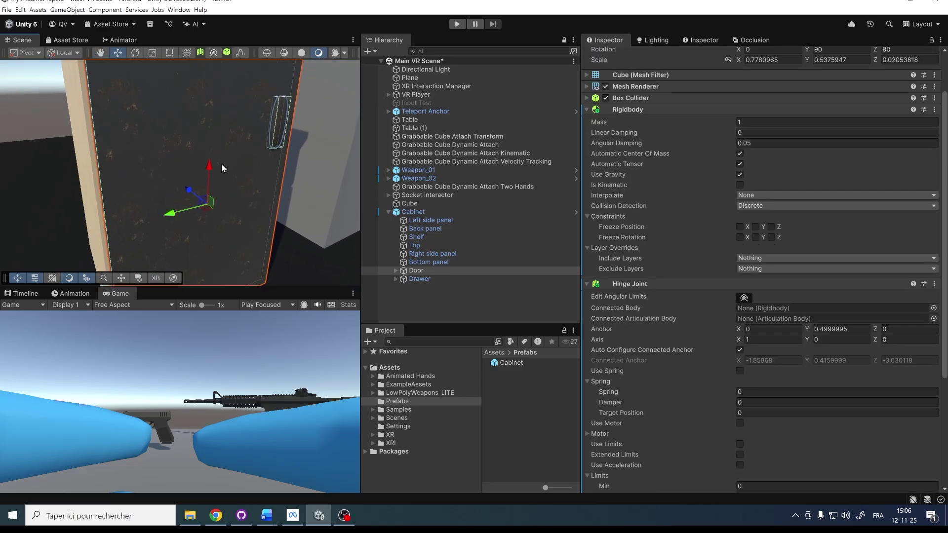
scroll(222, 167, "up", 2)
left_click(745, 302)
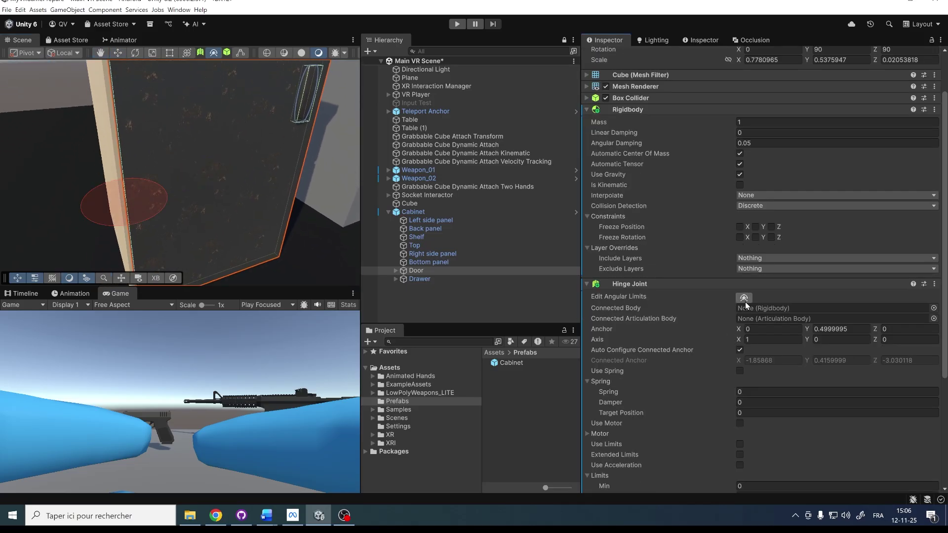
right_click_drag(185, 168, 149, 173)
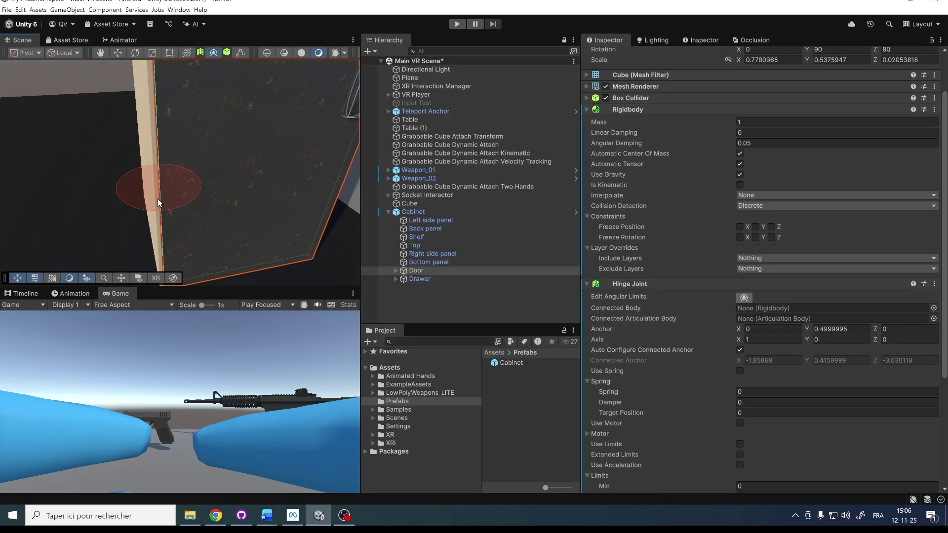
mouse_move(277, 187)
right_mouse_down()
mouse_move(144, 180)
mouse_move(87, 217)
mouse_move(270, 174)
right_mouse_up()
left_click_drag(270, 174, 146, 194, "alt")
middle_click_drag(147, 194, 264, 194)
left_click_drag(197, 198, 375, 176, "alt")
Step: Try shifting the Hinge Joint's Anchor and Axis values on the Door, and restore the original values
left_click(739, 330)
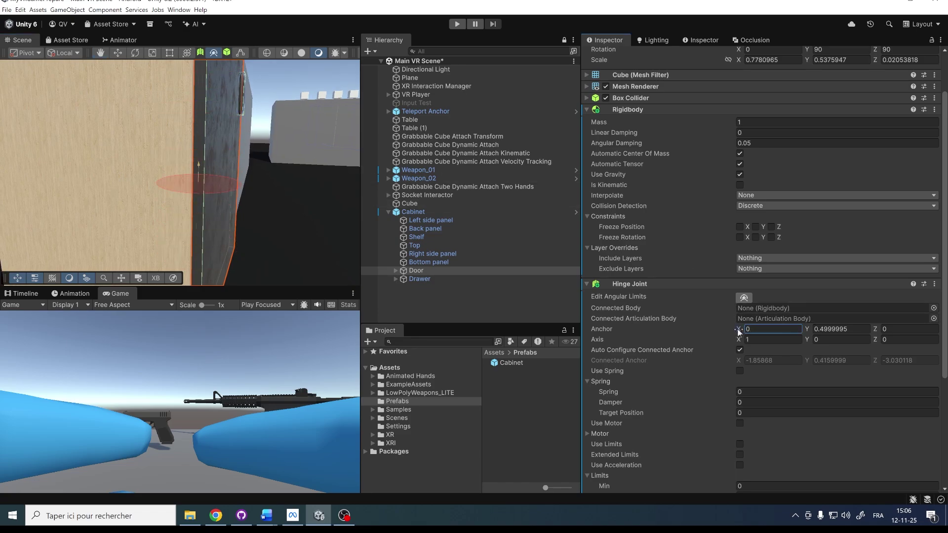
left_click_drag(807, 334, 810, 334)
key("ctrl+z")
mouse_move(875, 334)
left_mouse_down()
mouse_move(51, 334)
mouse_move(882, 321)
left_mouse_up()
key("ctrl+z")
left_click_drag(811, 338, 791, 345)
type("0")
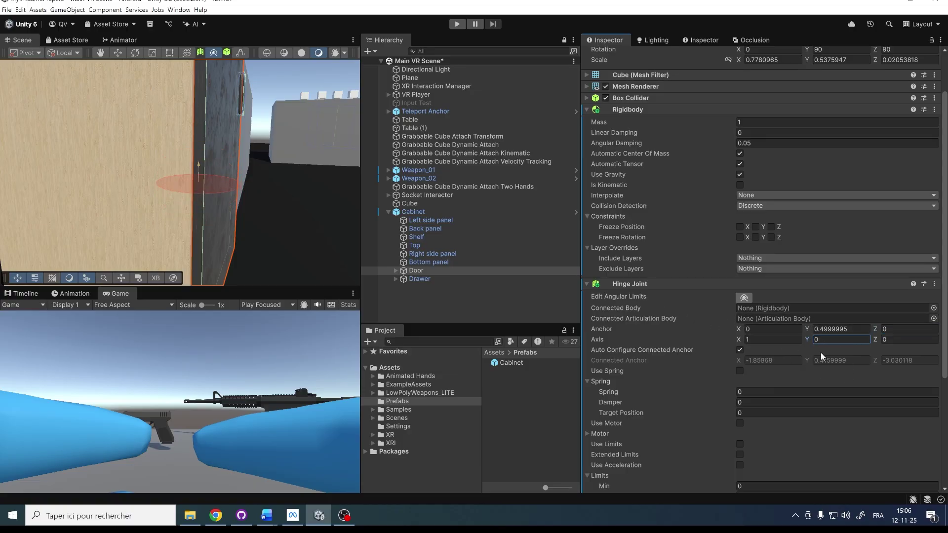
Step: Enable Use Limits on the Door's Hinge Joint and widen the Max limit to about 153 degrees
middle_click_drag(274, 176, 234, 204)
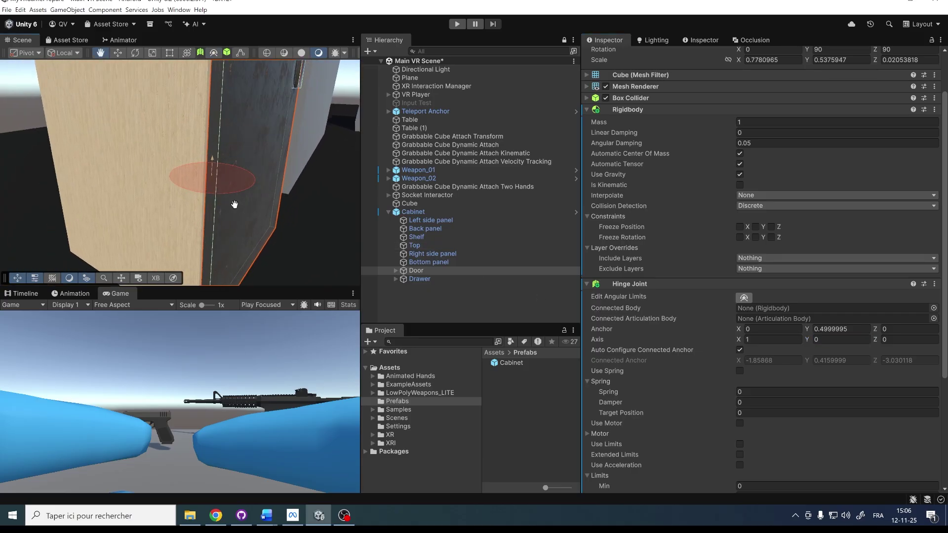
scroll(717, 309, "down", 3)
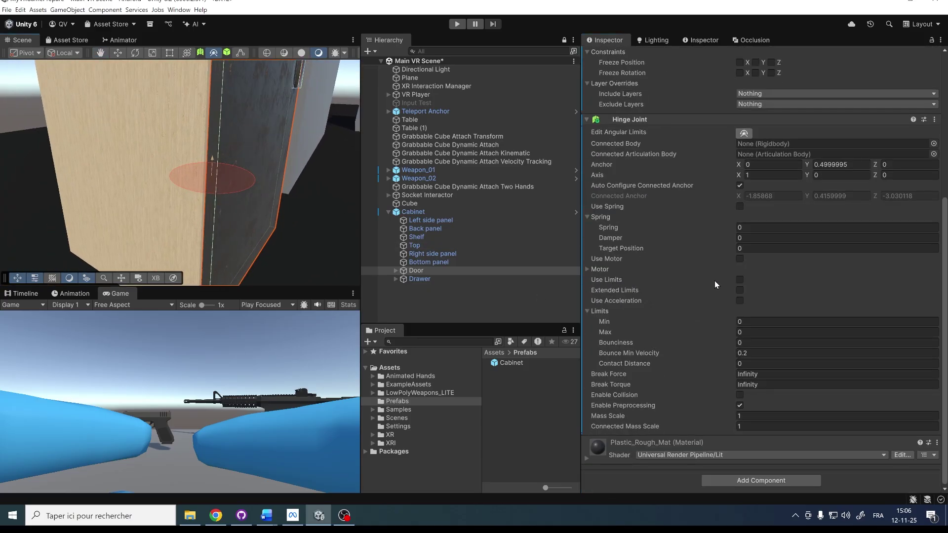
left_click(740, 280)
scroll(255, 197, "up", 2)
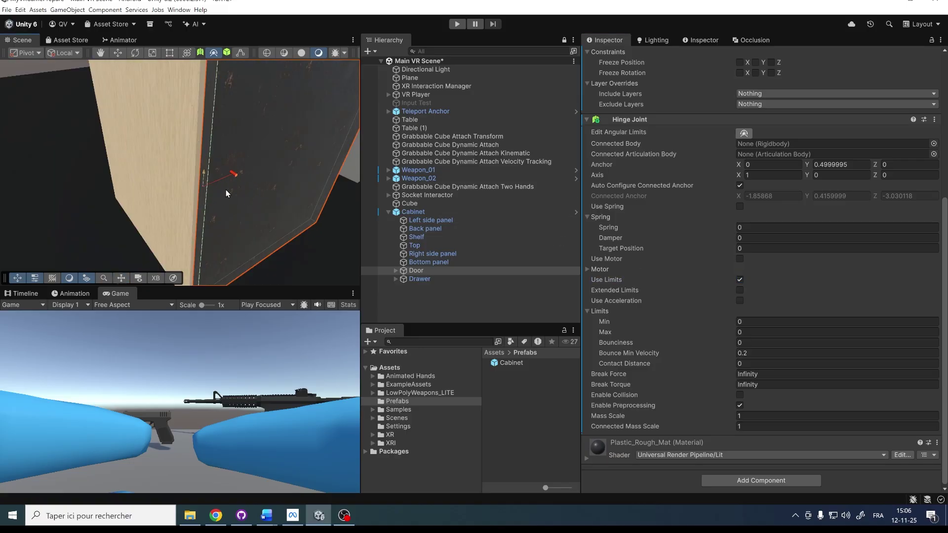
left_click_drag(236, 176, 244, 202)
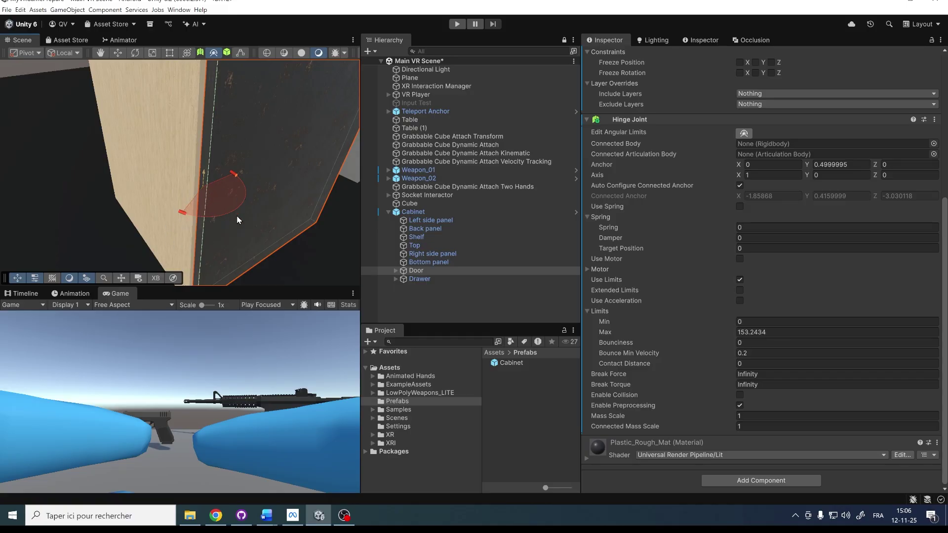
right_click_drag(237, 219, 263, 169)
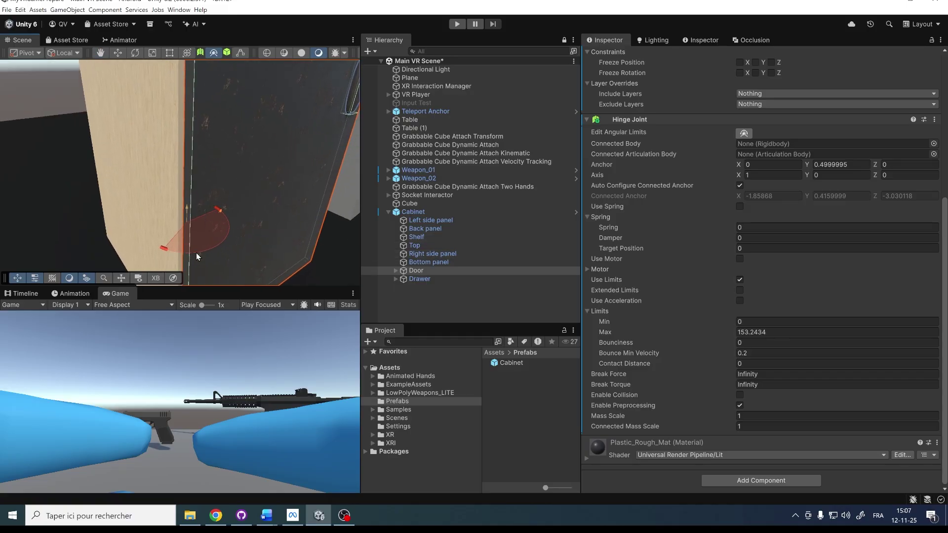
Step: Enable Use Spring on the Door's Hinge Joint with Spring 0.3 and Damper 1, and collapse its physics components
left_click(740, 207)
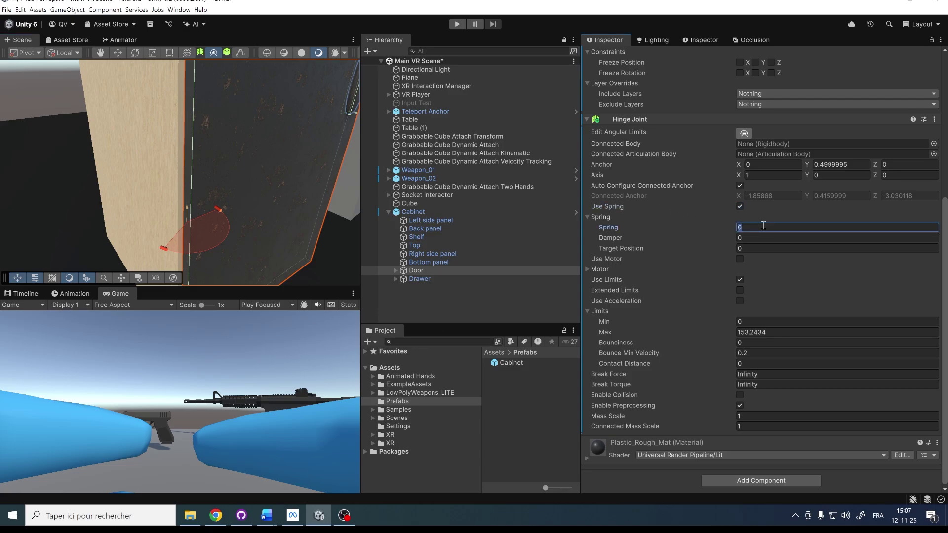
key("Tab")
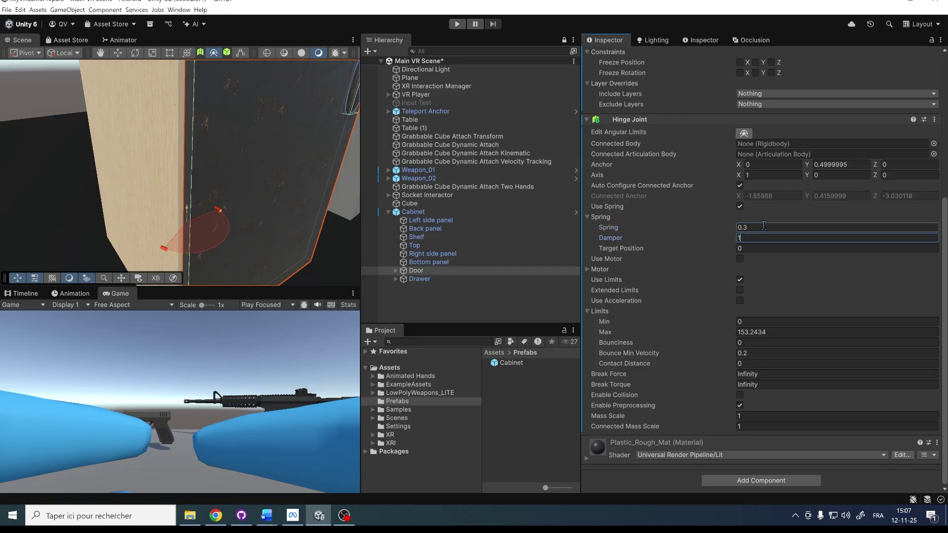
scroll(691, 237, "up", 4)
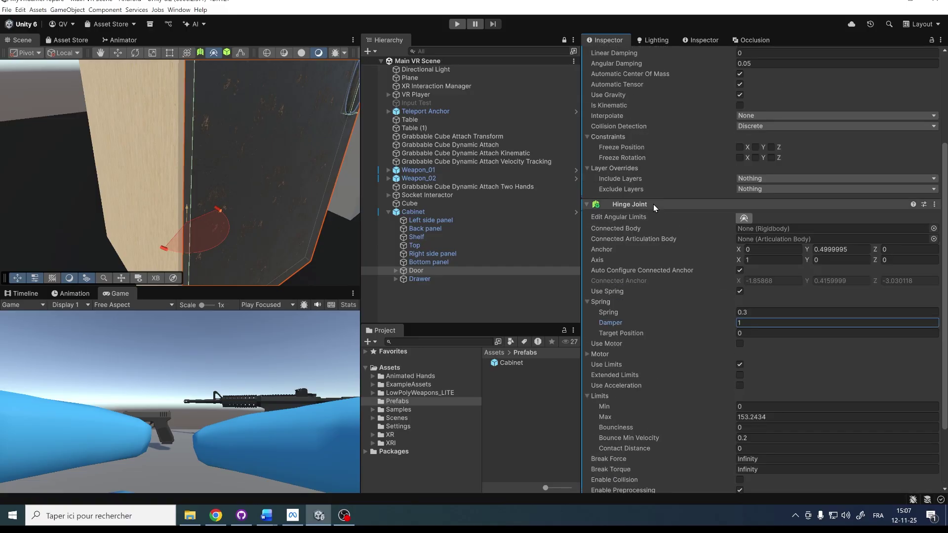
left_click(655, 205)
left_click(627, 165)
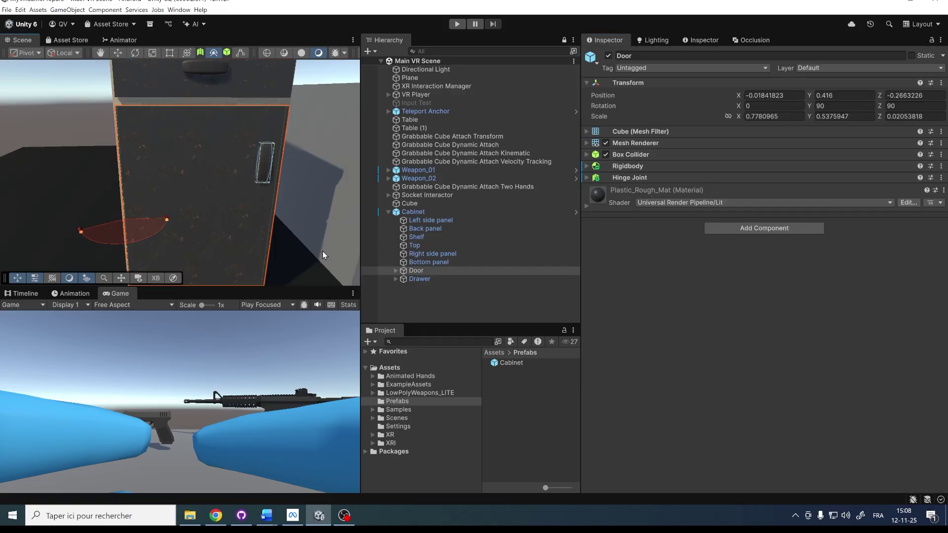
Step: Run the scene and test the hinge by repeatedly pulling the cabinet's Door outward
left_click(464, 28)
left_click_drag(238, 227, 146, 263)
left_click_drag(240, 225, 191, 250)
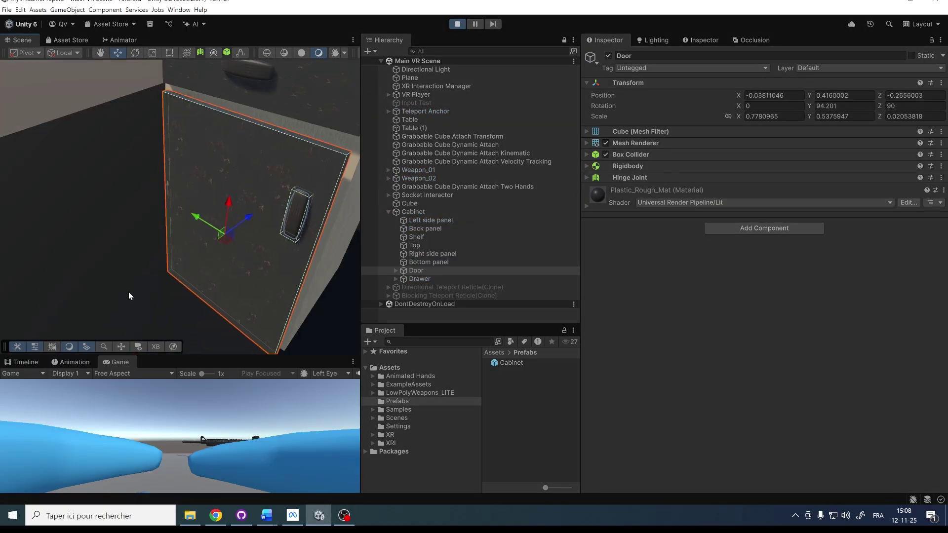
left_click_drag(187, 300, 210, 288, "alt")
left_click_drag(230, 223, 179, 261)
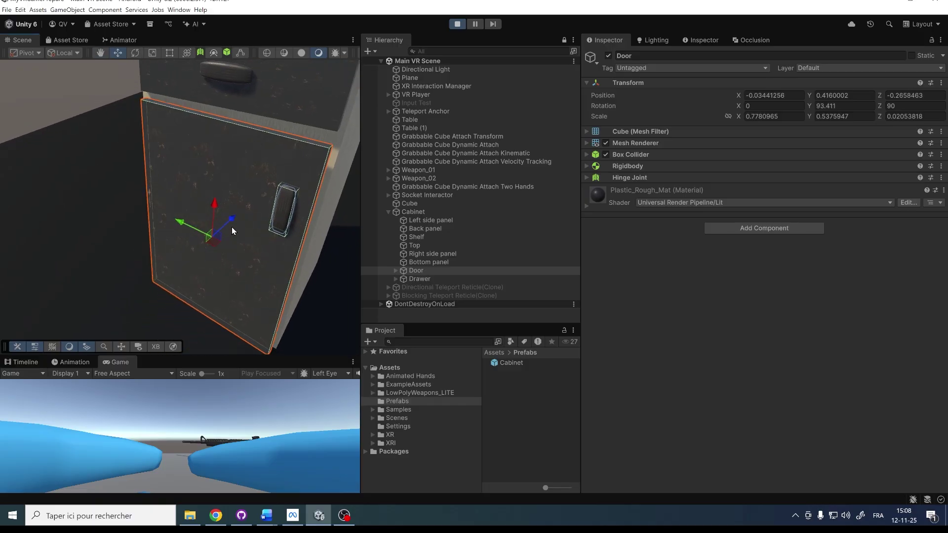
mouse_move(231, 220)
left_mouse_down("alt")
mouse_move(182, 259)
mouse_move(229, 231)
left_mouse_up("alt")
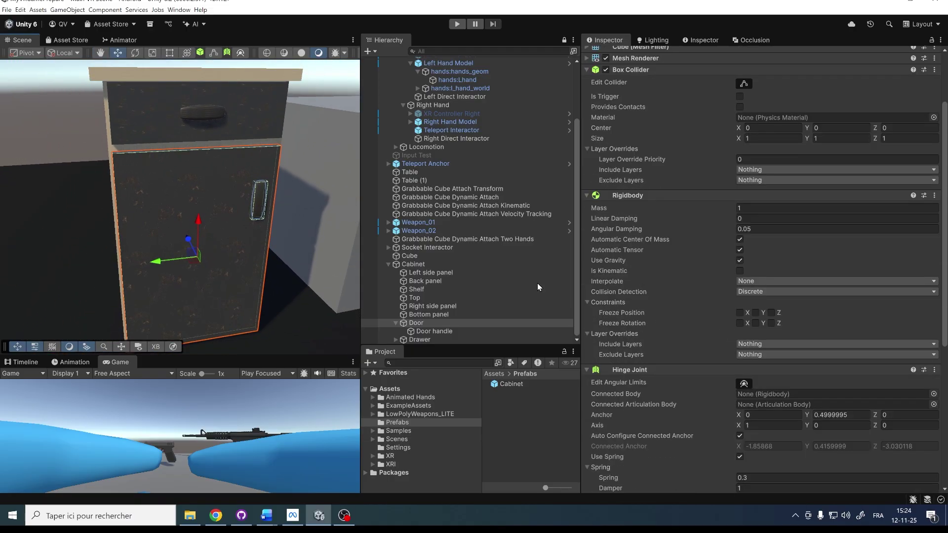
Step: Examine the Door handle and its parent Door up close, including the components on each
right_click_drag(294, 169, 320, 197)
key("s")
key("a")
key("w")
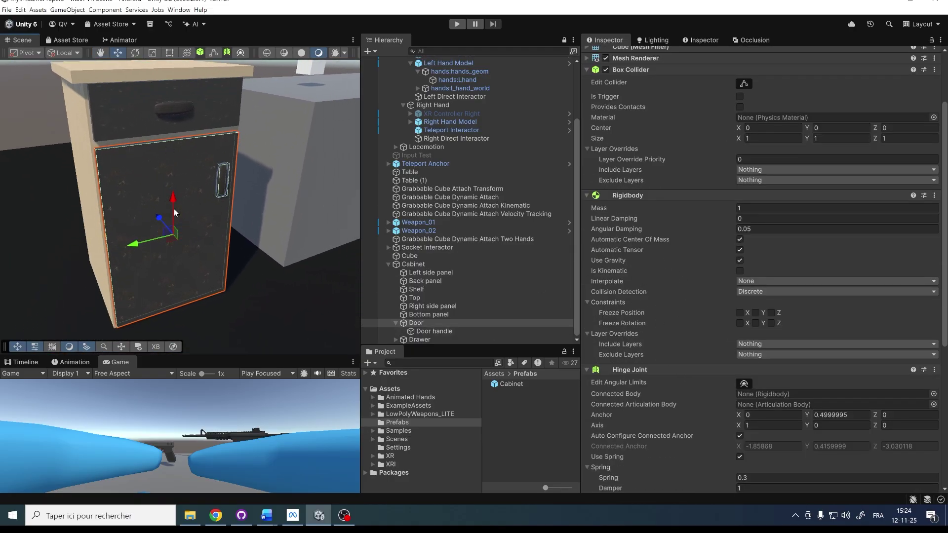
right_click_drag(260, 159, 140, 132)
key("w")
key("d")
left_click_drag(140, 132, 222, 211, "alt")
left_click(222, 213)
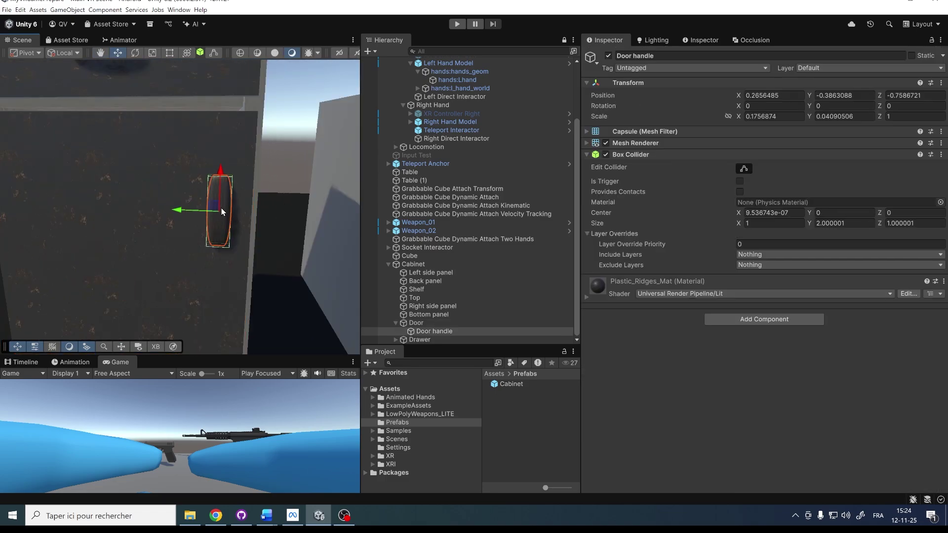
middle_click_drag(221, 207, 264, 212)
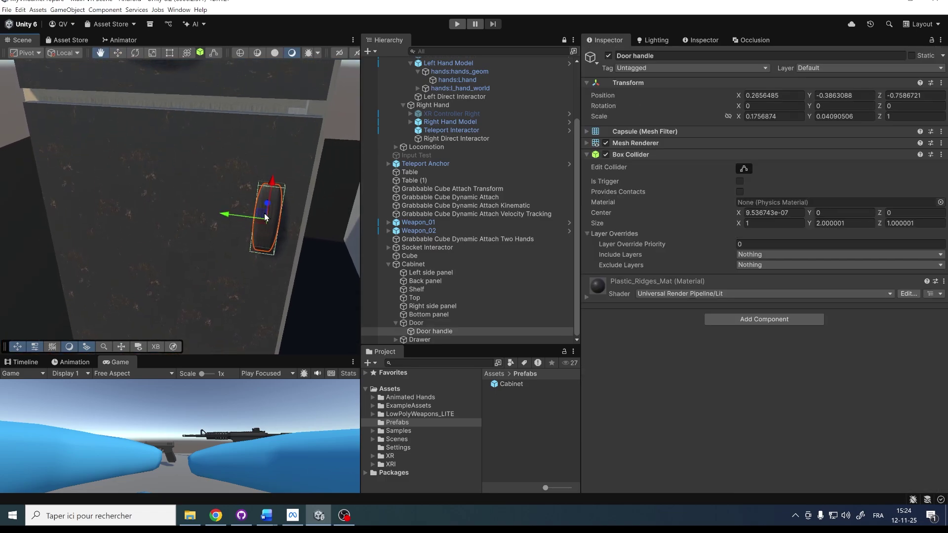
left_click(459, 323)
left_click_drag(315, 245, 233, 232, "alt")
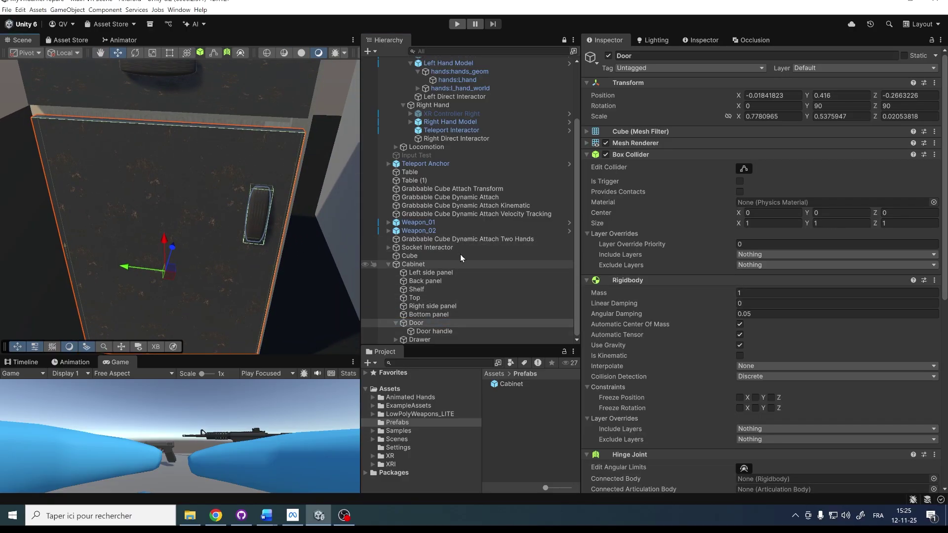
Step: Add a Rigidbody component to the Door handle
left_click(458, 332)
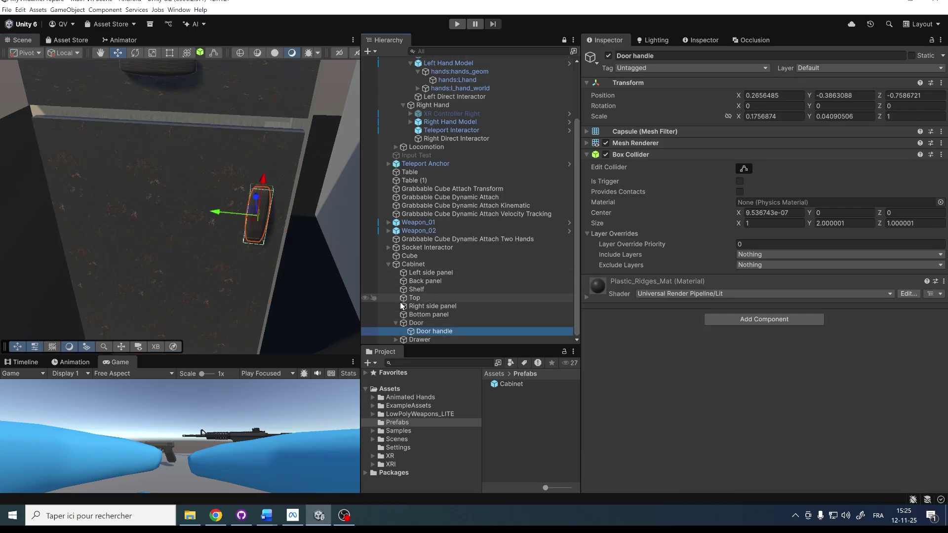
left_click(777, 318)
type("rigi")
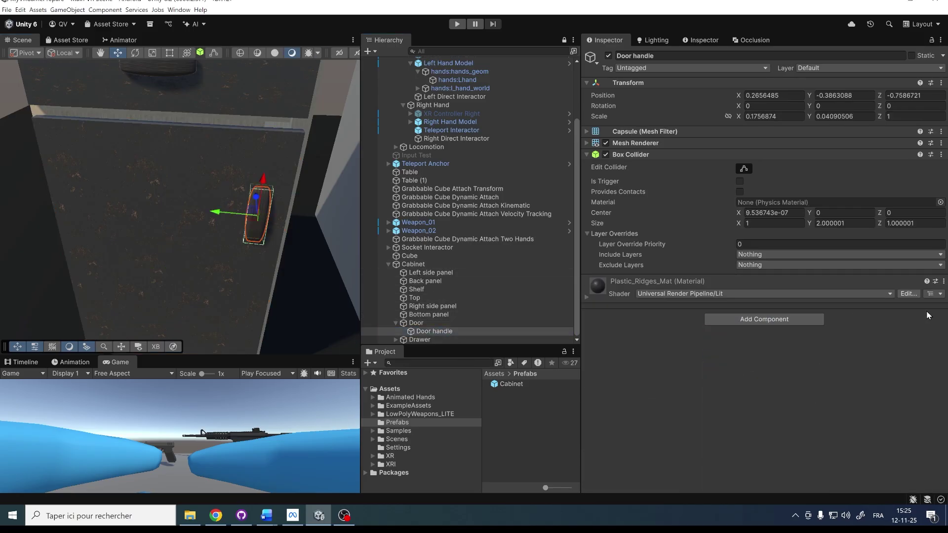
key("Return")
Step: Add a Fixed Joint to the Door handle and assign the Door's Rigidbody as its Connected Body
left_click(731, 480)
type("fixed")
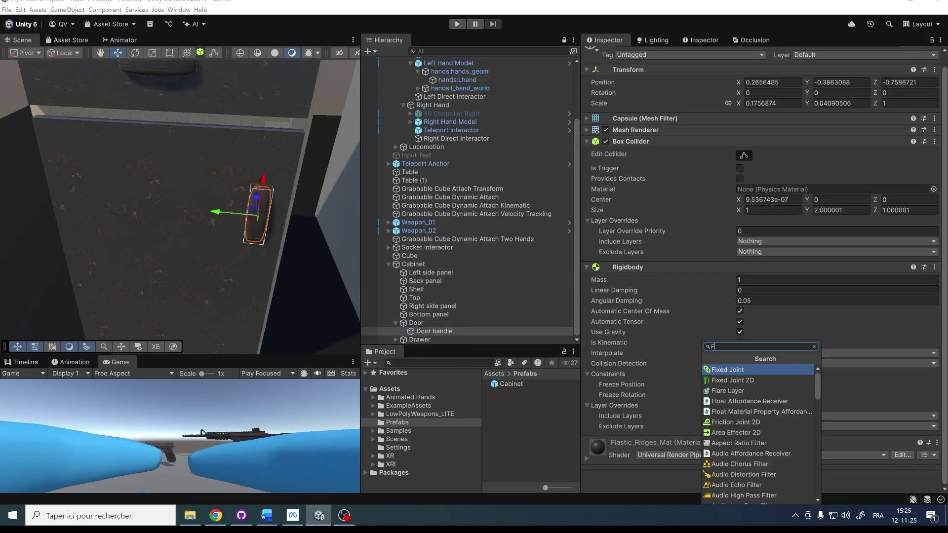
key("Return")
scroll(773, 439, "down", 4)
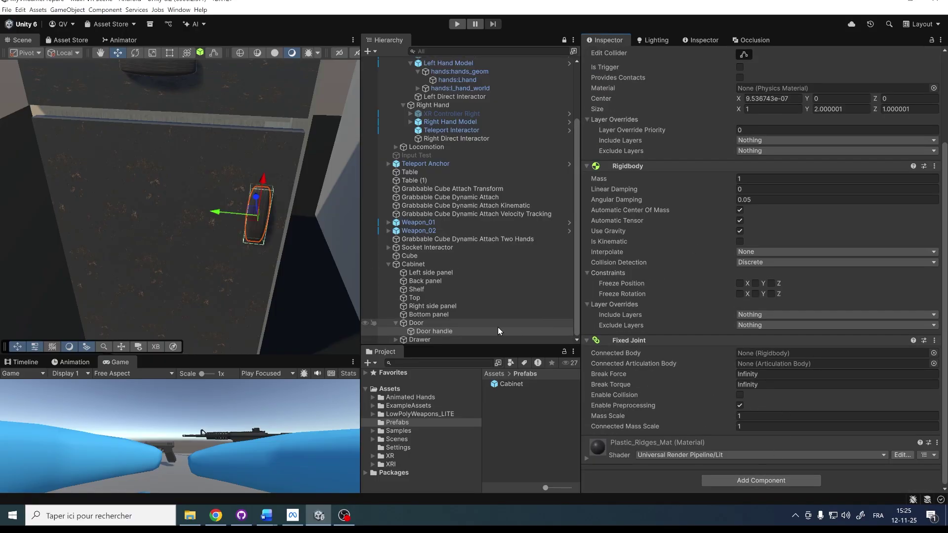
left_click_drag(716, 353, 760, 355)
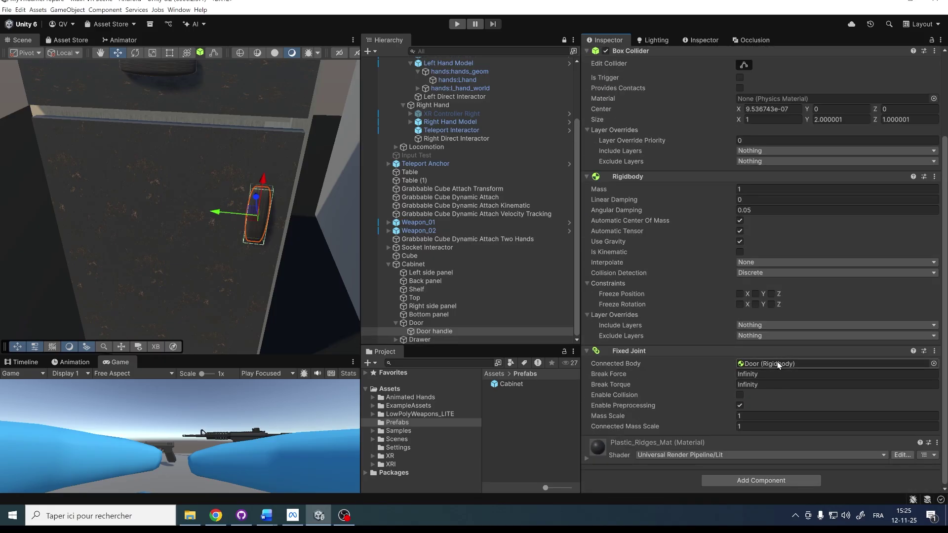
Step: Collapse the Door handle's expanded components and add an XR Grab Interactable component to it
scroll(651, 122, "up", 5)
left_click(657, 154)
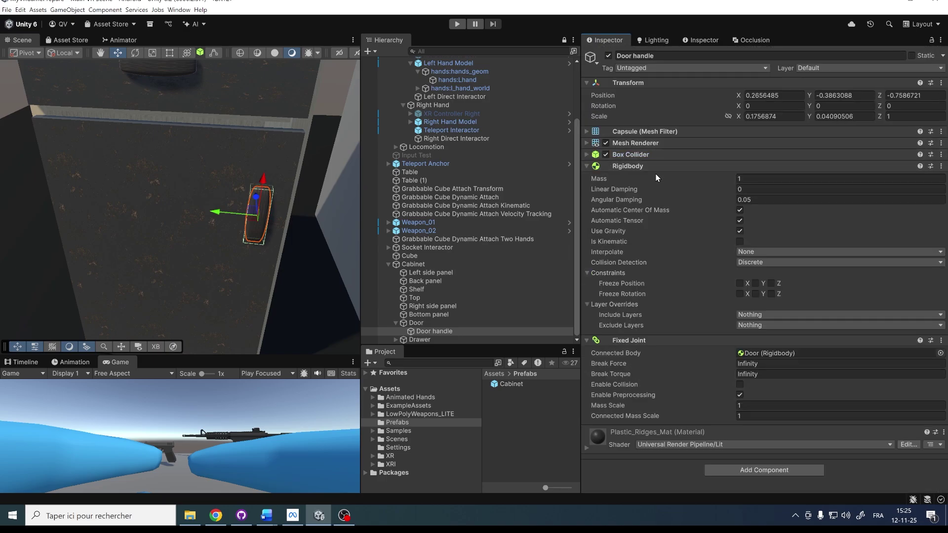
left_click(647, 167)
left_click(647, 177)
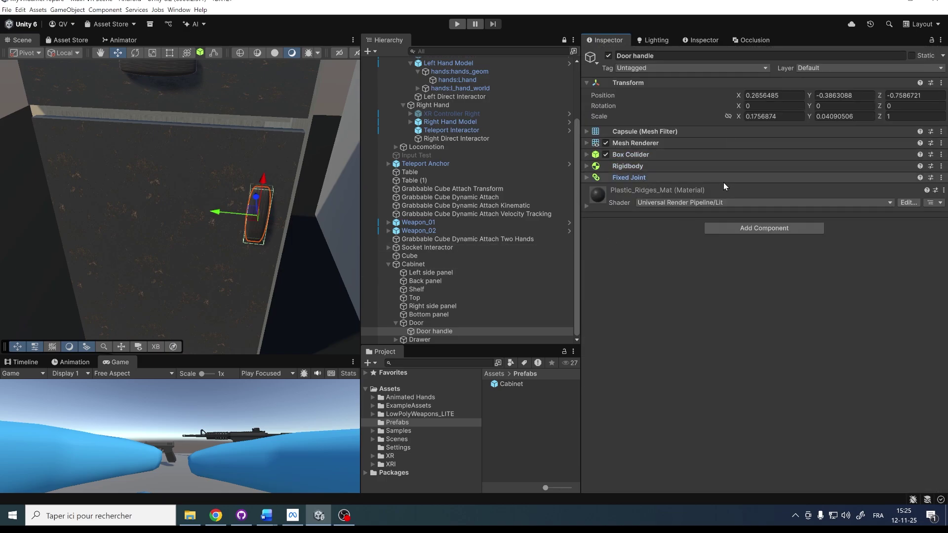
left_click(773, 232)
type("XRgrab")
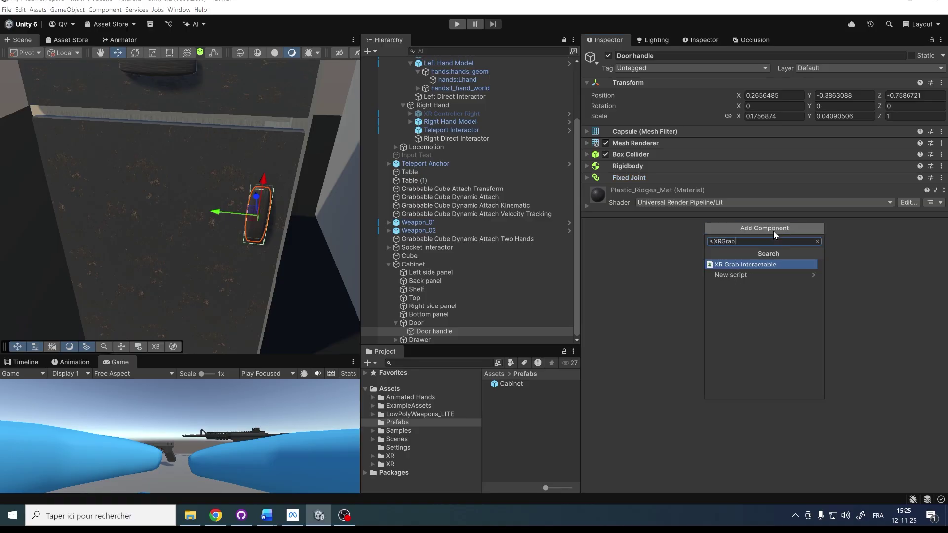
left_click(741, 265)
Step: Turn off Retain Transform Parent in the Door handle's XR Grab Interactable
scroll(703, 272, "down", 4)
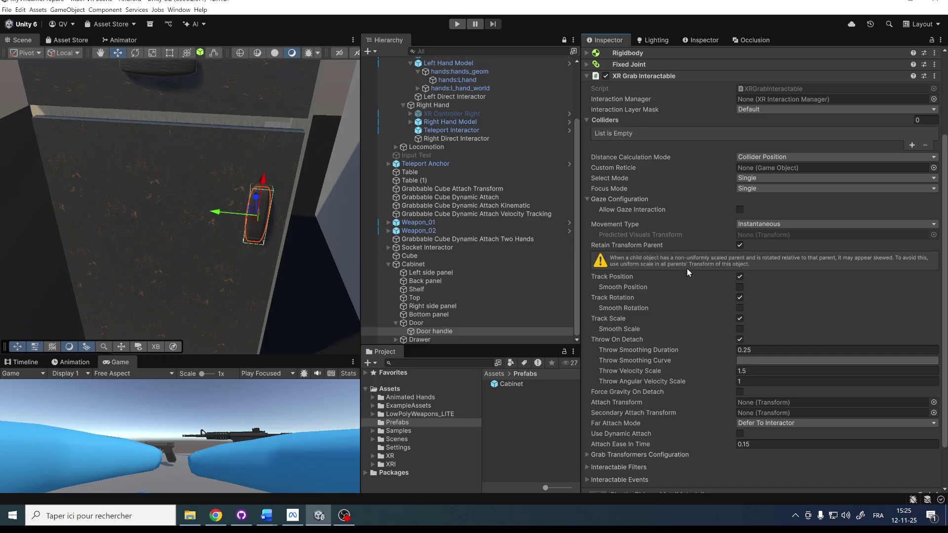
scroll(688, 271, "up", 5)
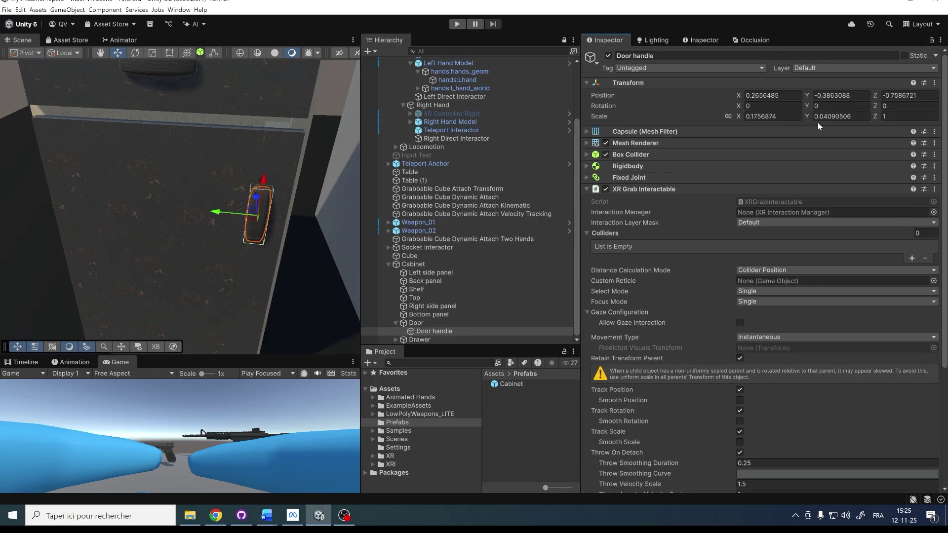
scroll(677, 376, "down", 3)
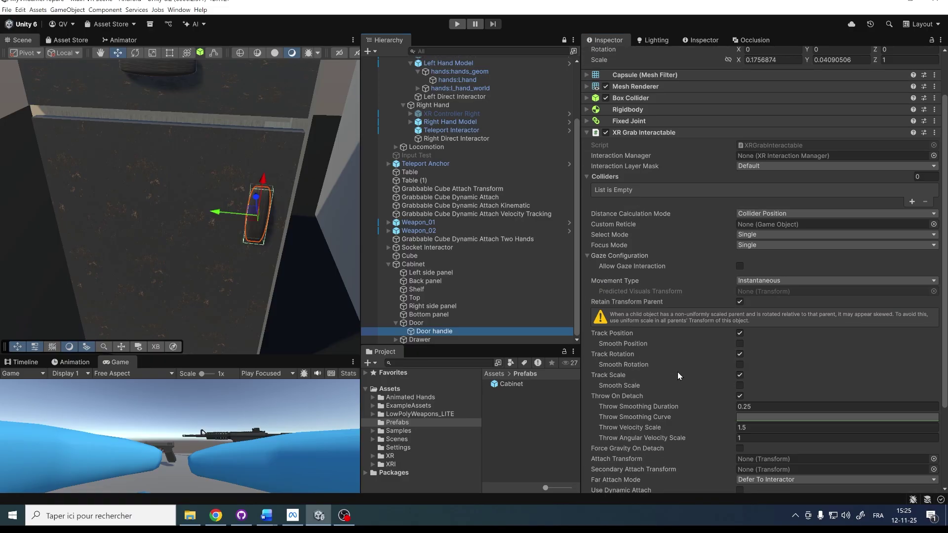
scroll(649, 326, "down", 1)
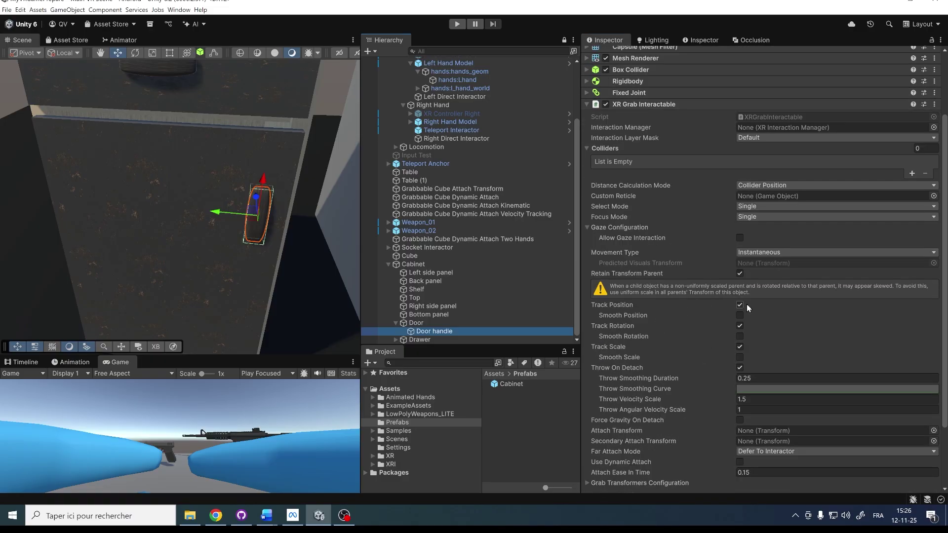
left_click(740, 273)
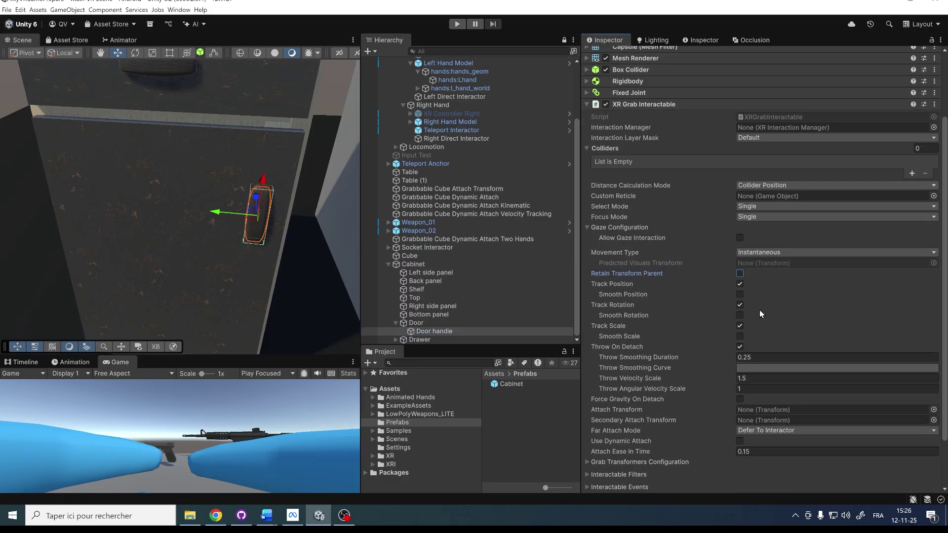
Step: Set the Movement Type of the Door handle's XR Grab Interactable to Velocity Tracking
scroll(765, 302, "up", 3)
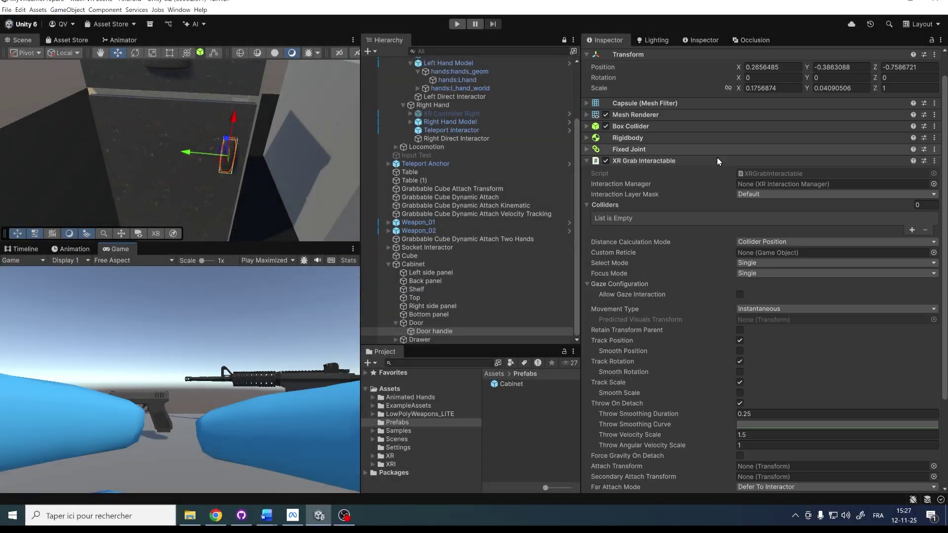
scroll(639, 303, "down", 1)
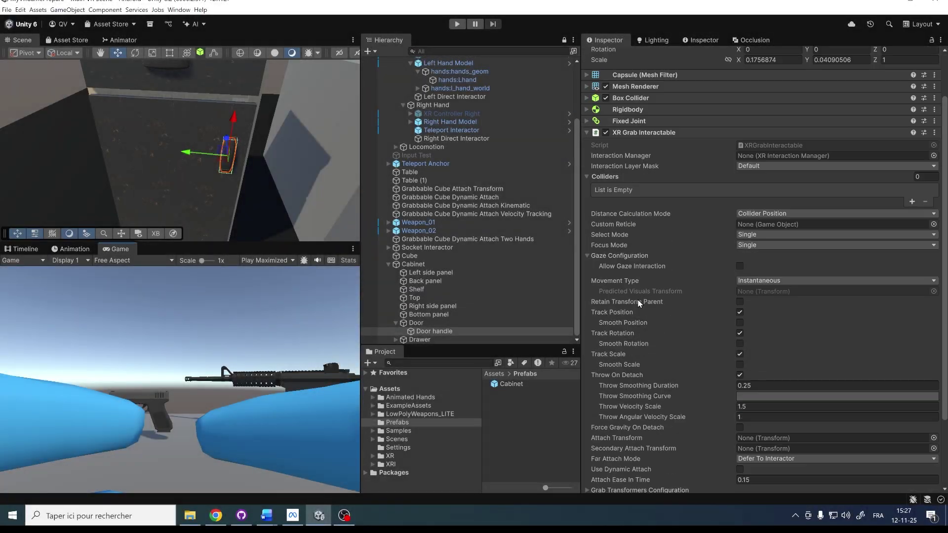
left_click(770, 282)
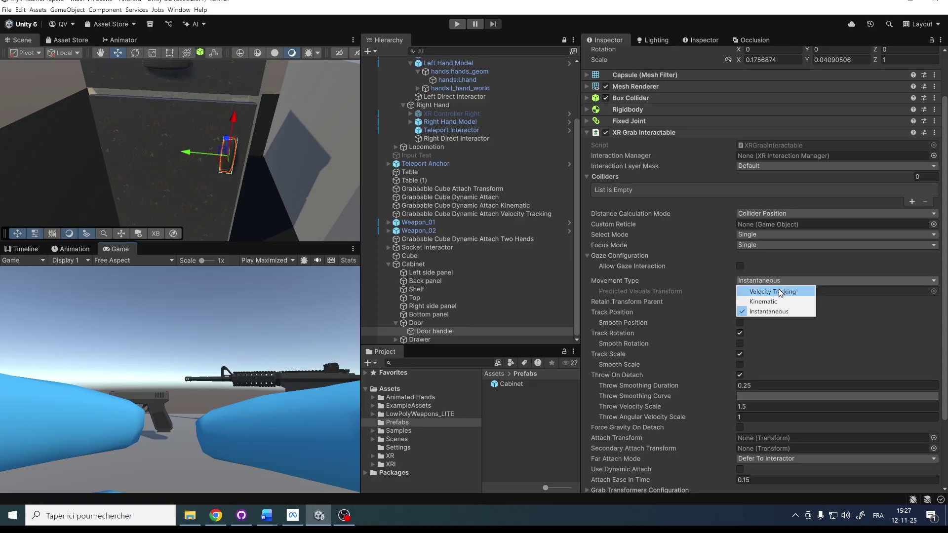
left_click(781, 292)
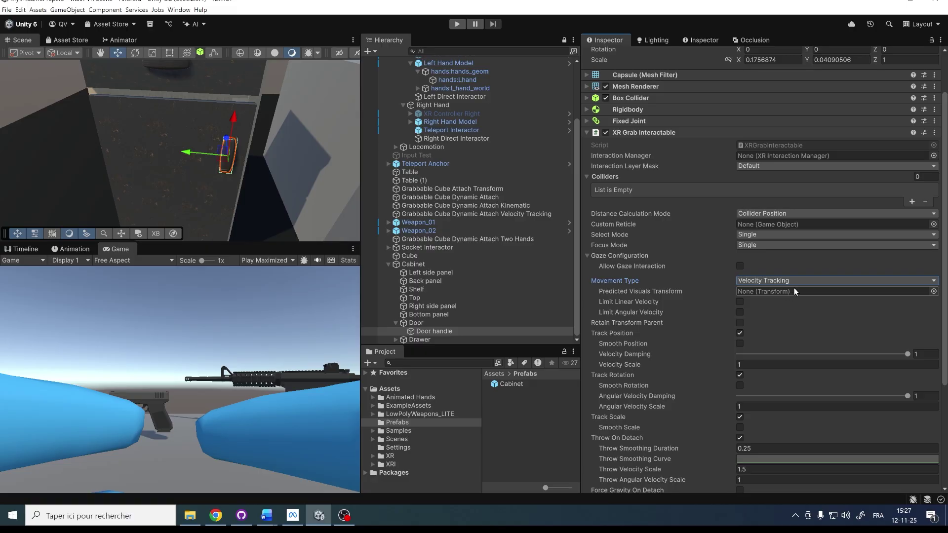
Step: Review the Door handle's Fixed Joint and the Door's Hinge Joint, and run the scene to test grabbing the handle
scroll(789, 282, "up", 3)
left_click(644, 177)
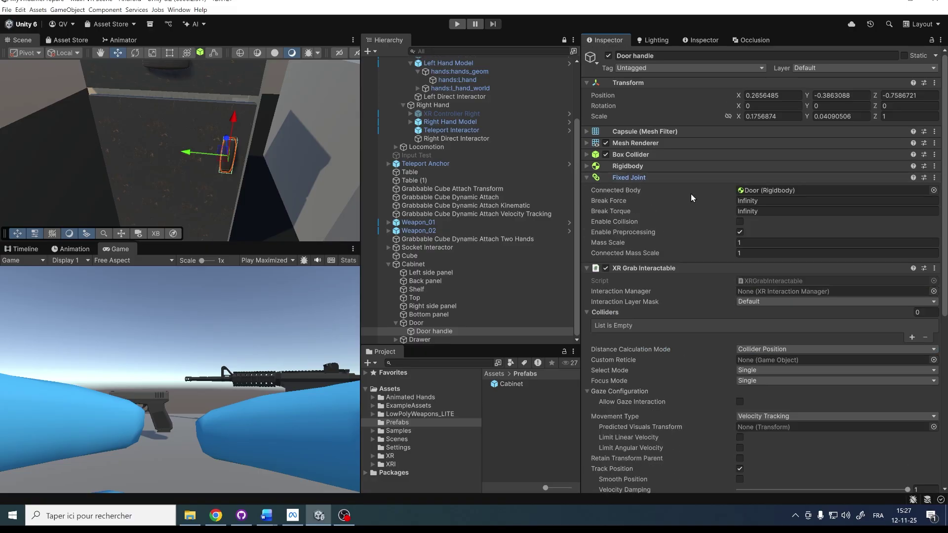
left_click(444, 321)
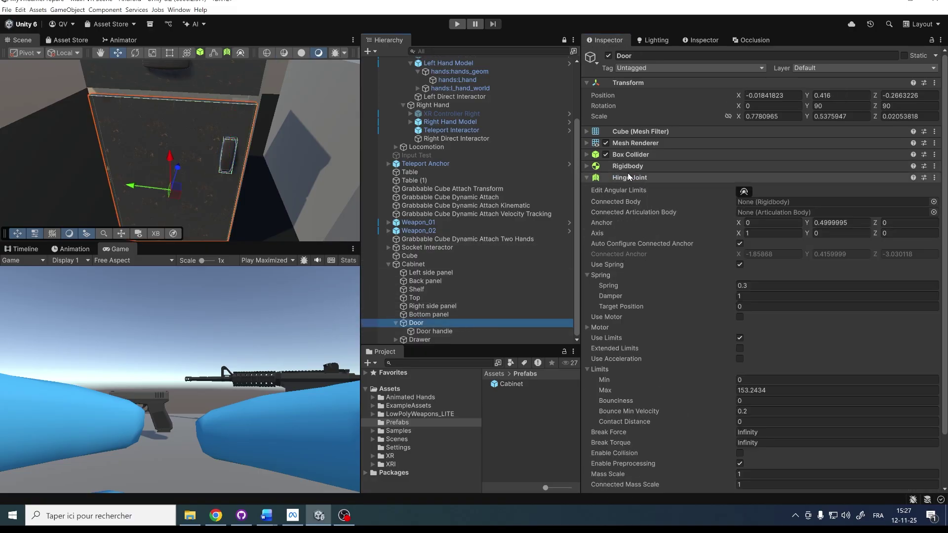
left_click(425, 331)
right_click_drag(171, 128, 225, 198)
scroll(760, 306, "down", 4)
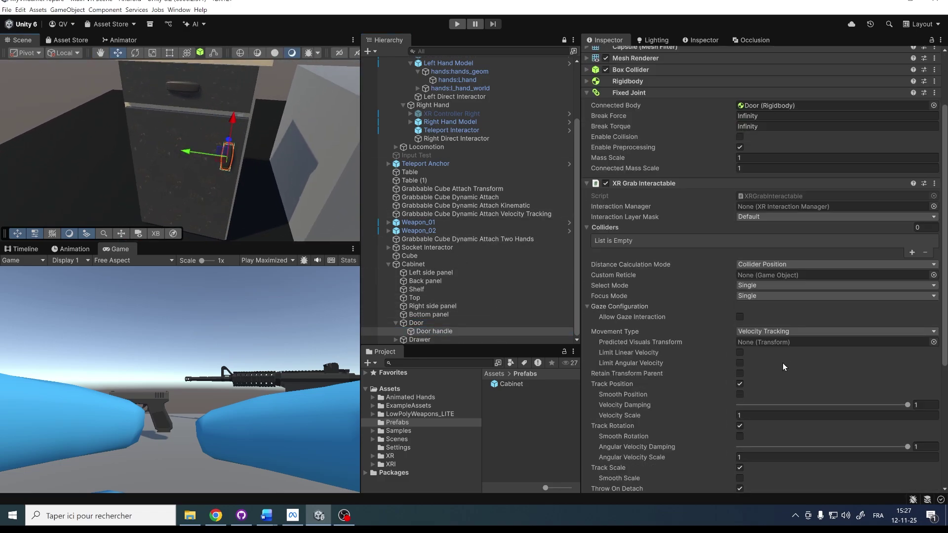
left_click(457, 24)
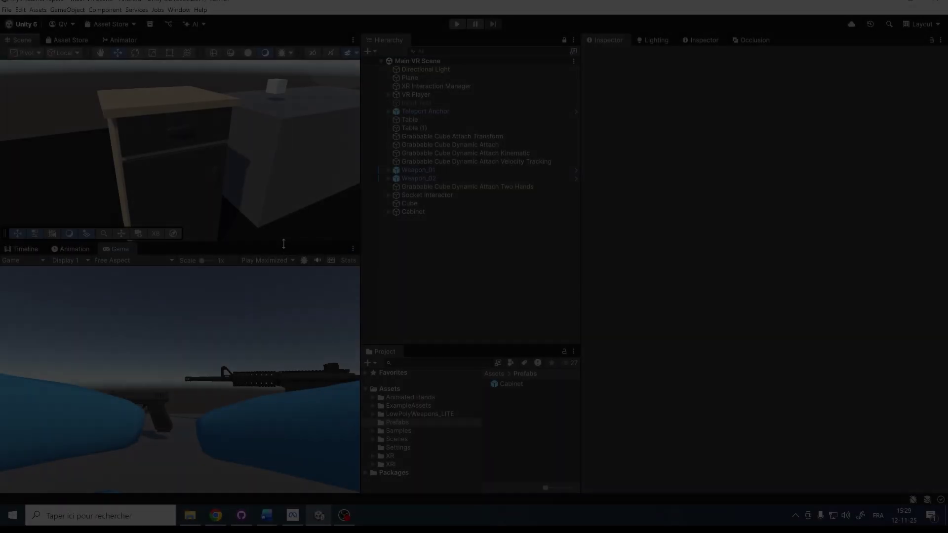
Step: Select the Drawer inside the Cabinet and examine it up close from several angles
left_click_drag(283, 244, 284, 281)
right_click_drag(300, 196, 202, 130)
mouse_move(202, 129)
middle_mouse_down()
mouse_move(222, 158)
mouse_move(210, 142)
middle_mouse_up()
left_click(180, 180)
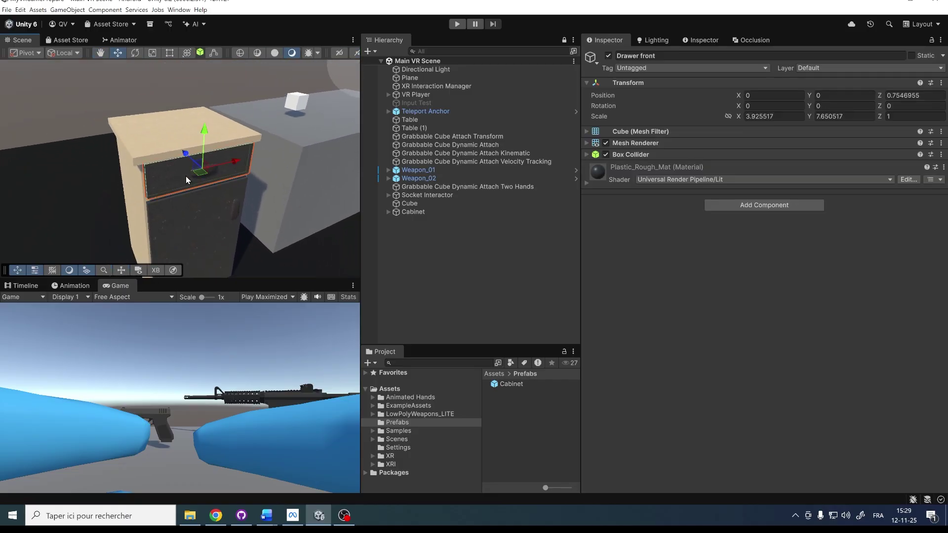
left_click(388, 212)
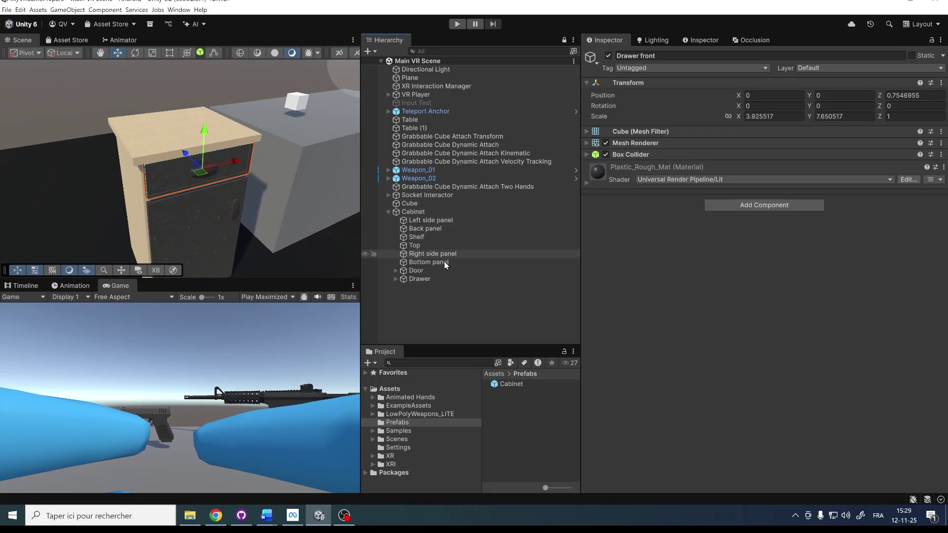
left_click(439, 284)
right_click_drag(251, 194, 287, 186)
middle_click_drag(264, 183, 291, 184)
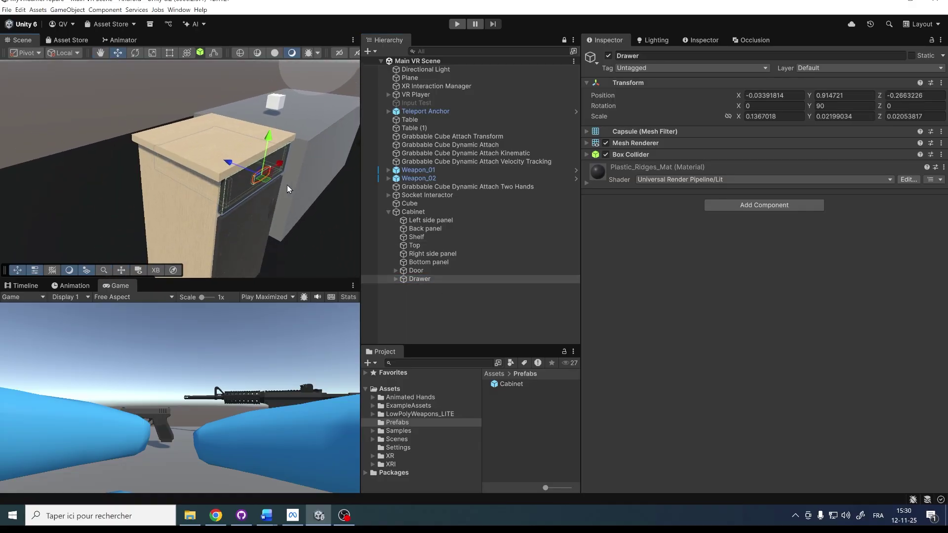
left_click_drag(235, 166, 131, 162, "alt")
key("ctrl+z")
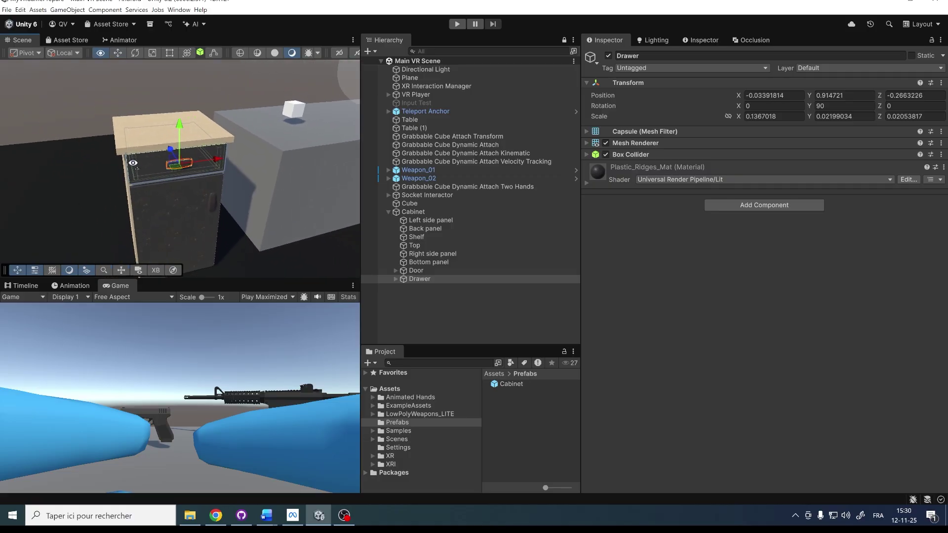
scroll(173, 170, "up", 5, "alt")
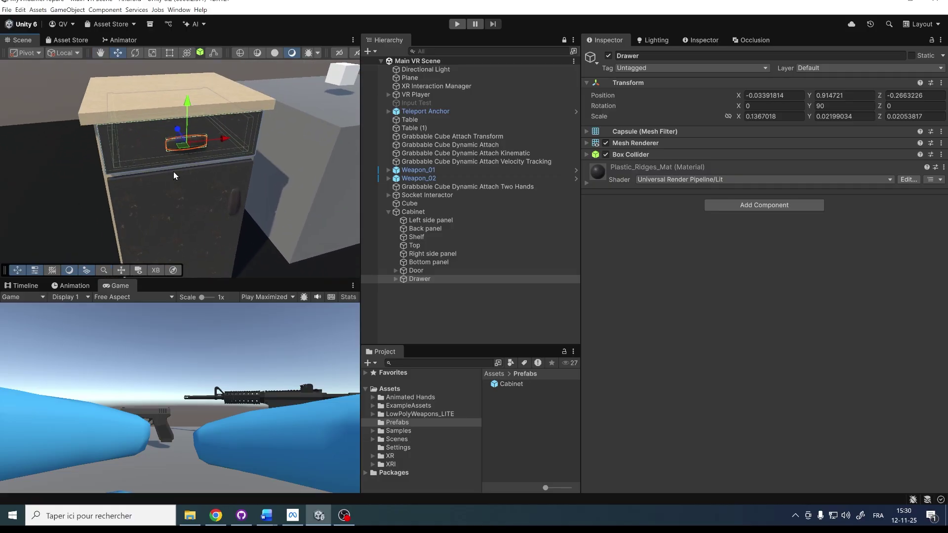
Step: Add a Rigidbody component to the cabinet's Drawer
left_click(748, 204)
type("rigid")
key("Return")
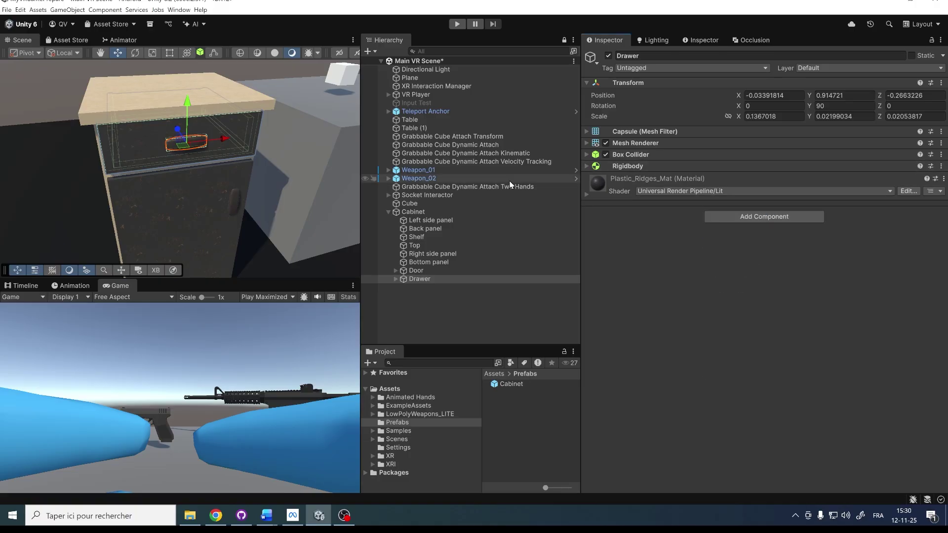
Step: Add a Configurable Joint component to the Drawer and look through its motion and limit settings
left_click_drag(262, 170, 265, 171, "alt")
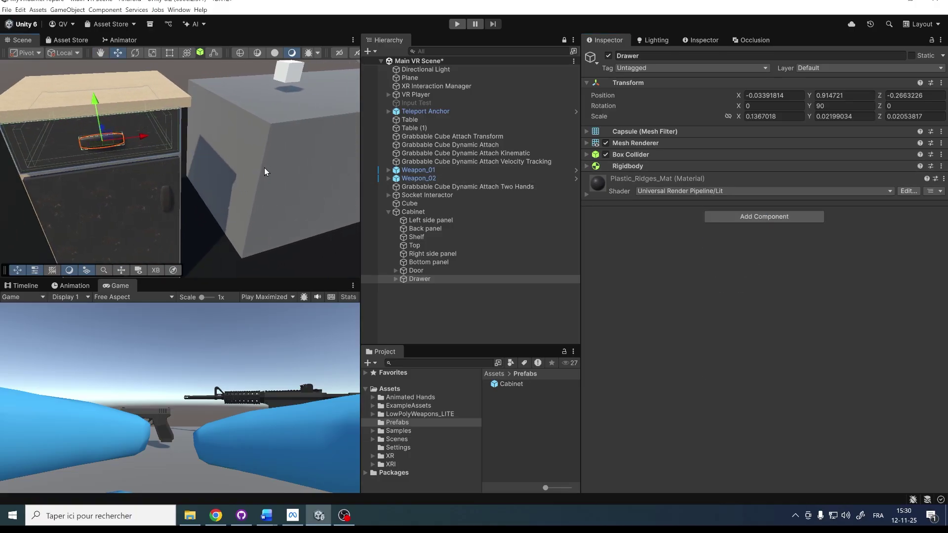
left_click(739, 217)
type("config")
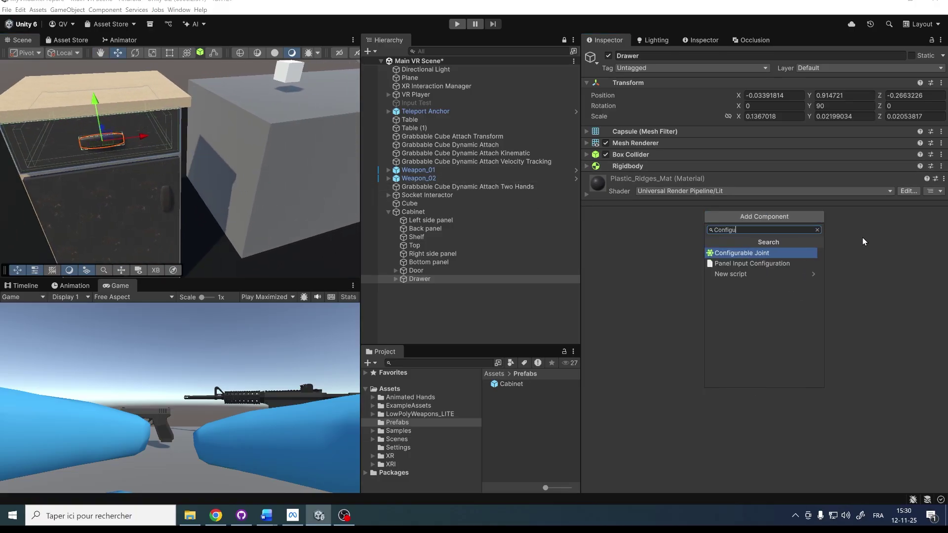
key("Return")
scroll(800, 274, "down", 8)
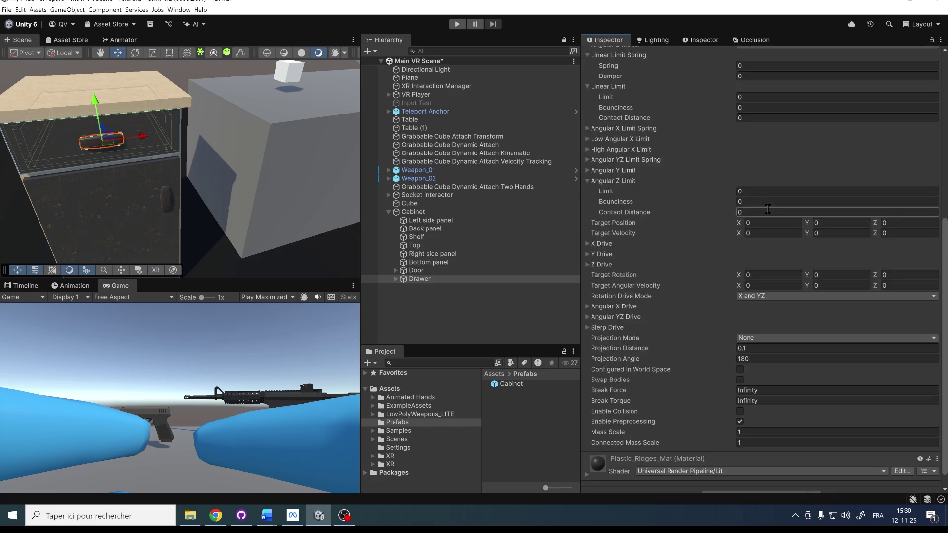
scroll(785, 261, "up", 6)
Step: Try sliding the Drawer out of the cabinet twice along its Z axis, undoing each move
left_click_drag(148, 129, 242, 144, "alt")
middle_click_drag(241, 143, 263, 140)
left_click_drag(263, 141, 279, 143, "alt")
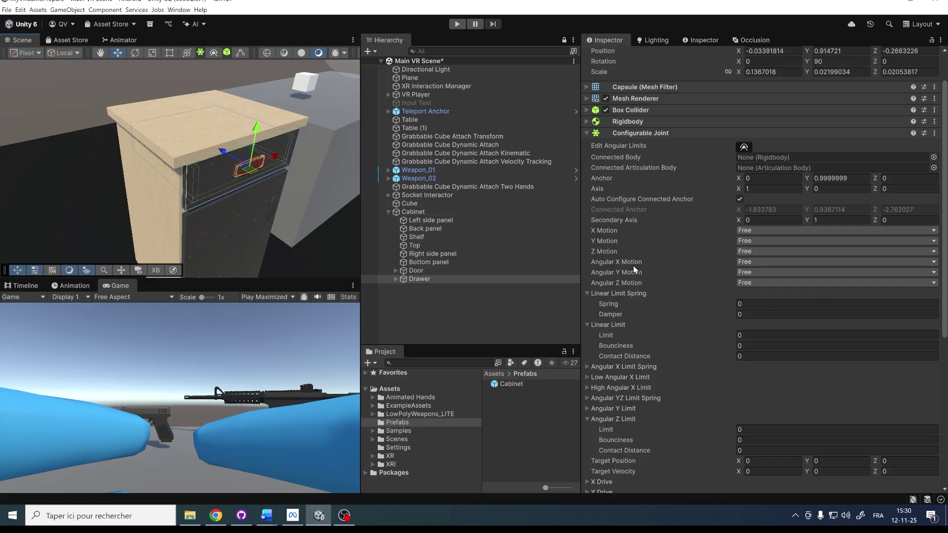
right_click_drag(173, 197, 200, 193)
left_click_drag(191, 153, 249, 175)
key("ctrl+z")
left_click_drag(185, 154, 240, 175)
key("ctrl+z")
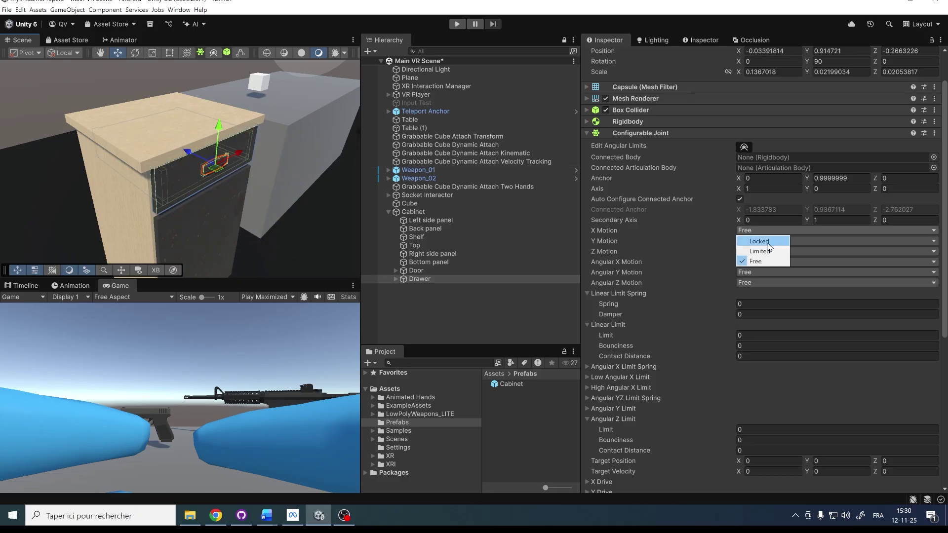
Step: Set the Drawer joint's X, Y and all Angular Motions to Locked and Z Motion to Limited, and save the scene
left_click(754, 253)
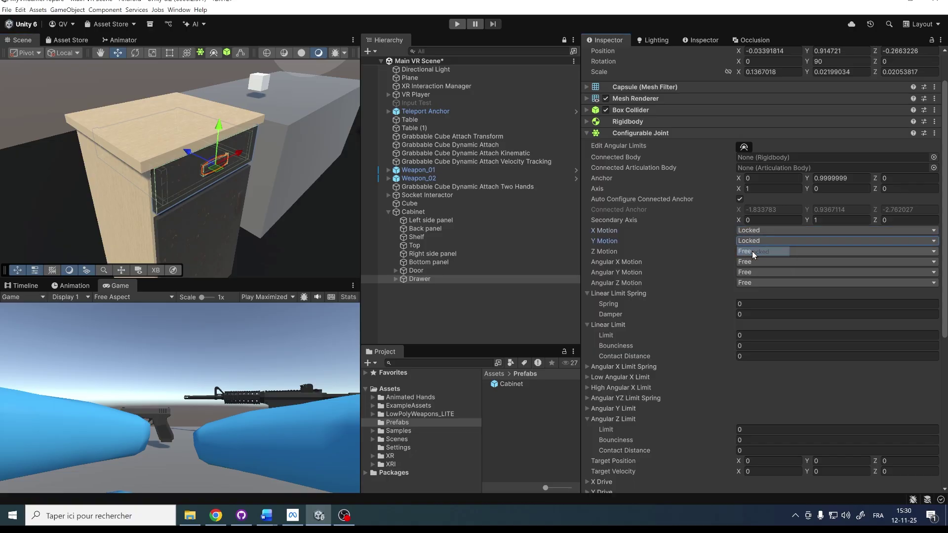
left_click(765, 274)
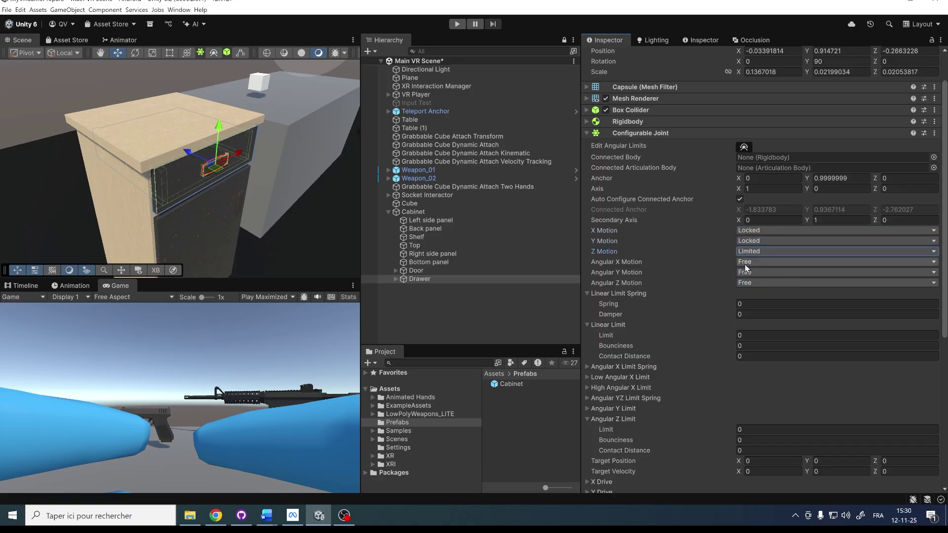
left_click(760, 274)
left_click(758, 284)
left_click(762, 295)
mouse_move(211, 126)
left_mouse_down("alt")
mouse_move(247, 120)
mouse_move(225, 124)
left_mouse_up("alt")
key("ctrl+s")
Step: Pull the Drawer out along its Z axis to judge its travel, and undo the move
middle_click_drag(210, 176, 221, 203)
left_click_drag(186, 181, 232, 195)
key("ctrl+z")
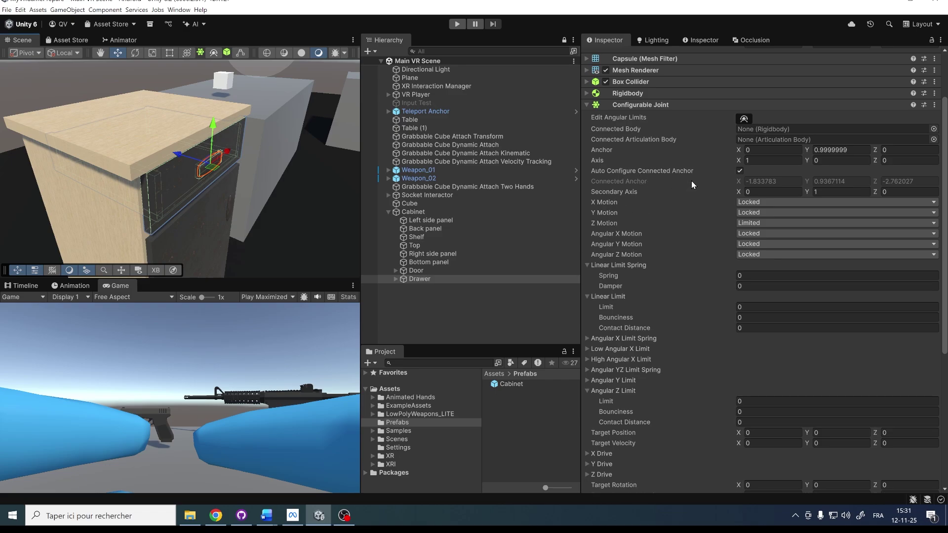
Step: Set the Linear Limit of the Drawer's Configurable Joint to 0.15
scroll(692, 185, "down", 1)
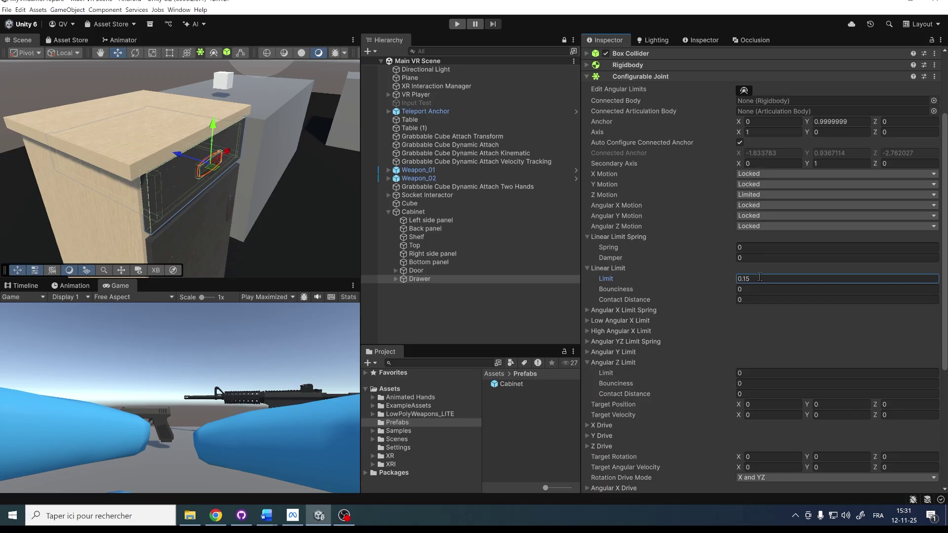
scroll(660, 182, "up", 4)
left_click(660, 182)
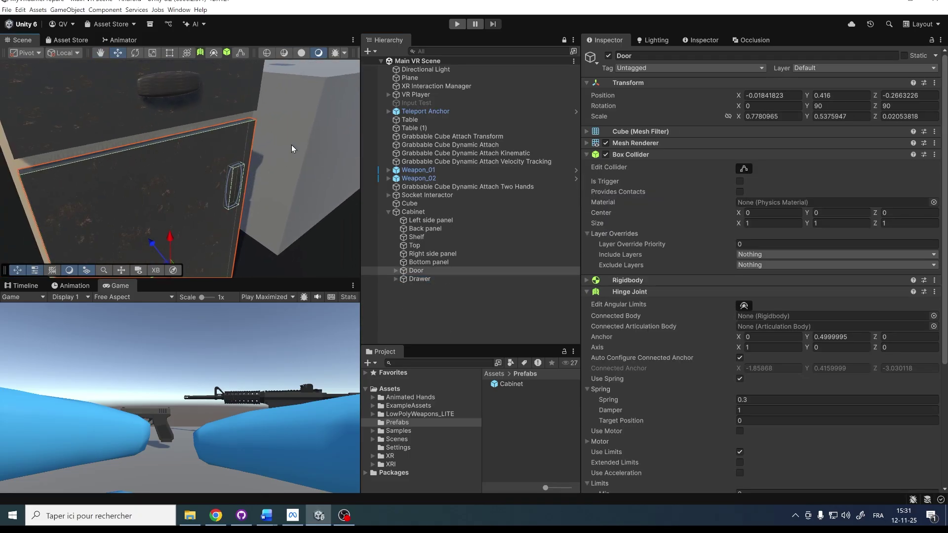
Step: Reselect the cabinet's Drawer and add an XR Grab Interactable component to it
scroll(224, 205, "down", 6)
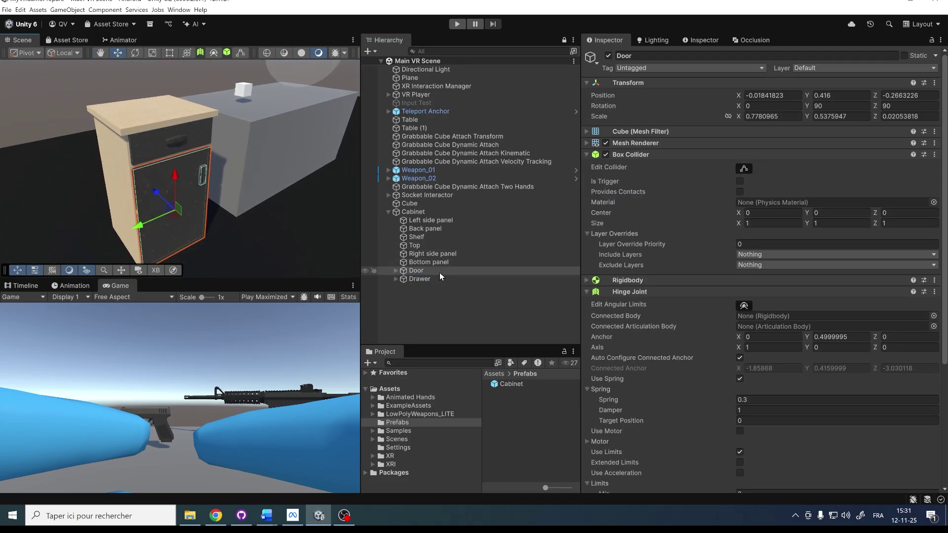
left_click(440, 279)
scroll(203, 169, "up", 3)
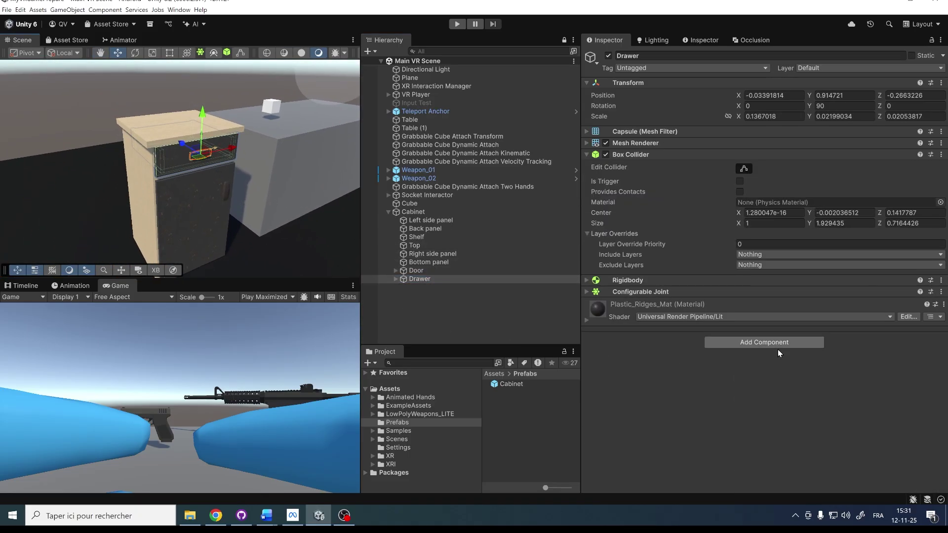
left_click(763, 342)
type("XRGra")
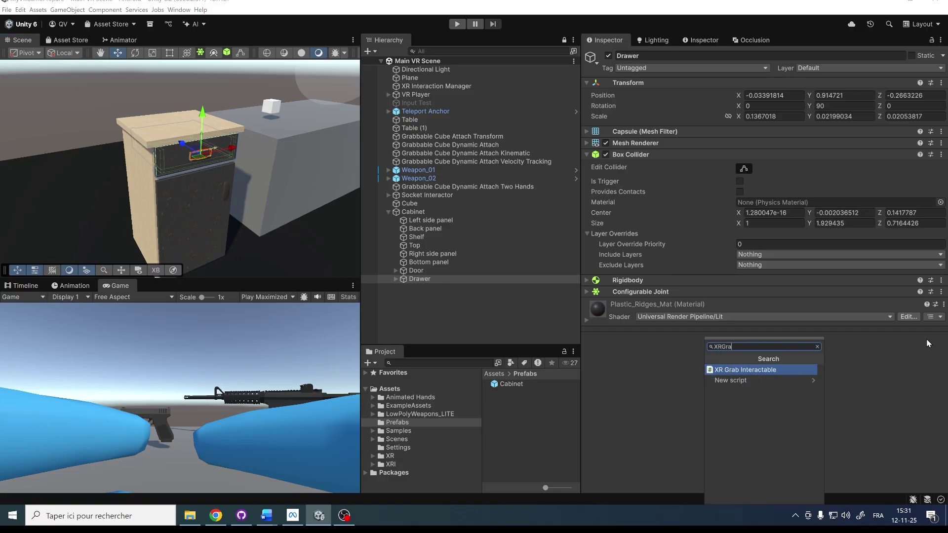
key("Return")
Step: Set the Drawer's XR Grab Interactable to Velocity Tracking movement and turn off Track Rotation
scroll(750, 258, "down", 4)
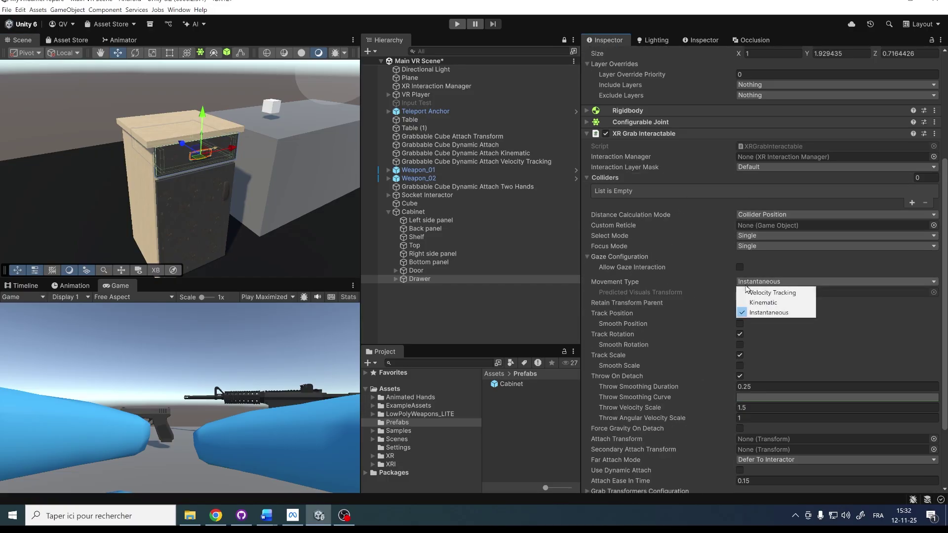
left_click(772, 295)
scroll(730, 279, "down", 2)
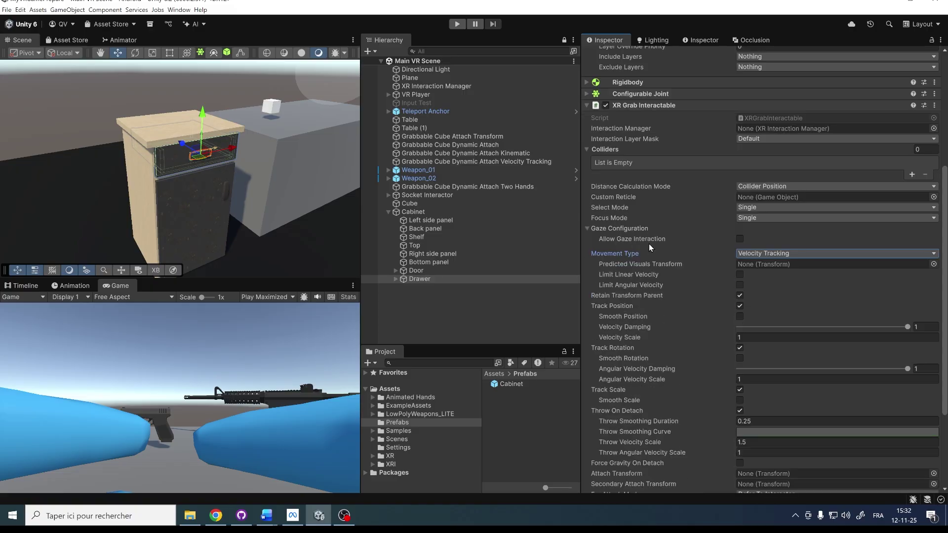
scroll(672, 321, "down", 1)
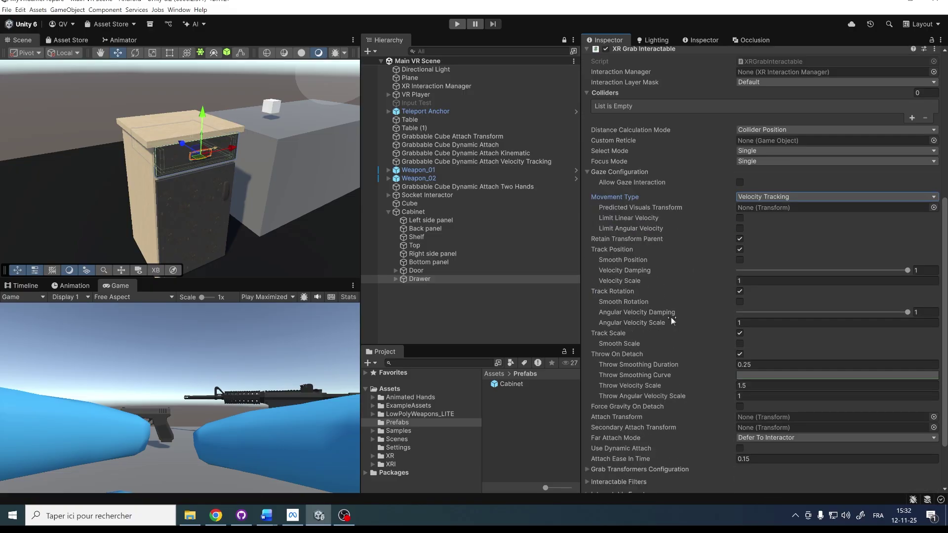
left_click(739, 292)
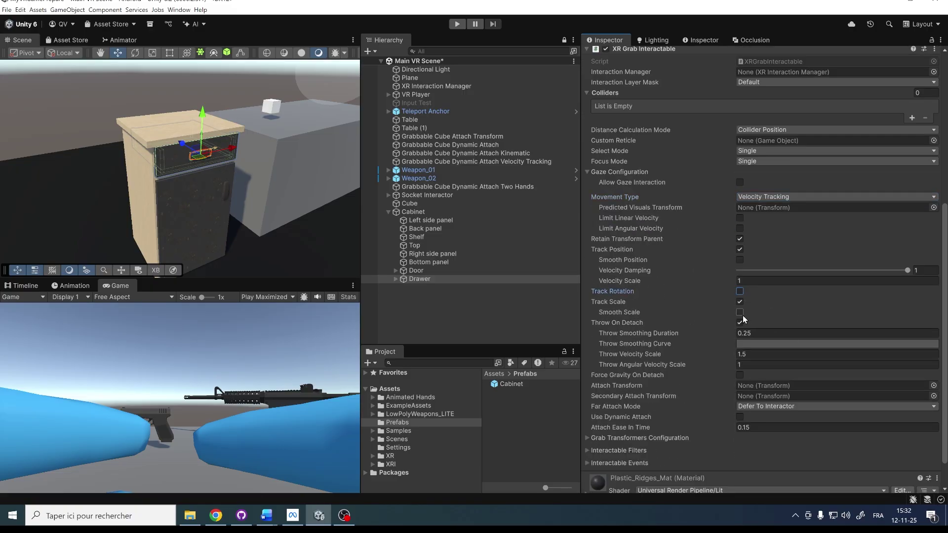
scroll(801, 307, "up", 9)
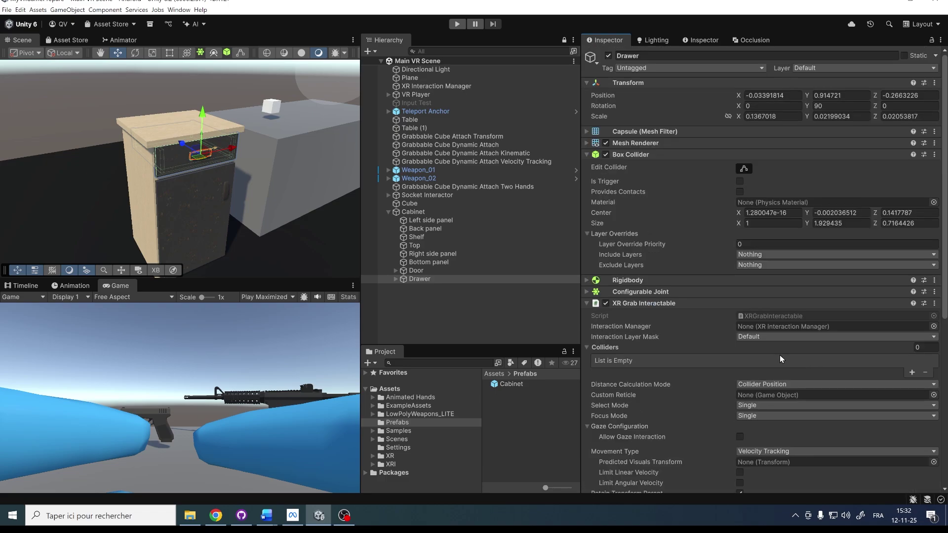